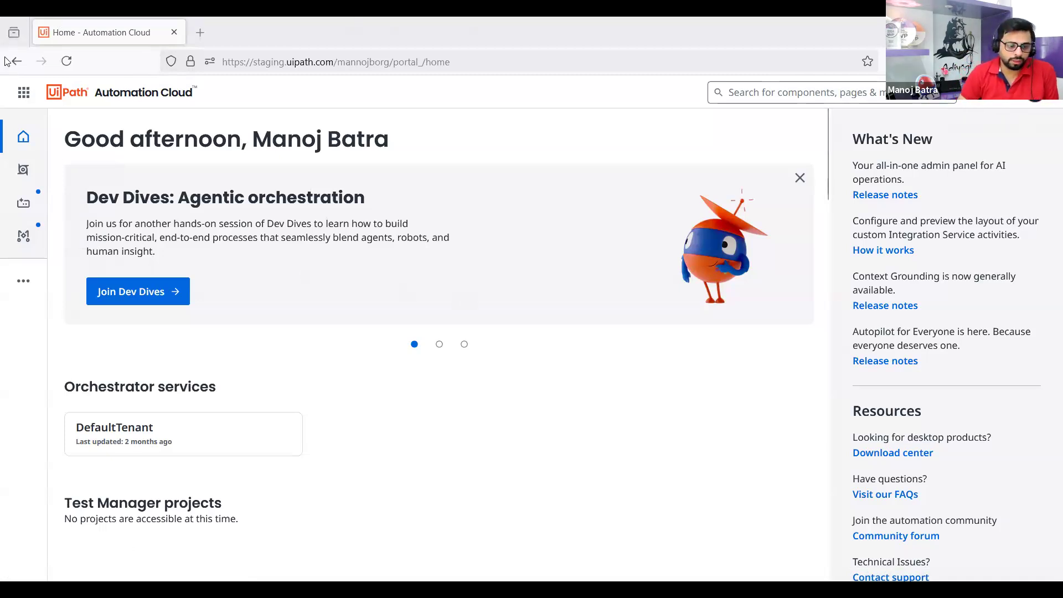
Open the Agents service from the Automation Cloud home page
click(9, 287)
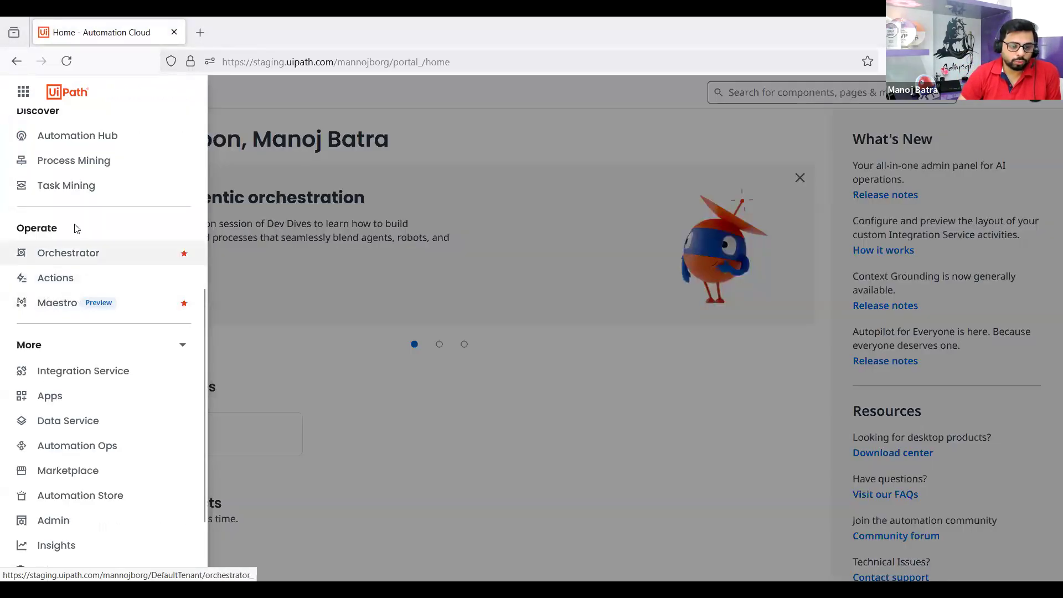
scroll(76, 229, up, 5)
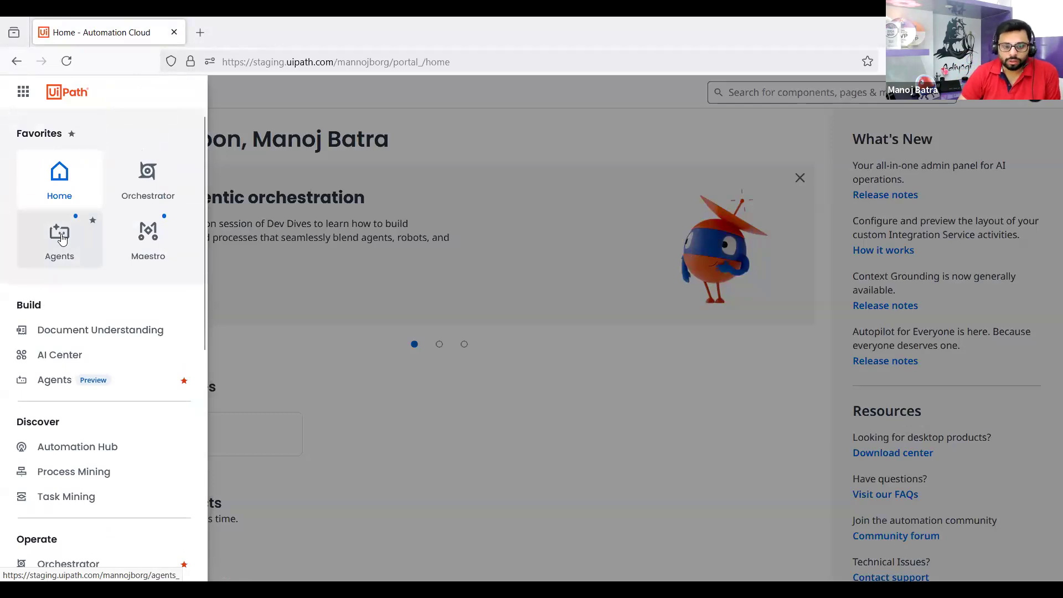
click(62, 238)
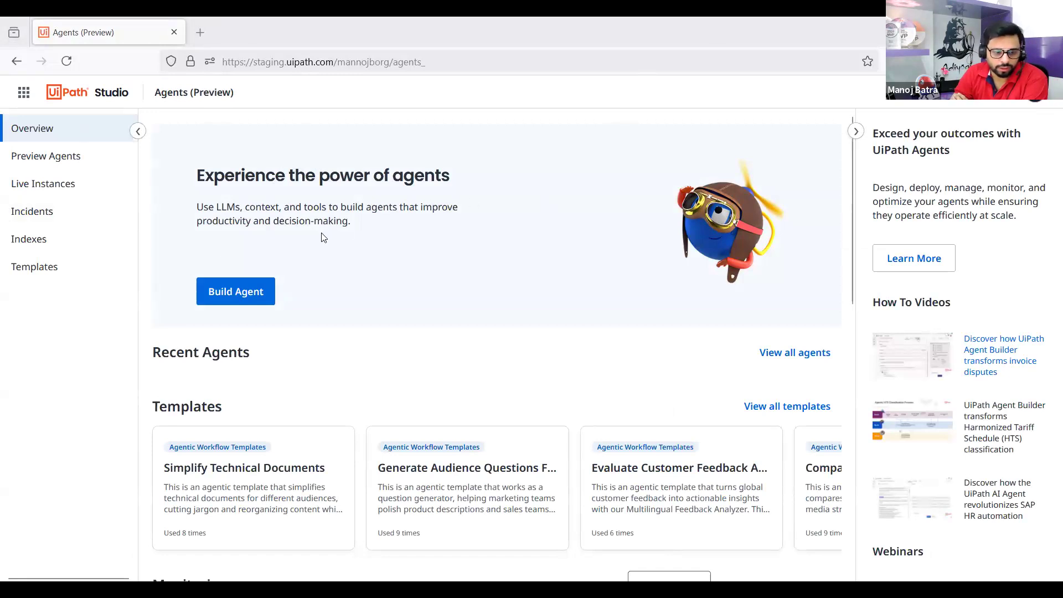
Look over the Agents overview page and the full agents list in the Studio workspace, and close that workspace
scroll(315, 277, down, 5)
scroll(244, 280, up, 5)
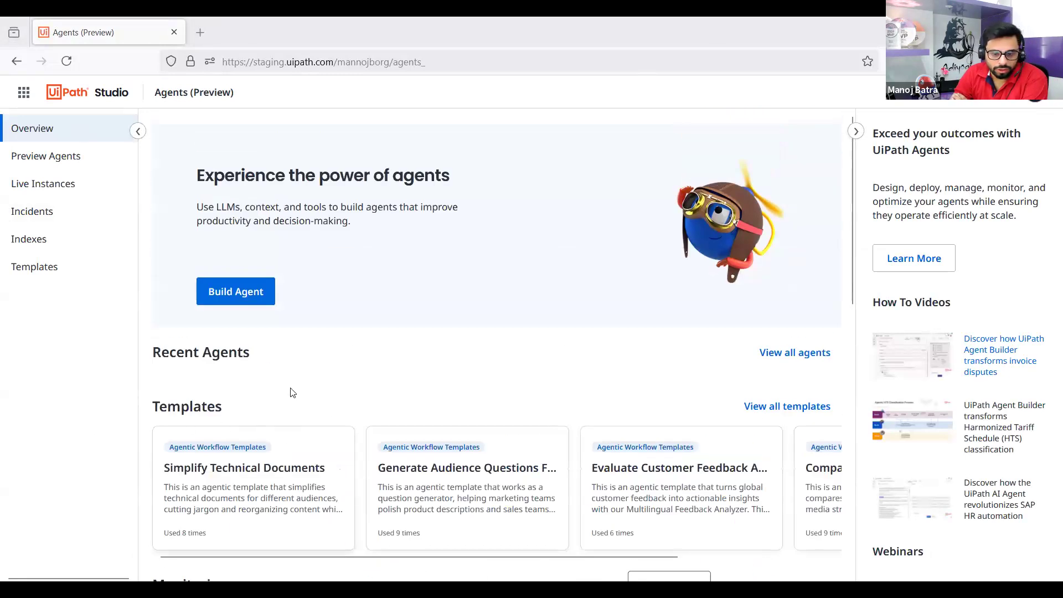
scroll(221, 368, down, 3)
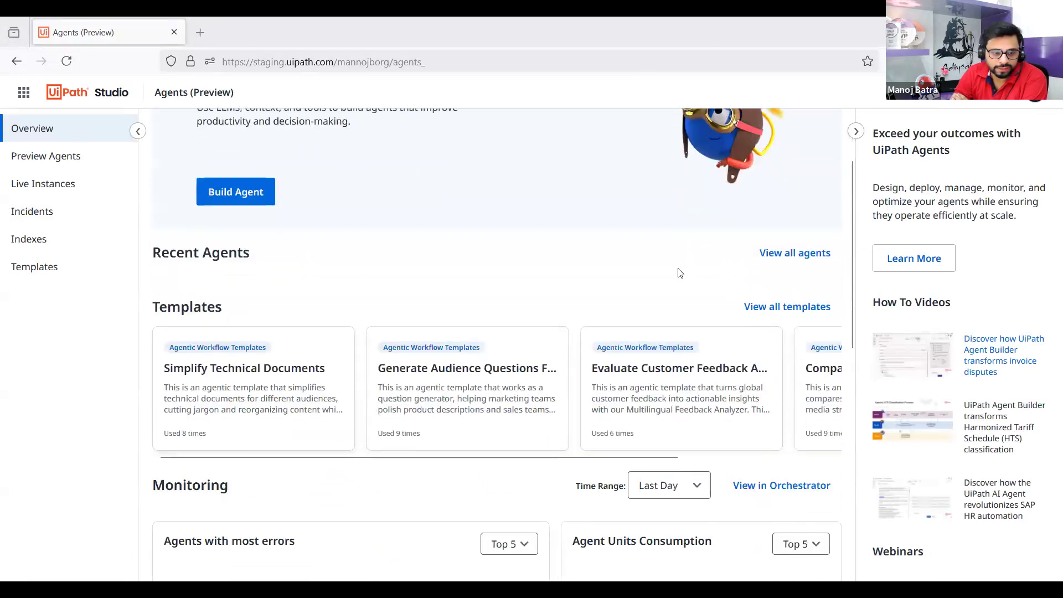
click(778, 254)
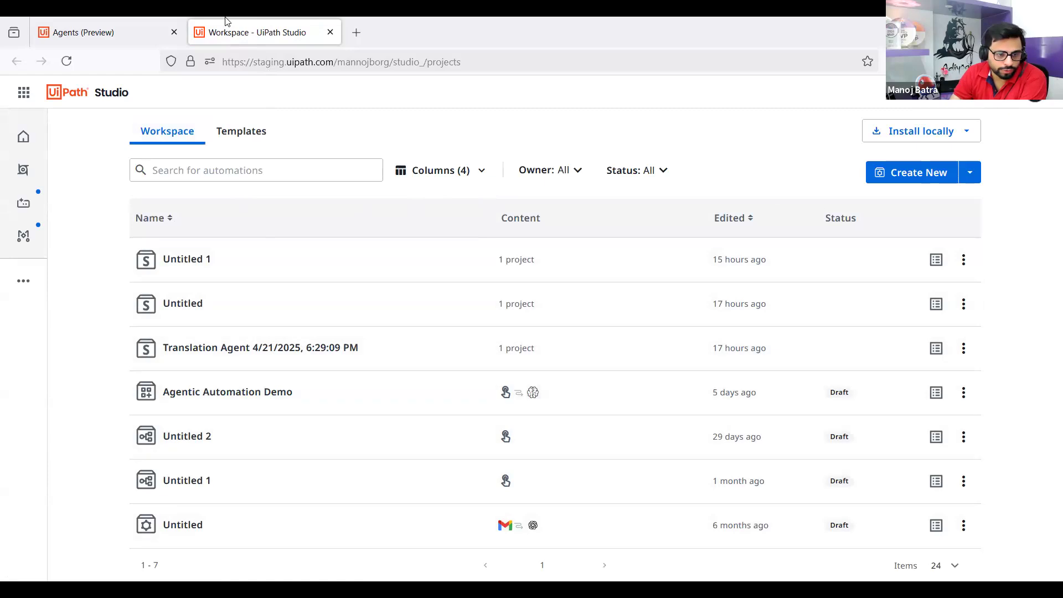
key(ctrl+w)
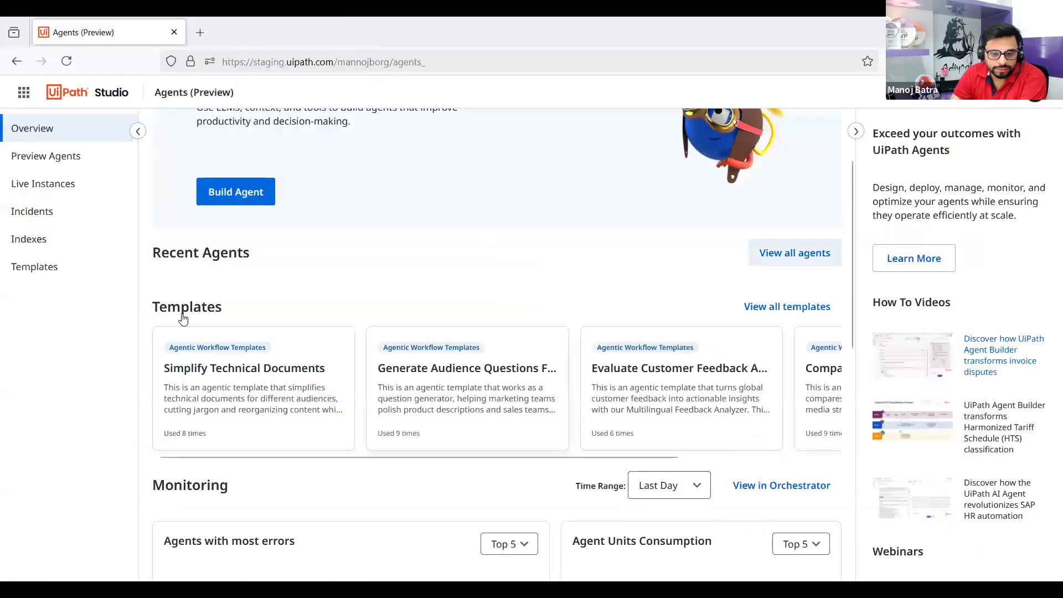
Browse the full collection of prebuilt marketplace templates for agents
click(777, 311)
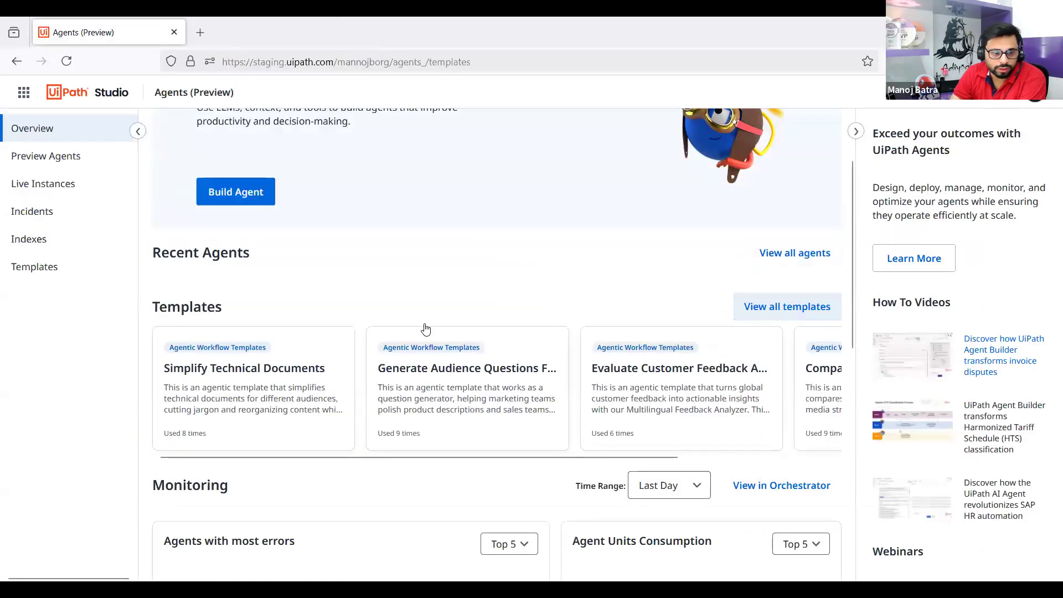
scroll(425, 331, up, 1)
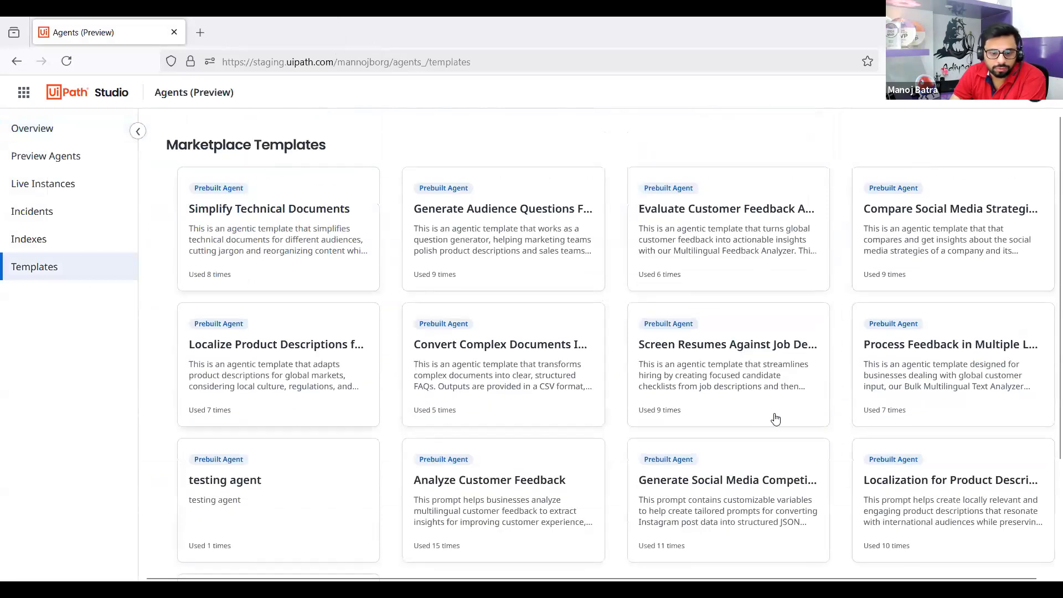
scroll(308, 213, down, 3)
scroll(902, 261, up, 3)
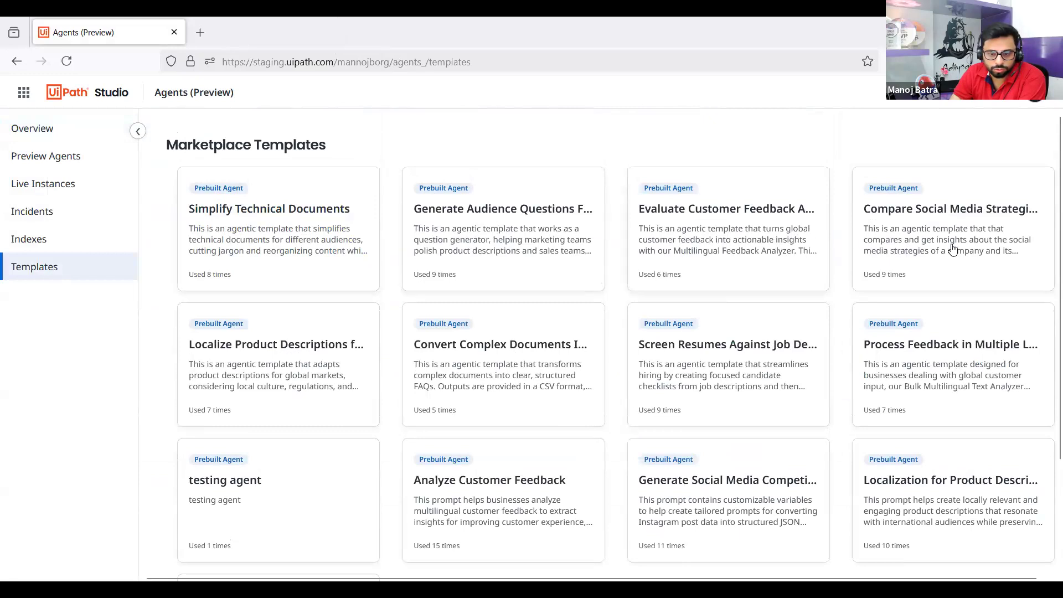
scroll(958, 328, down, 3)
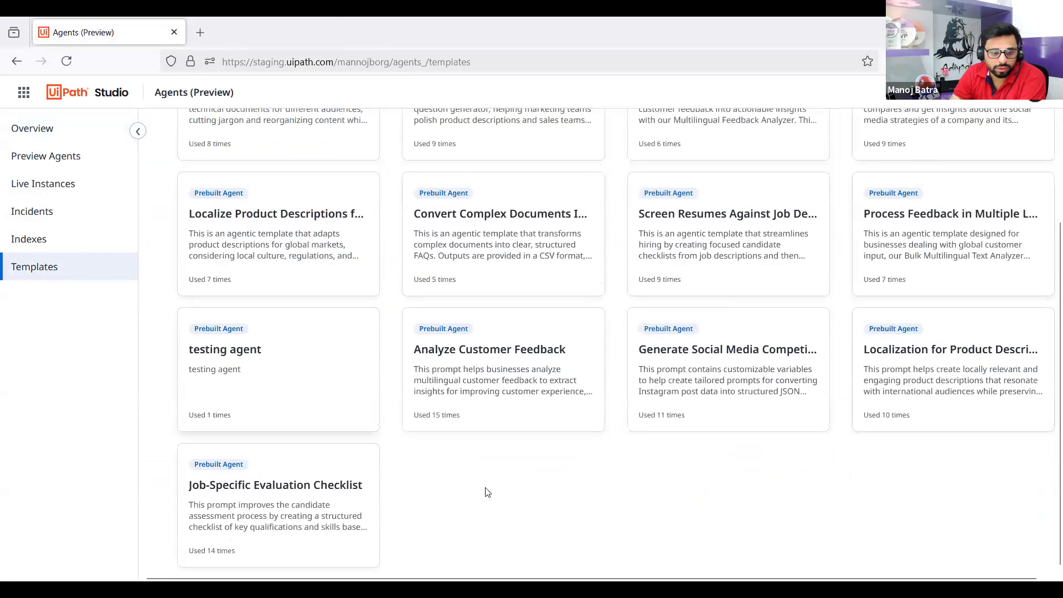
scroll(416, 394, up, 3)
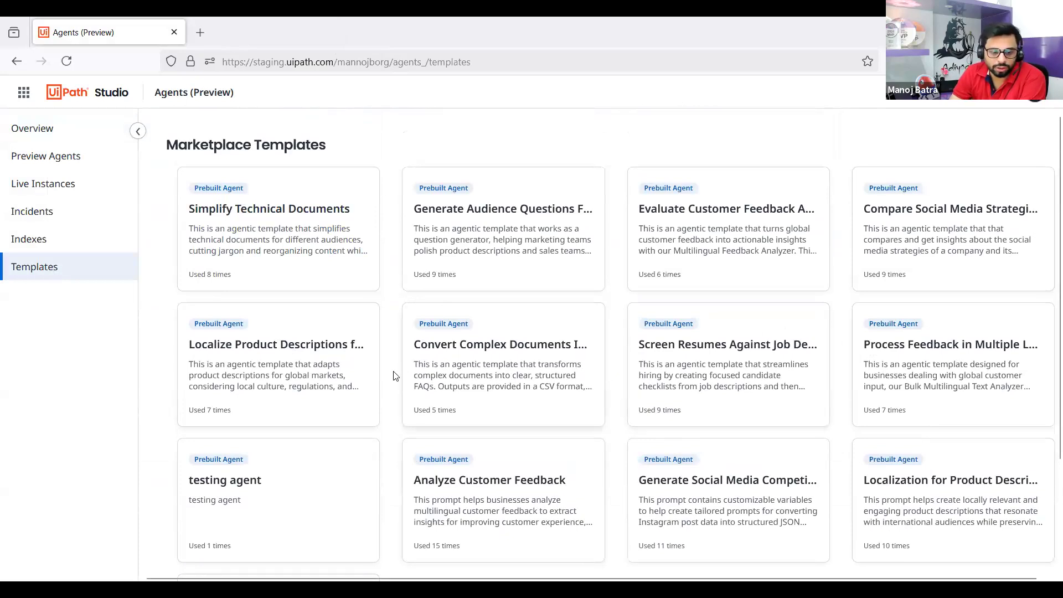
scroll(377, 365, down, 3)
scroll(332, 335, up, 3)
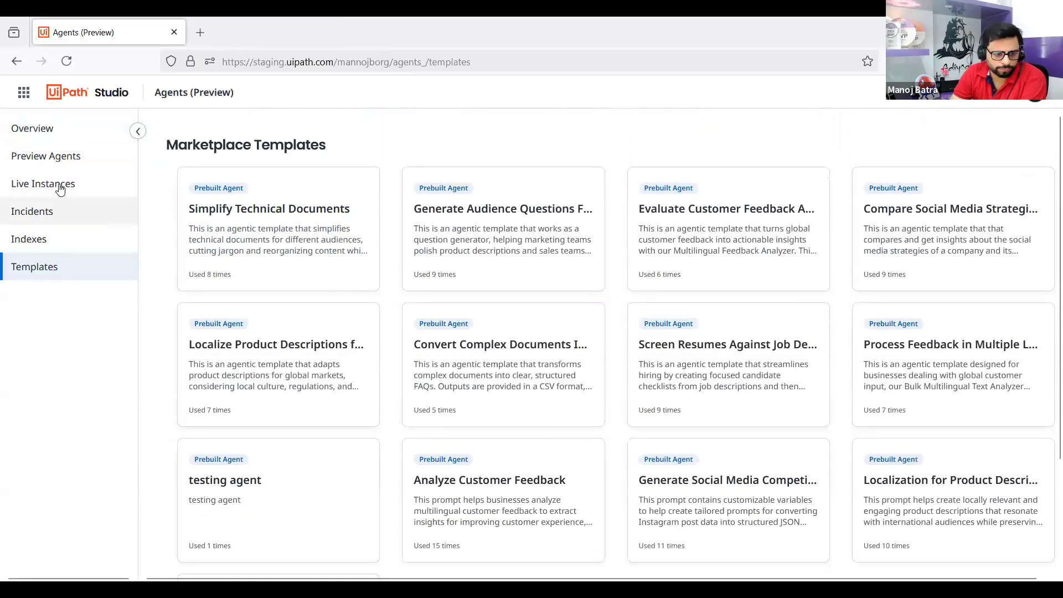
Review the Preview Agents list and the Live Instances page with its timelines and live agents table
click(50, 158)
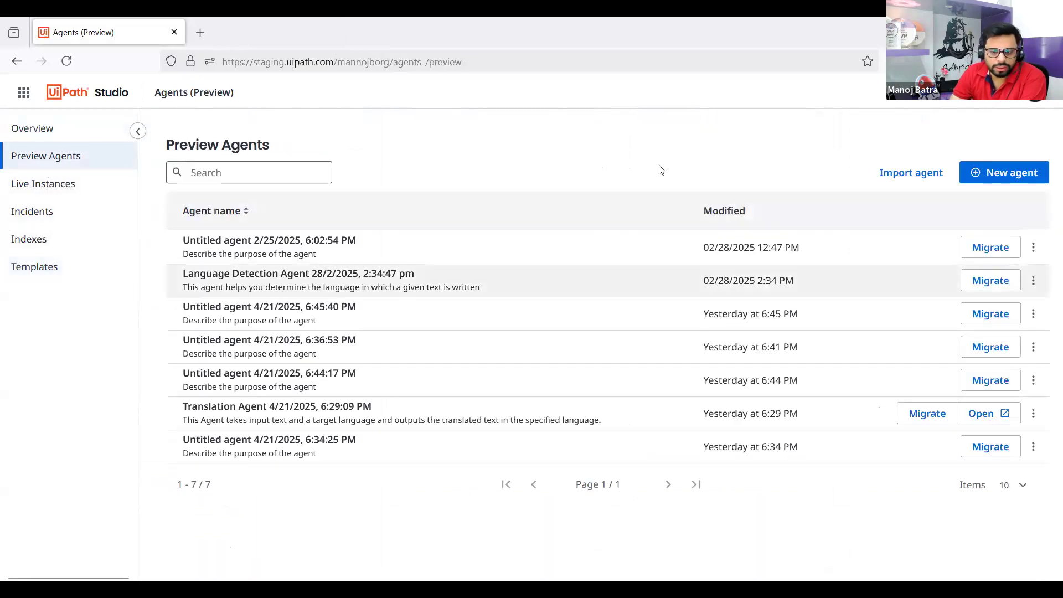
click(62, 191)
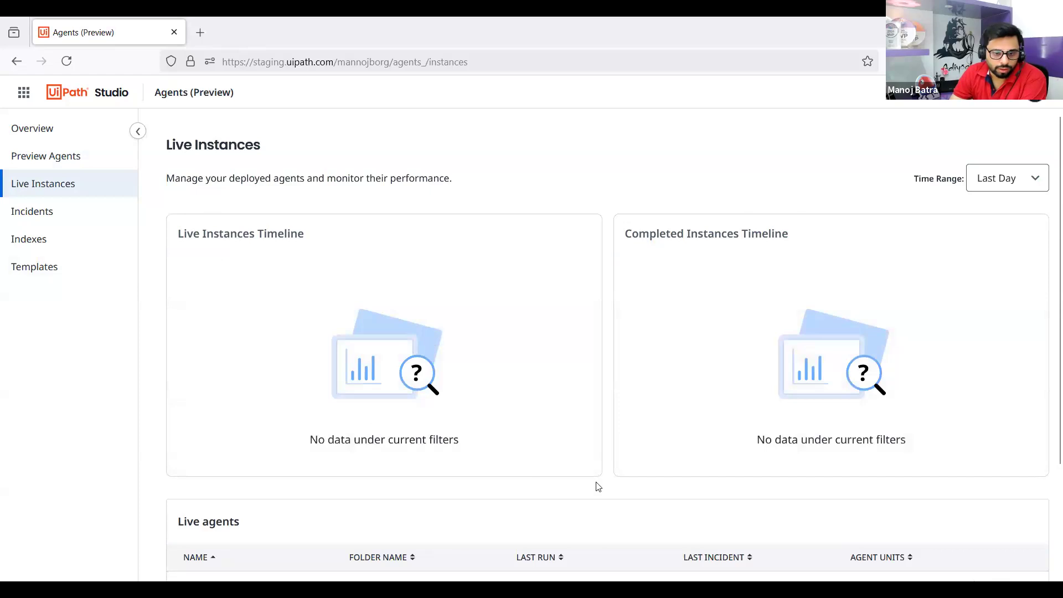
scroll(650, 320, down, 3)
scroll(643, 276, up, 2)
scroll(923, 287, up, 1)
scroll(921, 299, down, 2)
scroll(601, 555, down, 1)
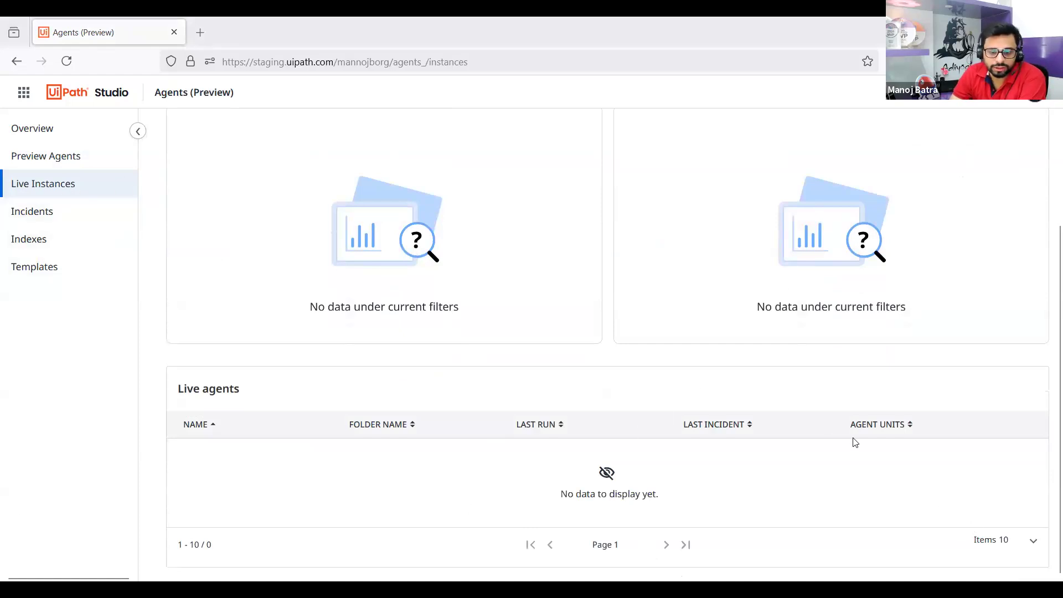
Examine the Incidents page's section on agents with most errors and the list of indexes in Orchestrator
click(52, 217)
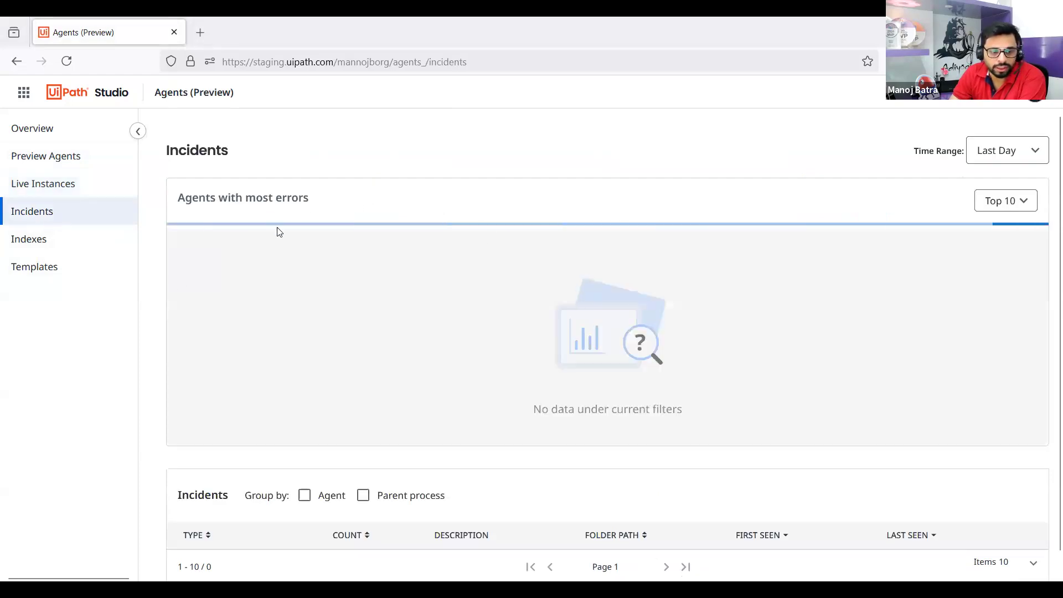
drag(216, 198, 477, 213)
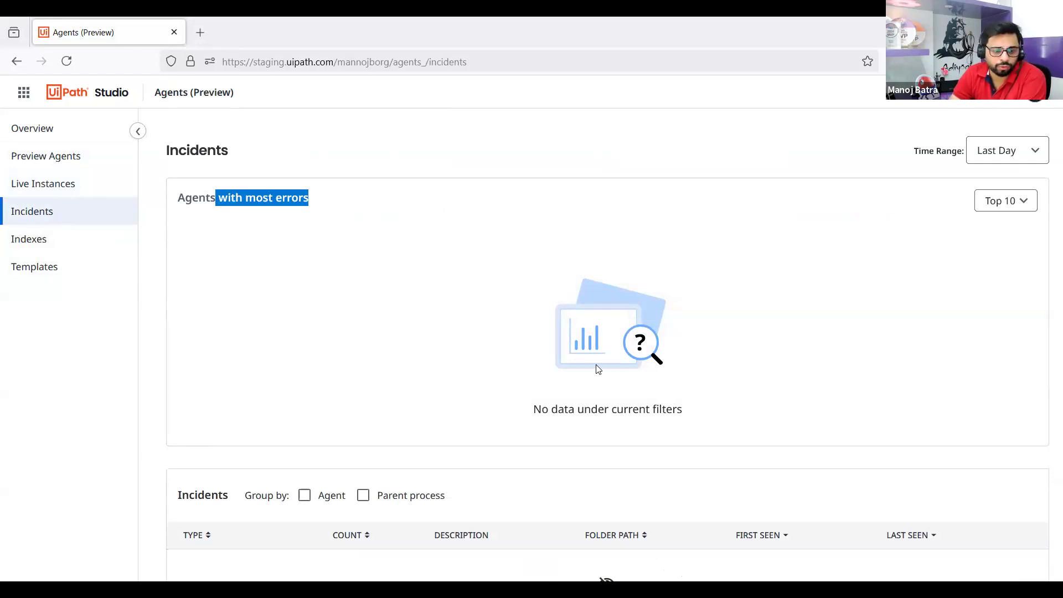
click(53, 250)
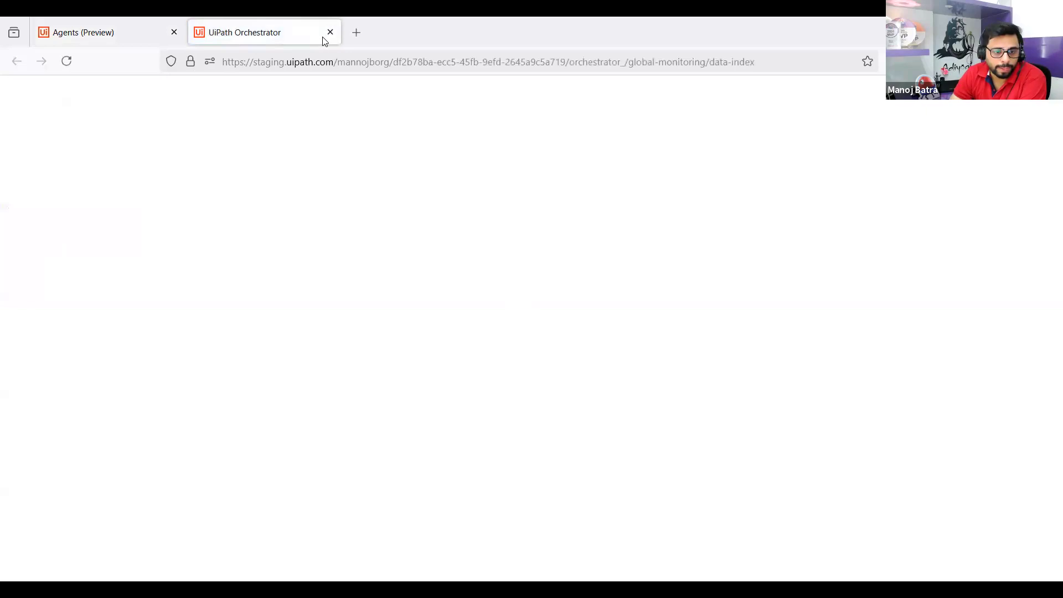
click(331, 32)
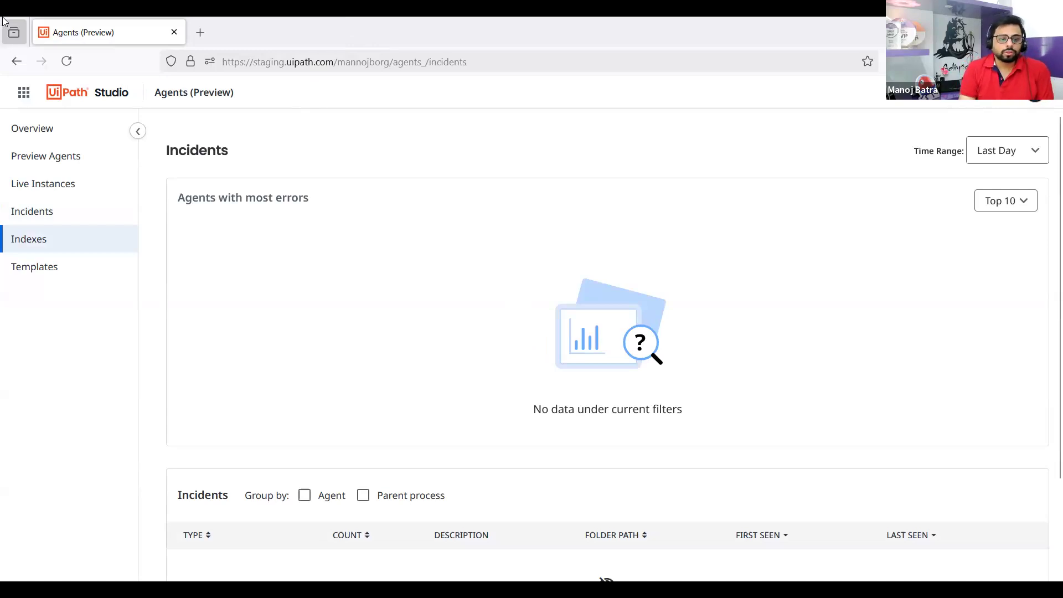
click(41, 245)
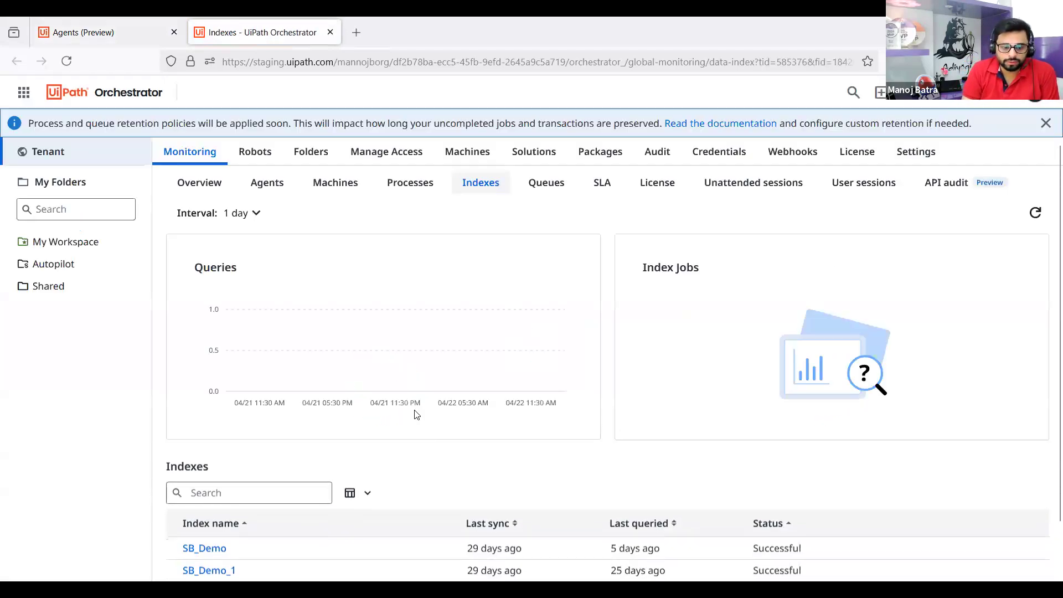
scroll(249, 487, down, 2)
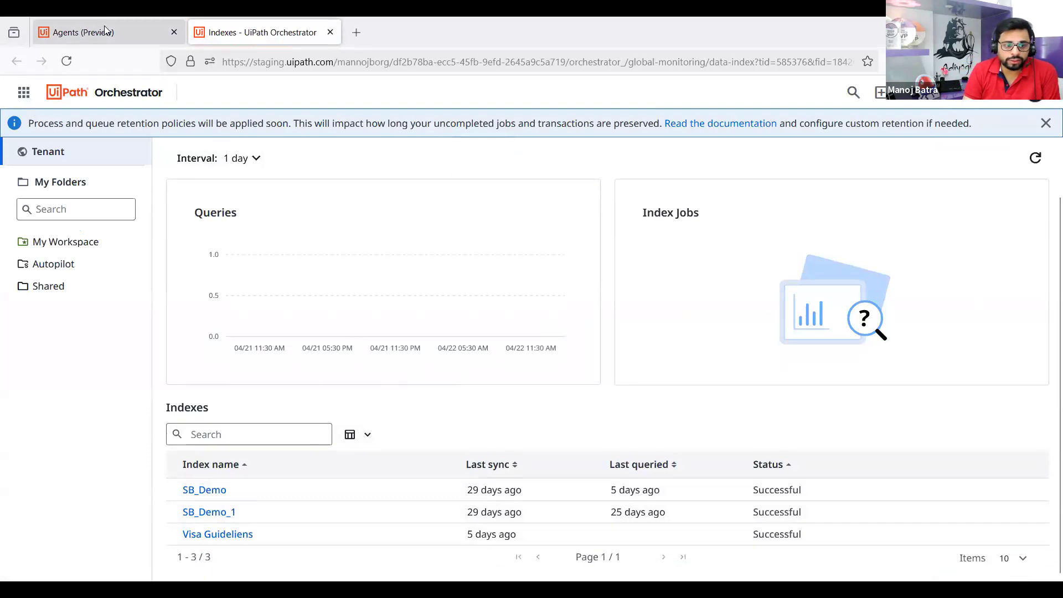
Return from Orchestrator to the Agents overview and start building a new agent
click(88, 32)
click(54, 268)
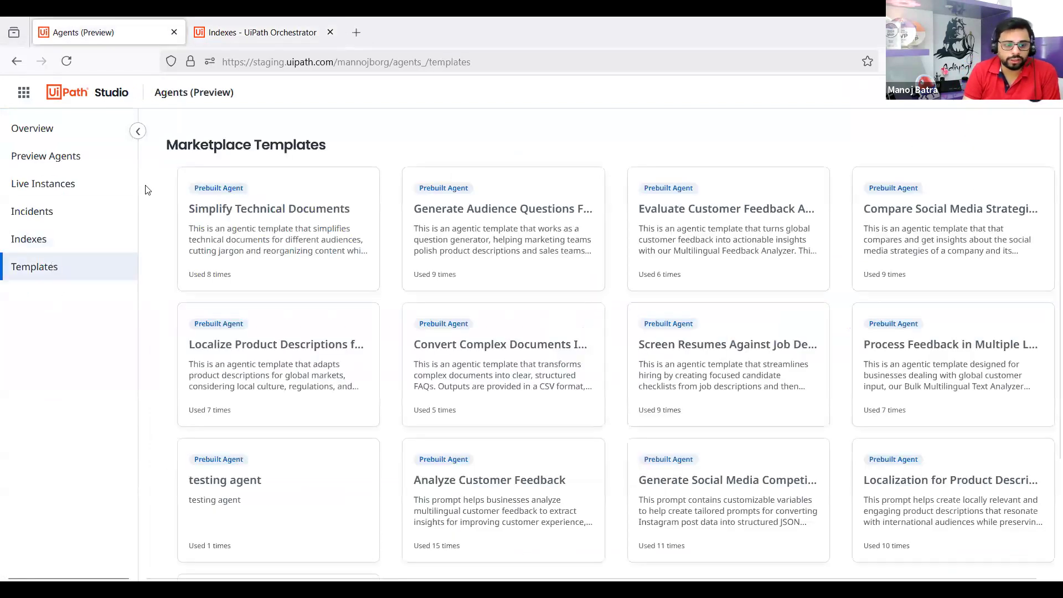
click(58, 135)
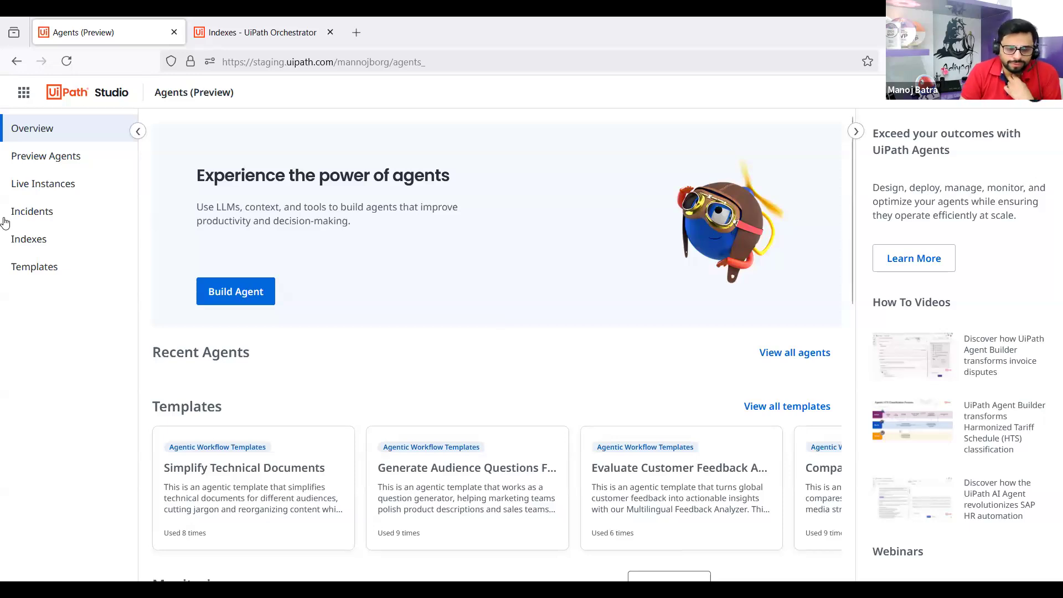
click(217, 298)
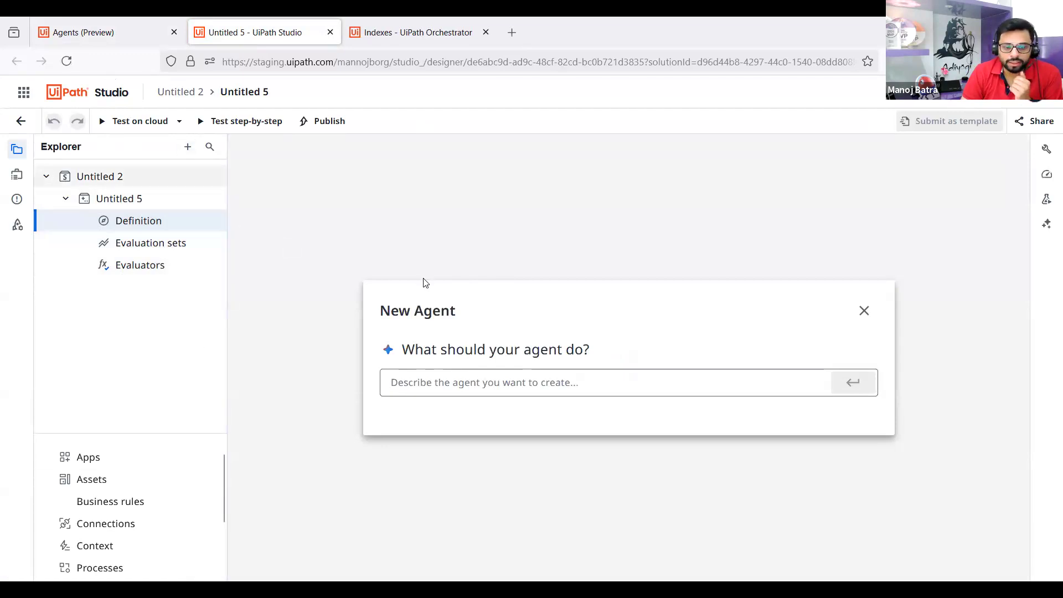
Submit the description "I want to create an agent that takes an input in the text format and analyze the text to provide me the sentiment behind it"
click(434, 384)
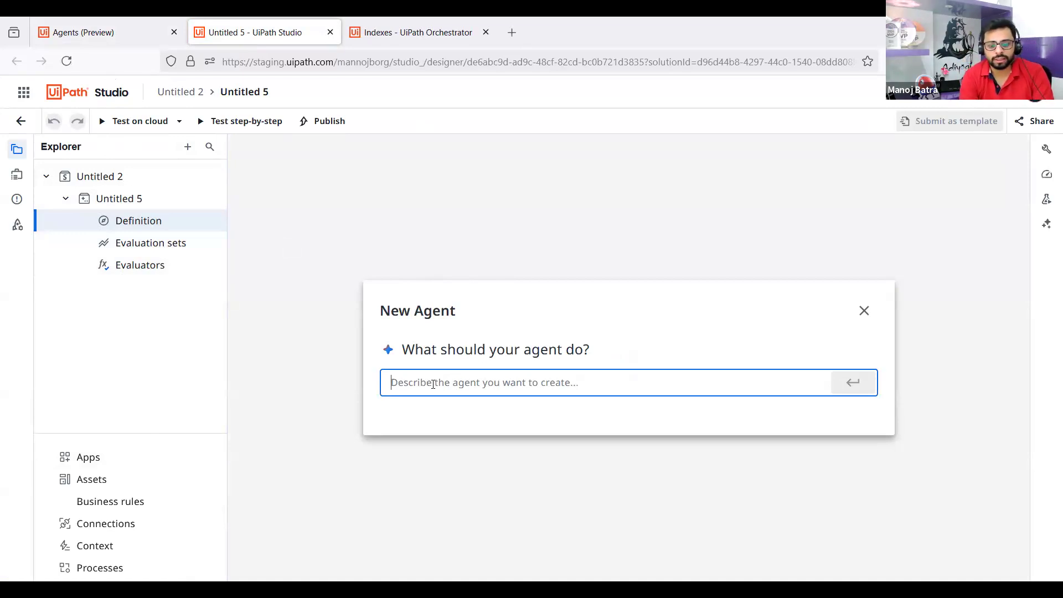
text(I w)
text(an)
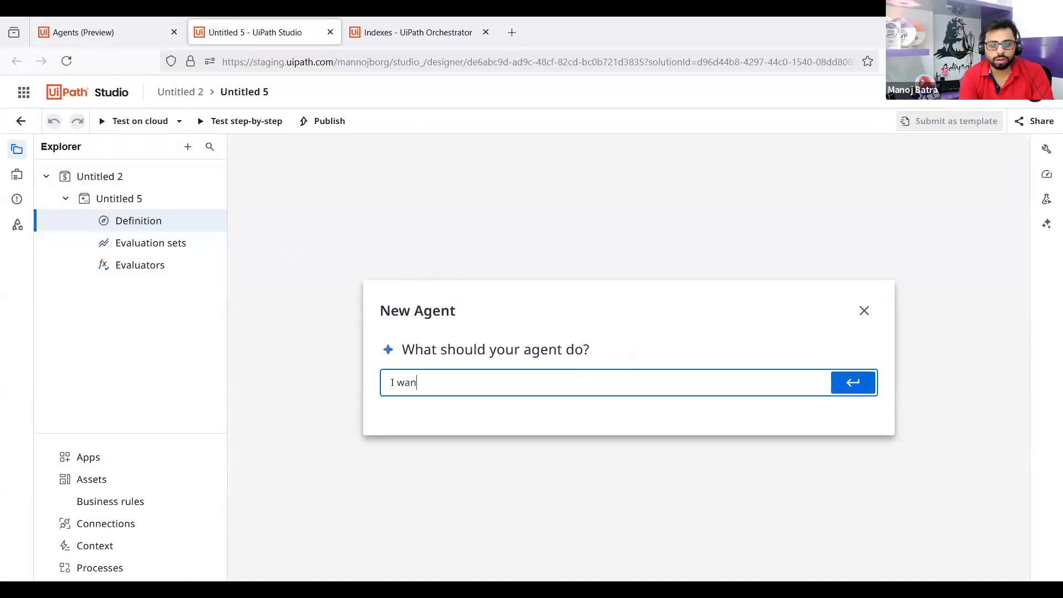
text(t to create )
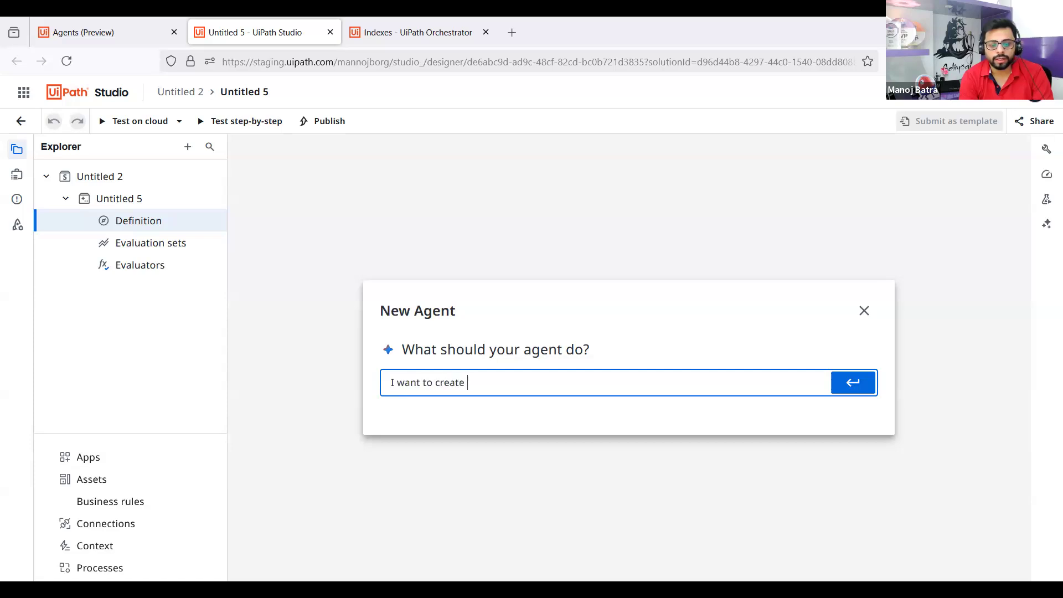
text(an agent that )
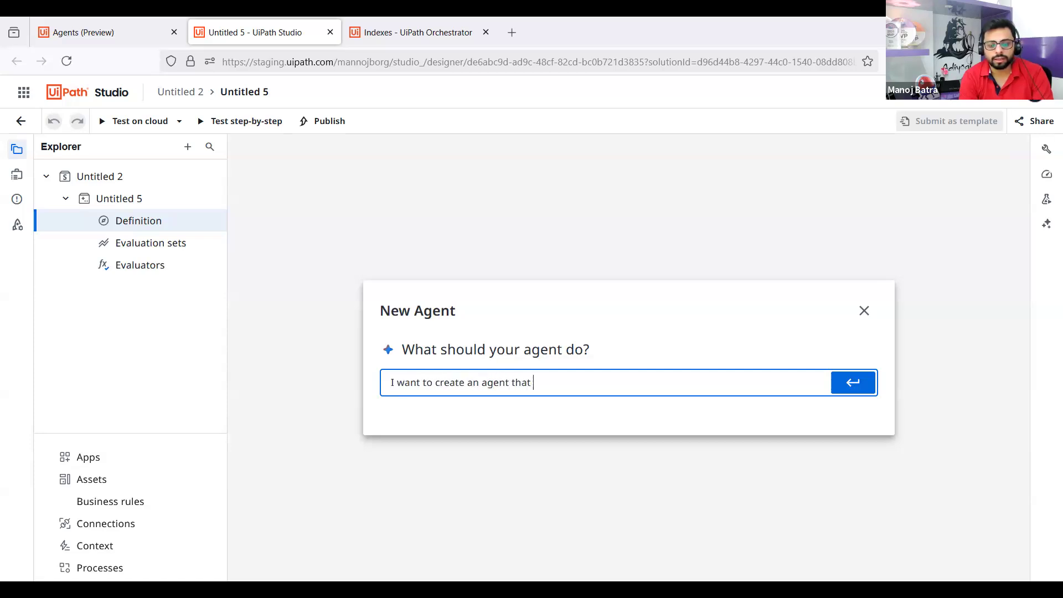
text(takes)
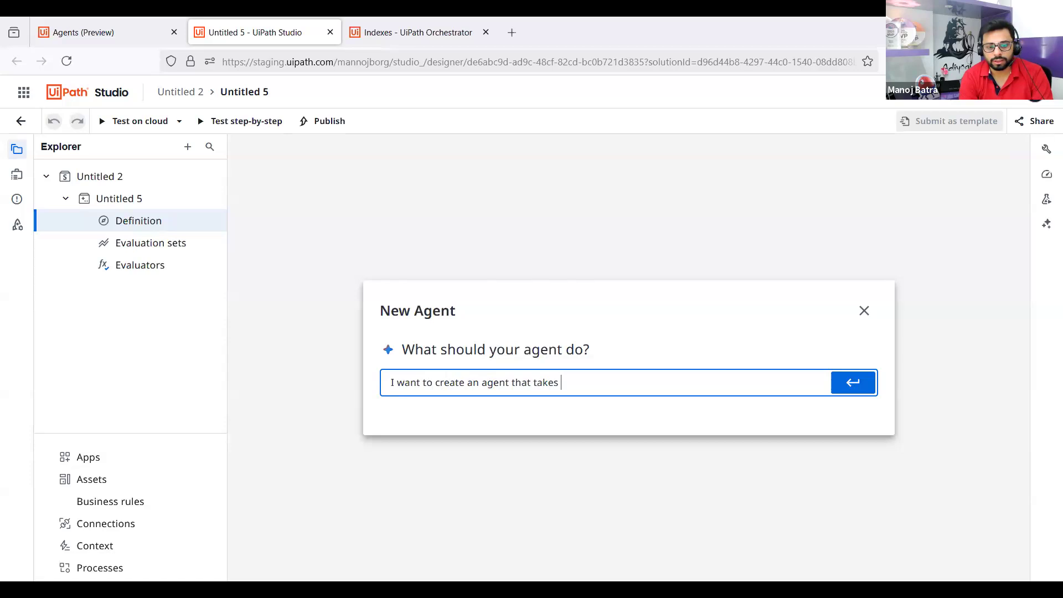
text( an input)
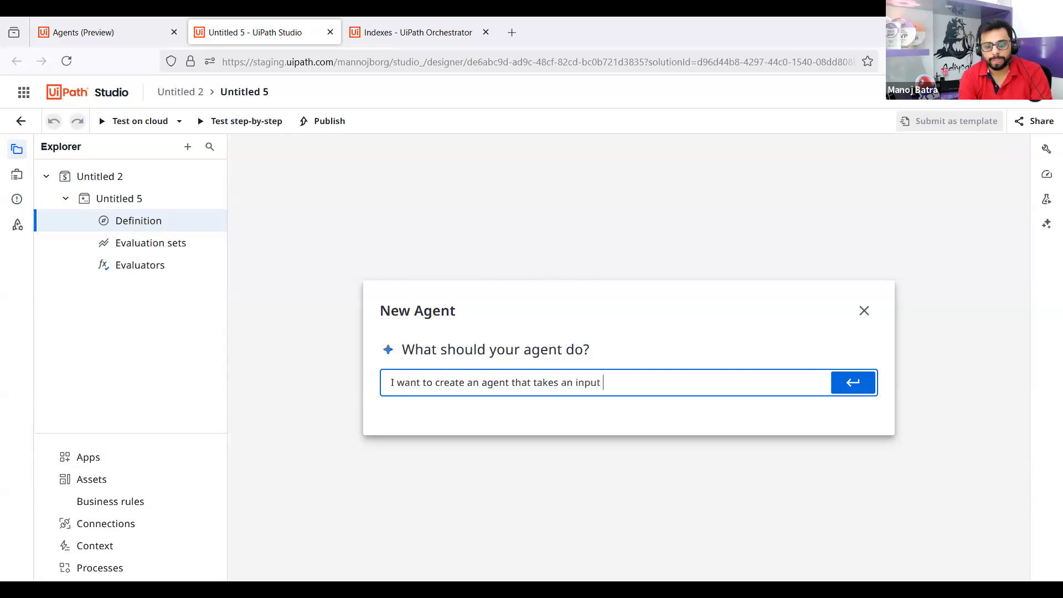
text( in the )
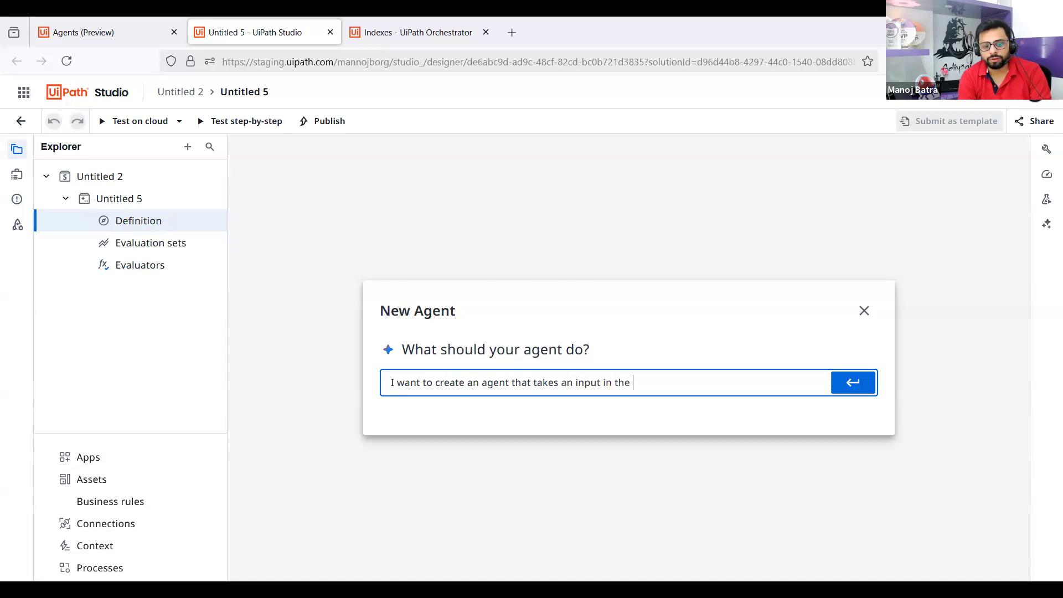
text(text format and )
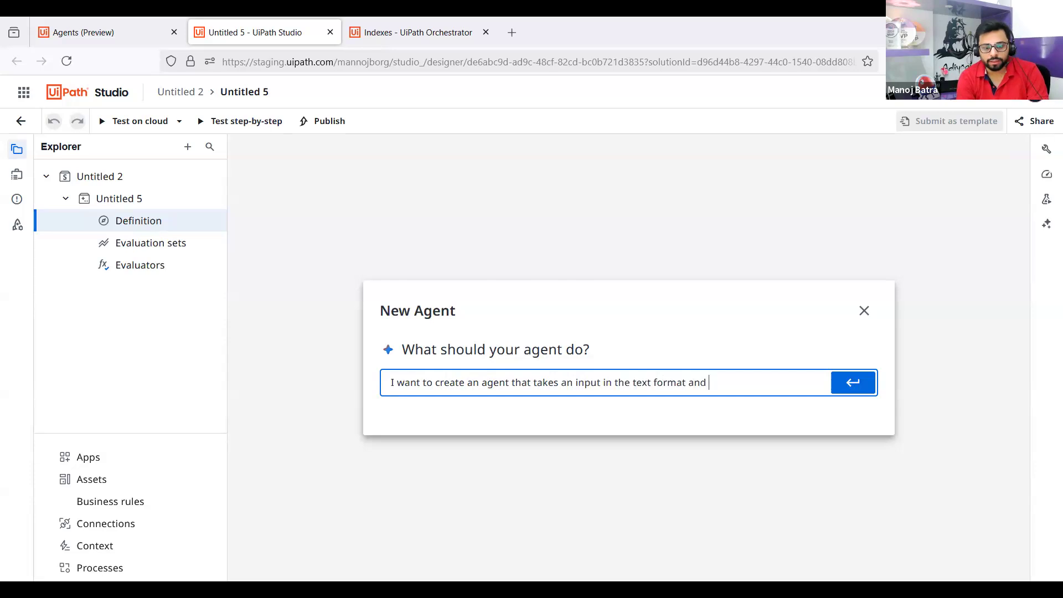
text(analyze the text )
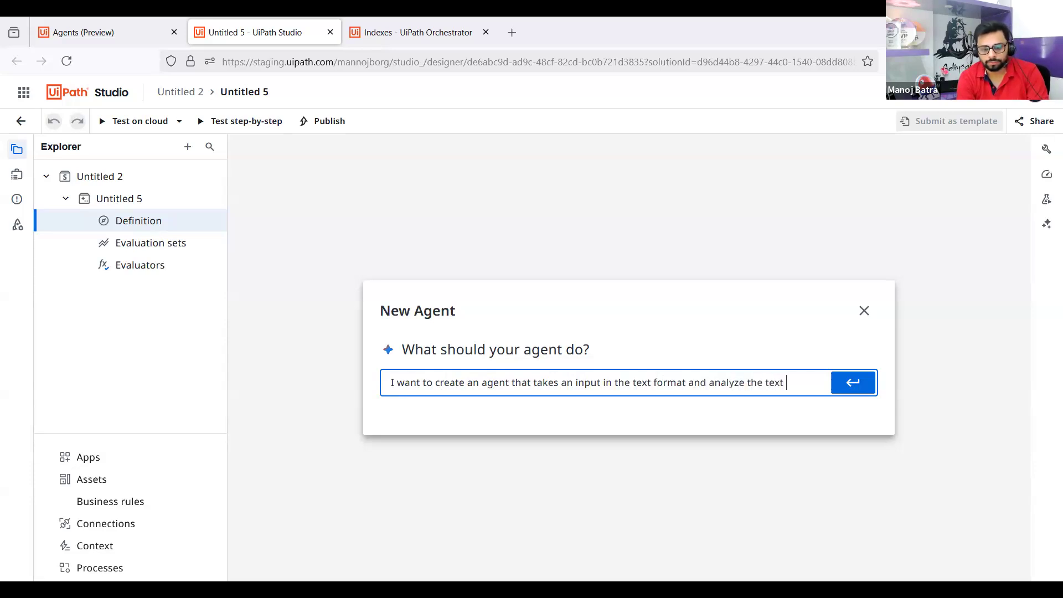
text(to provide )
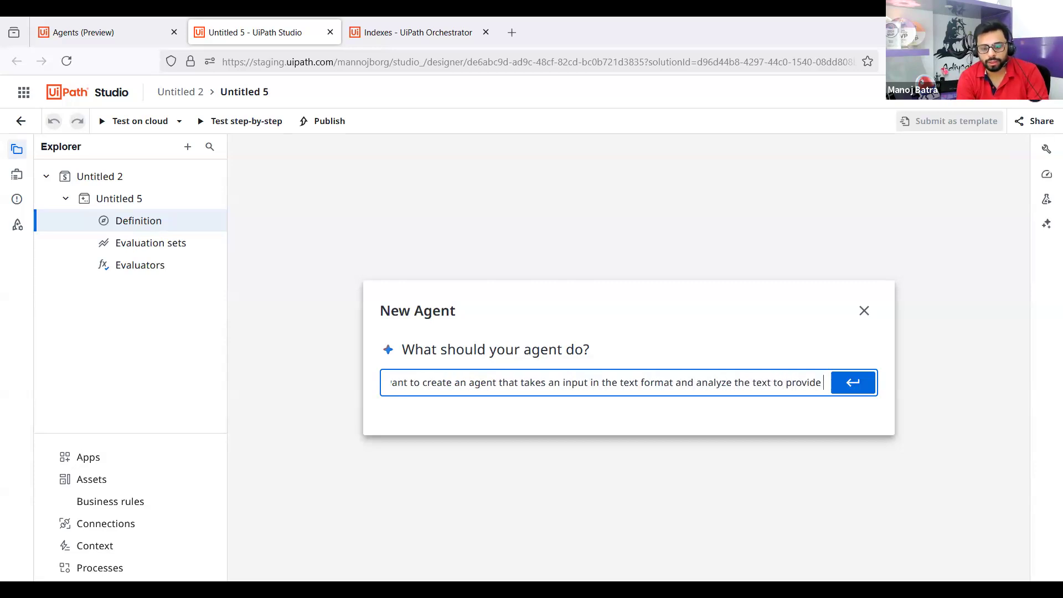
text(me the sentimat)
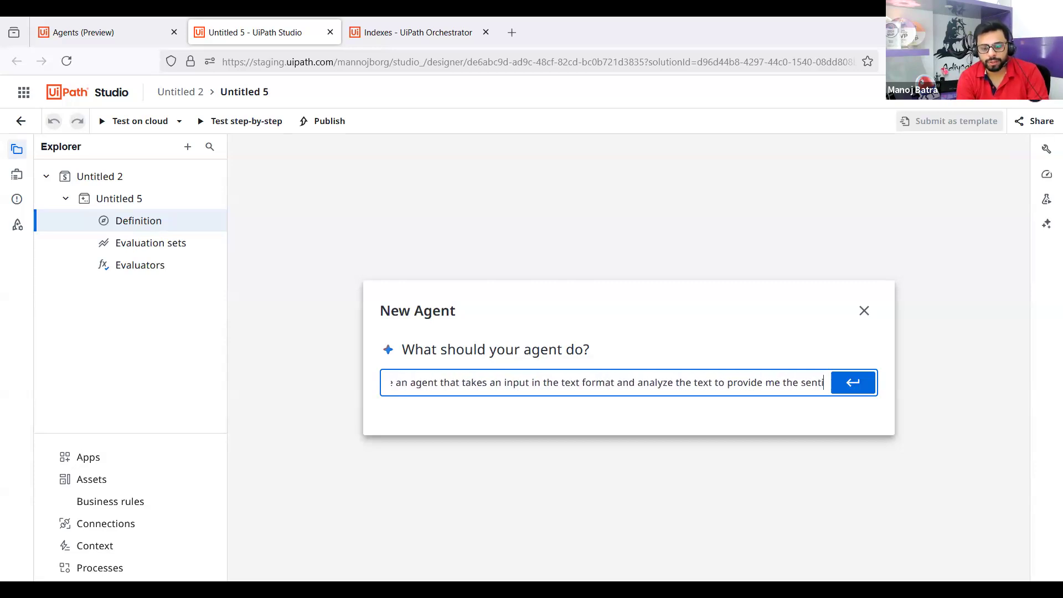
key(BackSpace)
key(BackSpace)
text(ent behind)
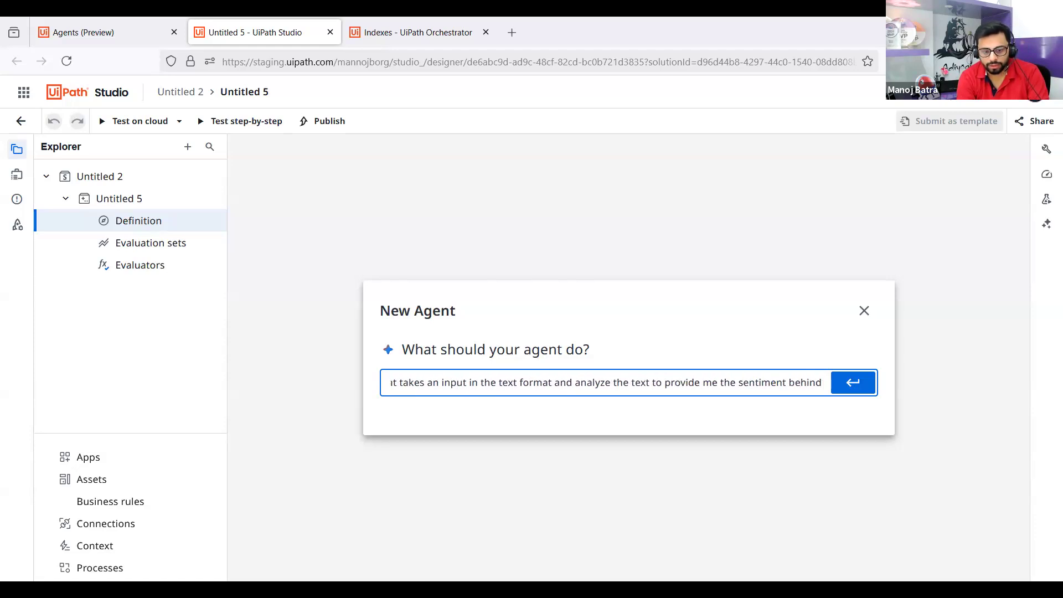
text( i)
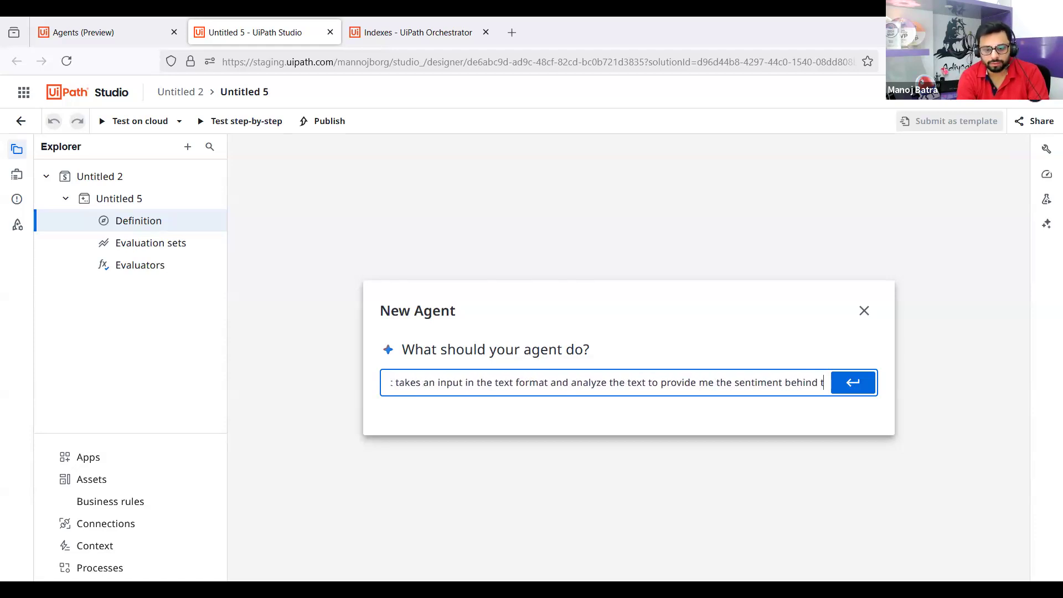
text(t)
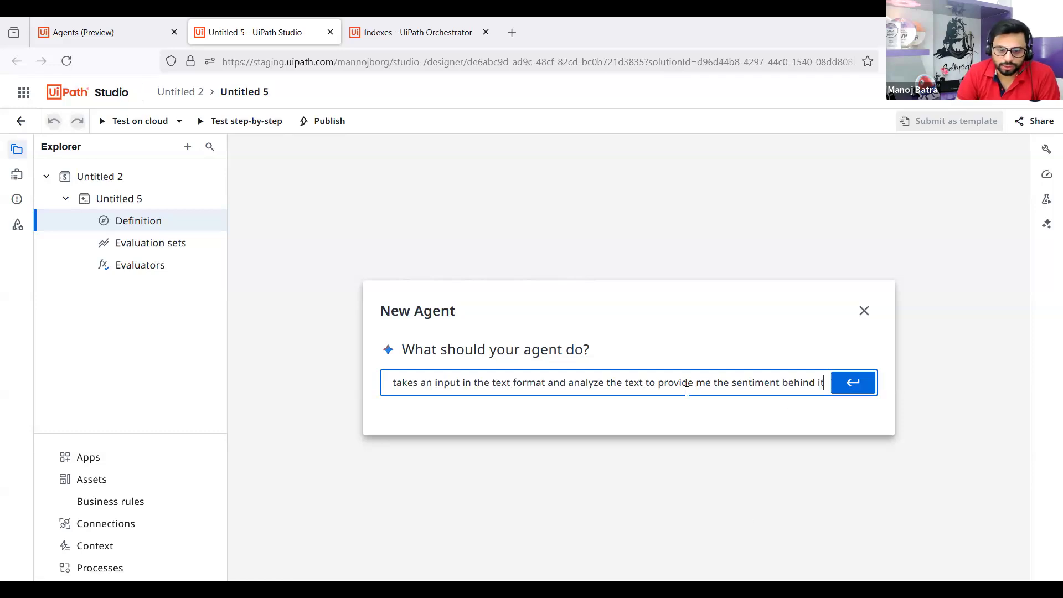
click(847, 383)
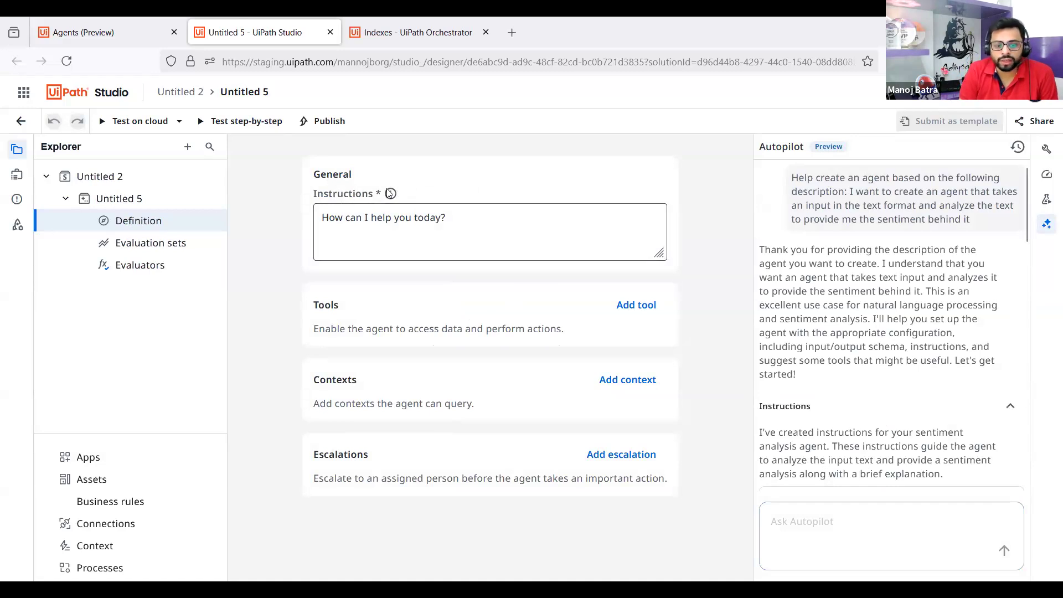
Review the automations, agents, activities and API workflows offered as agent tools, and the indexes offered as contexts
mouse_move(391, 193)
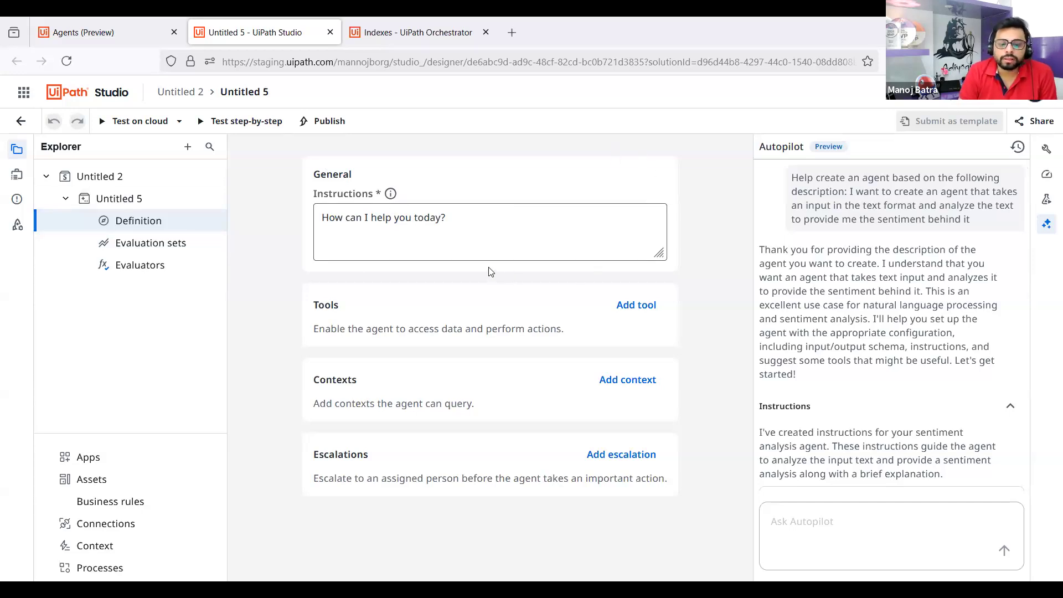
click(653, 307)
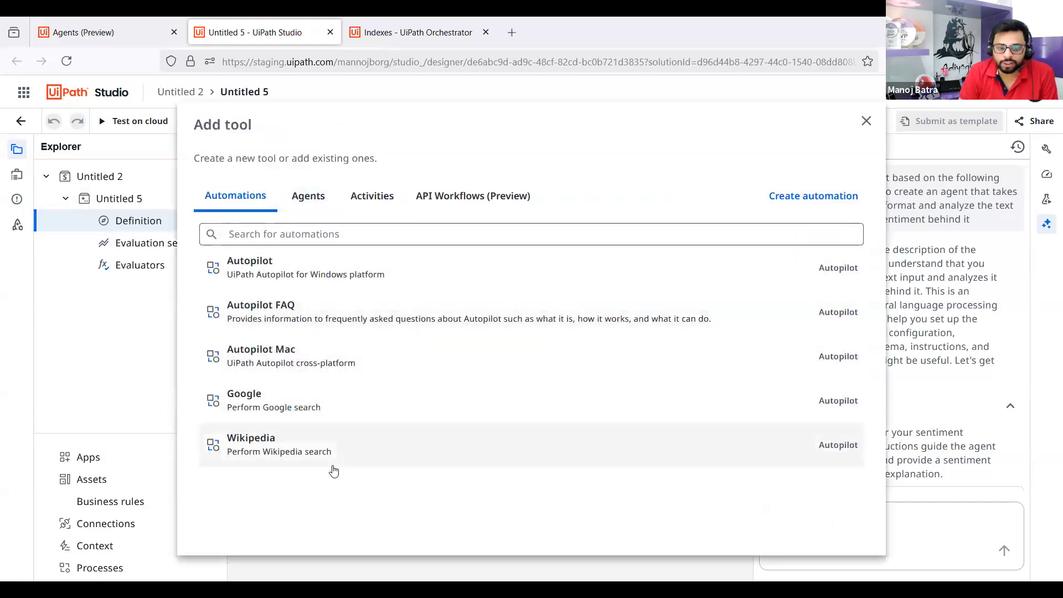
click(309, 205)
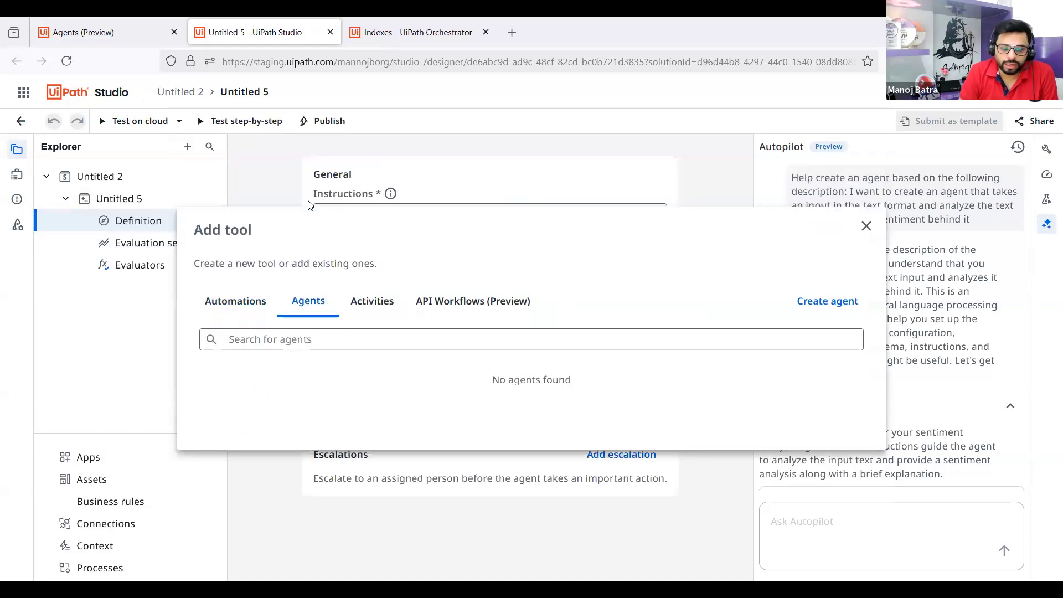
click(380, 309)
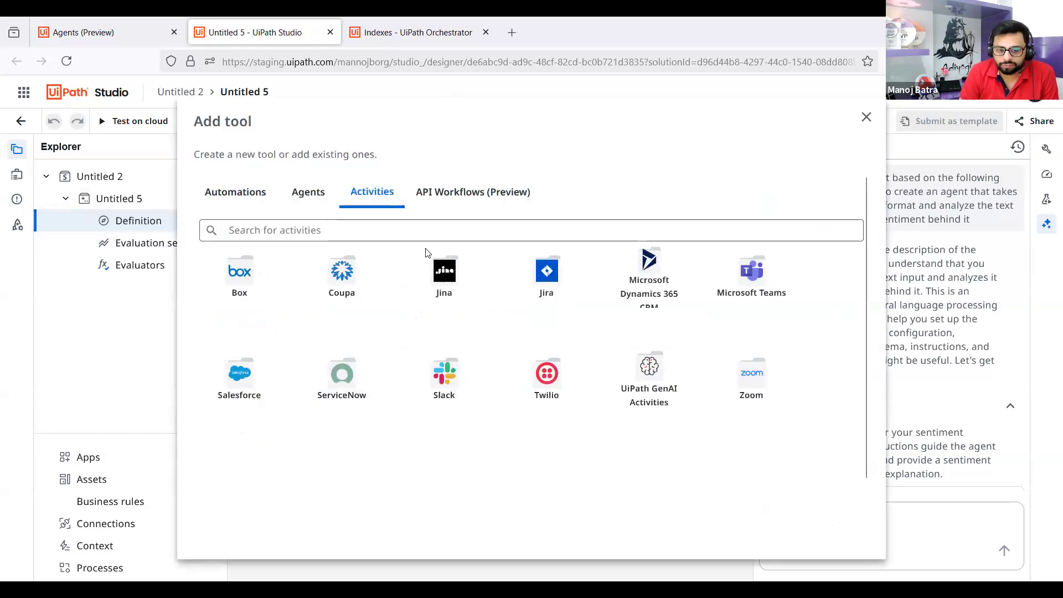
click(465, 202)
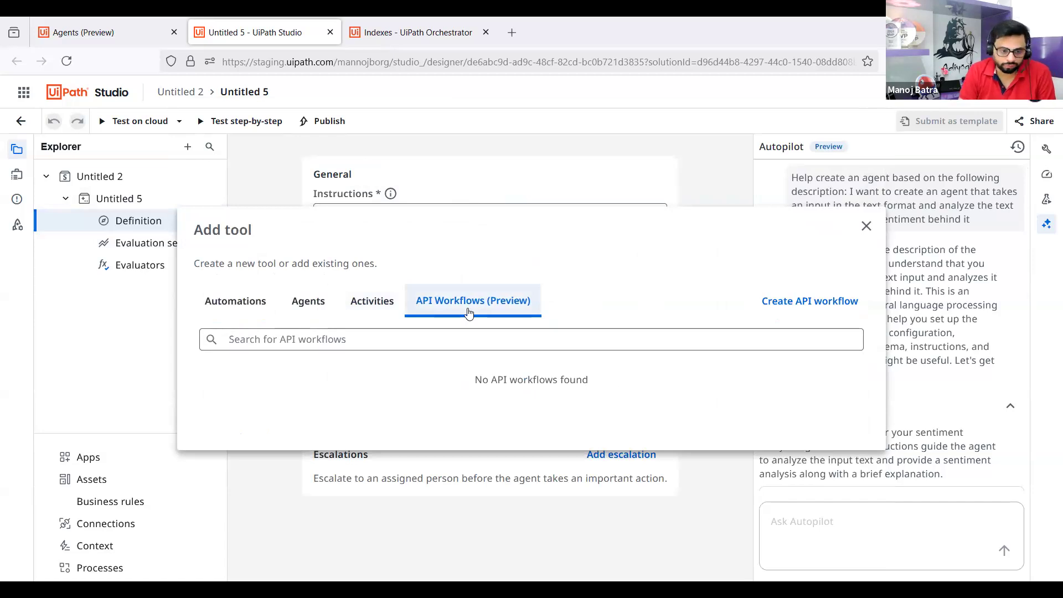
click(254, 306)
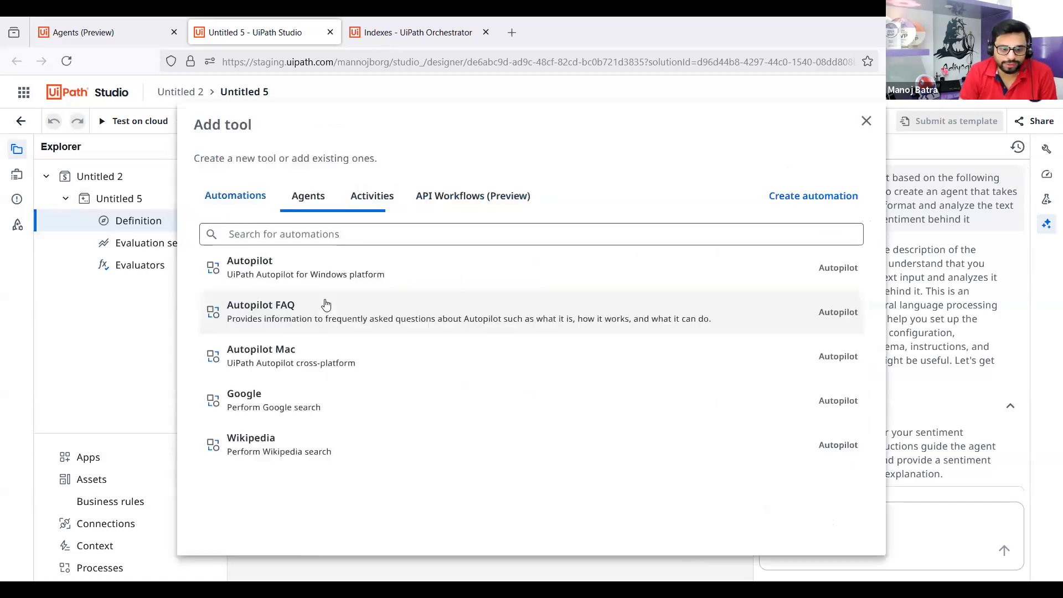
click(310, 200)
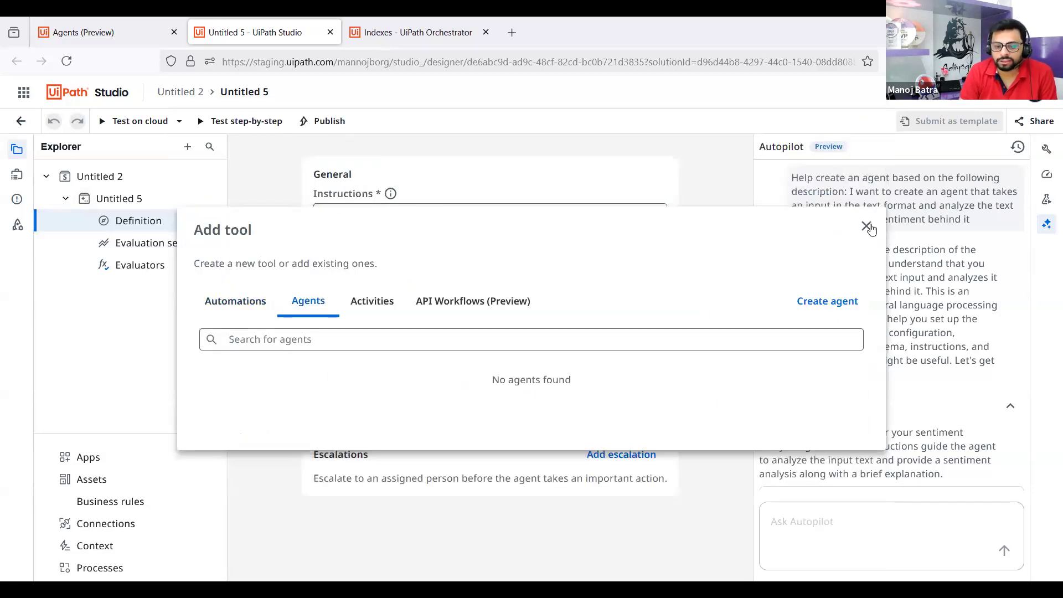
click(867, 227)
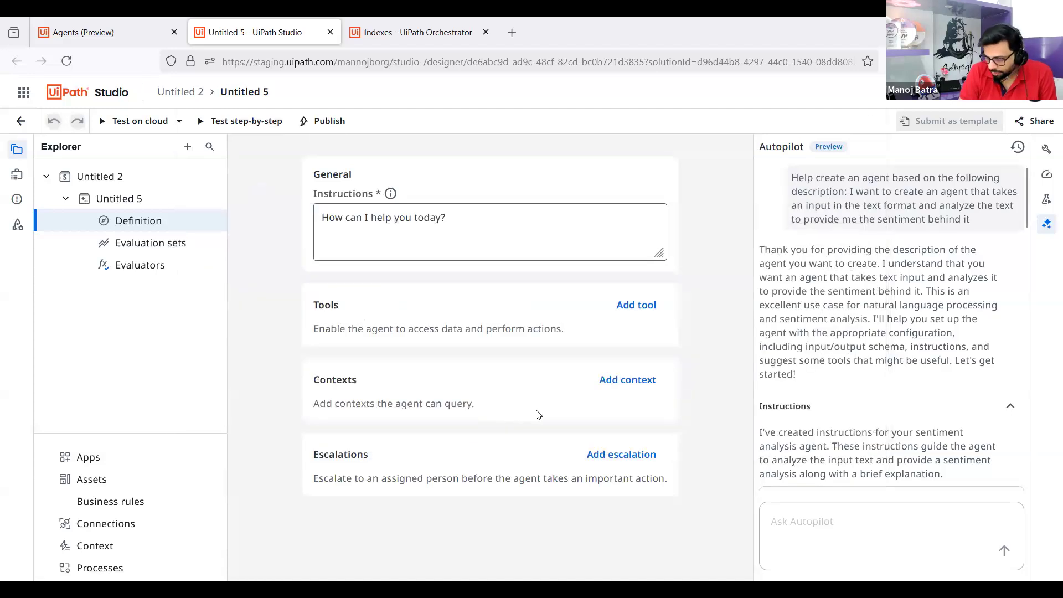
click(634, 384)
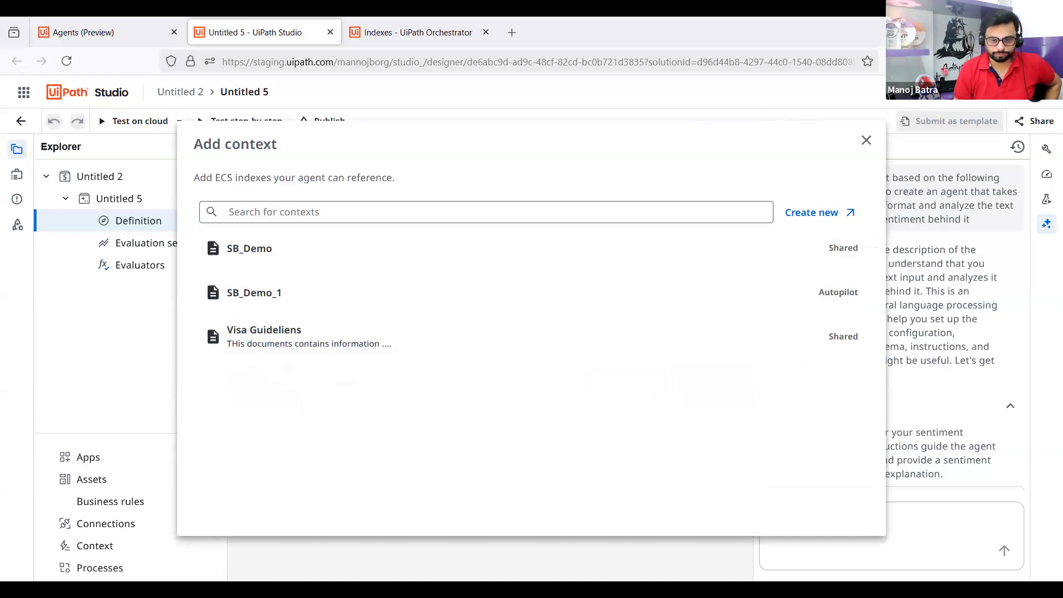
click(866, 140)
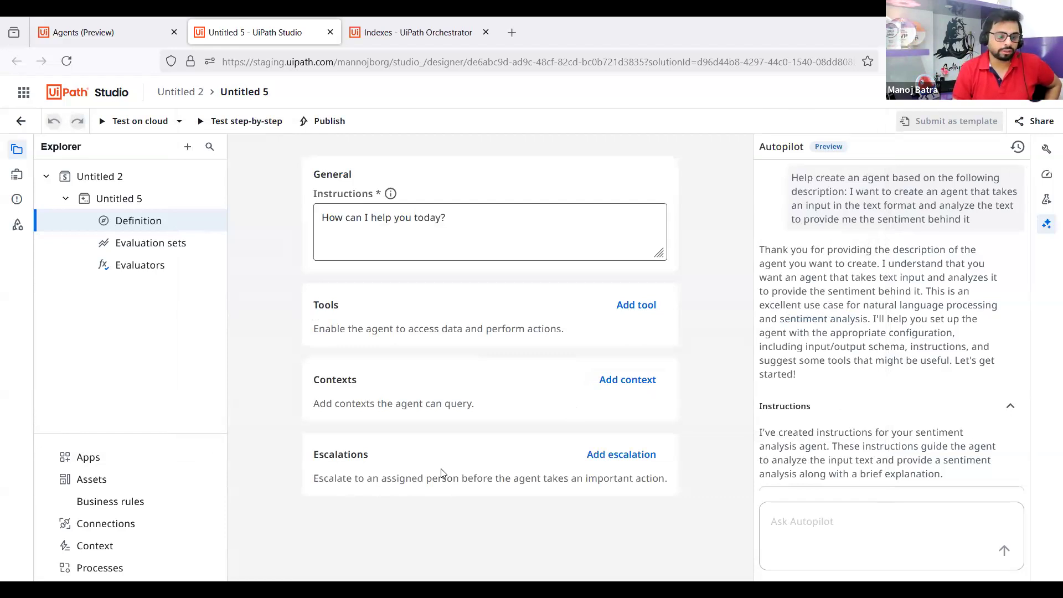
Add an escalation to the agent, inspect its assignment criteria and recipient settings, and remove it again
click(597, 462)
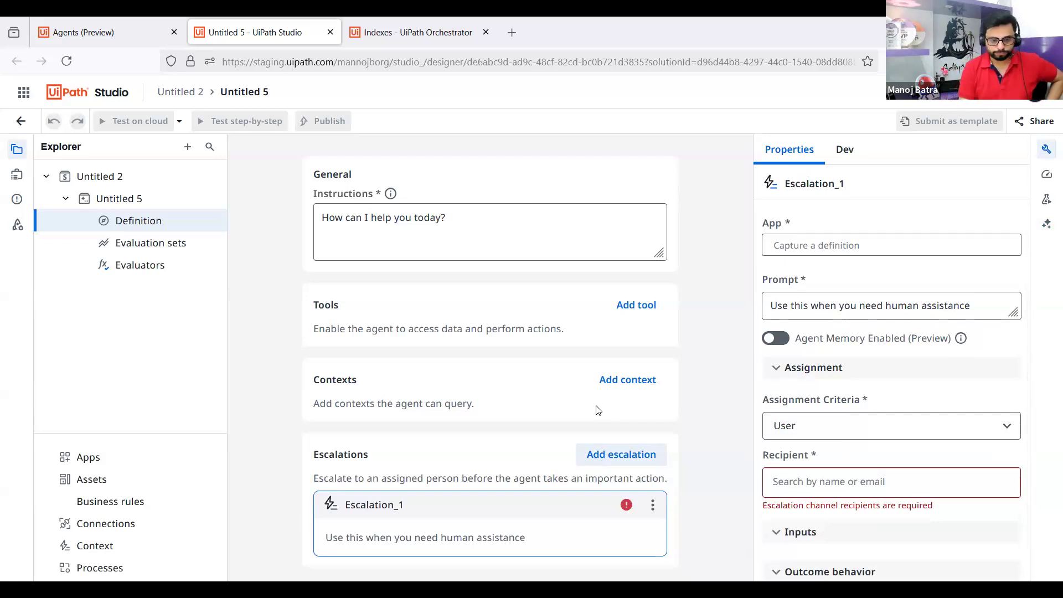
scroll(597, 410, down, 1)
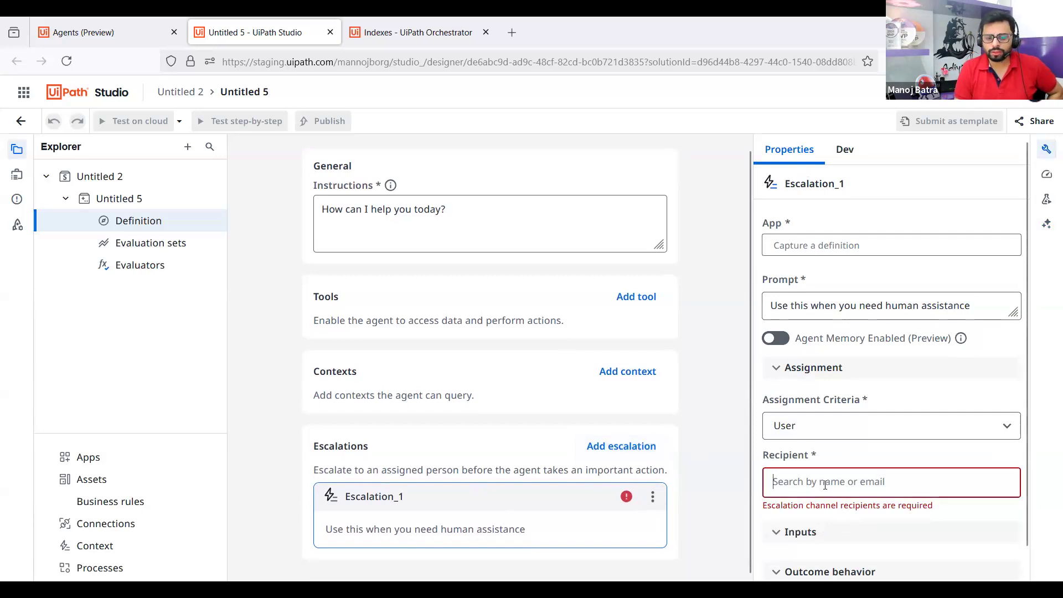
click(842, 433)
click(731, 416)
click(653, 496)
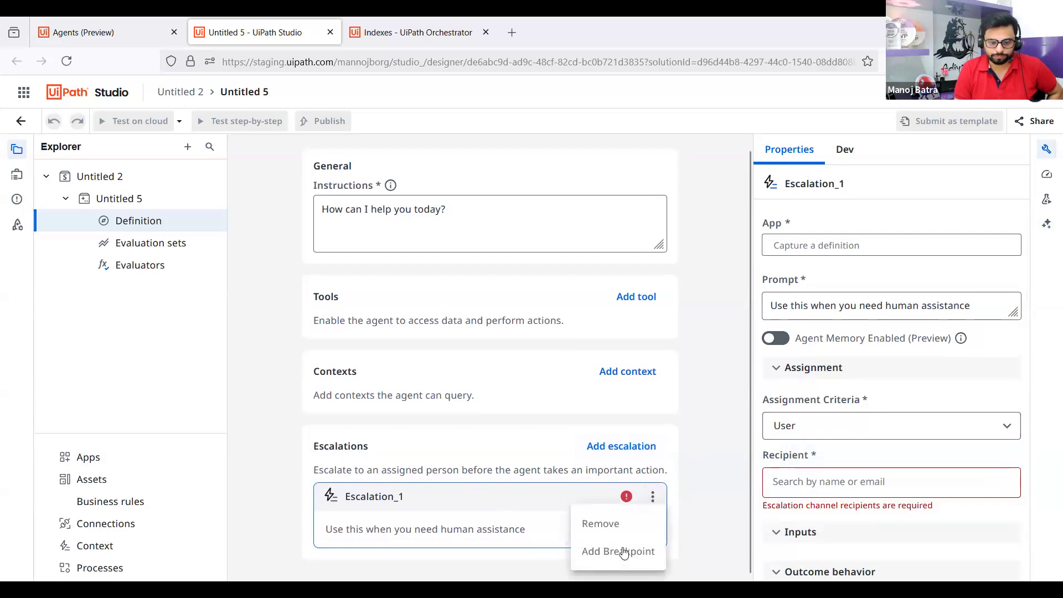
click(601, 523)
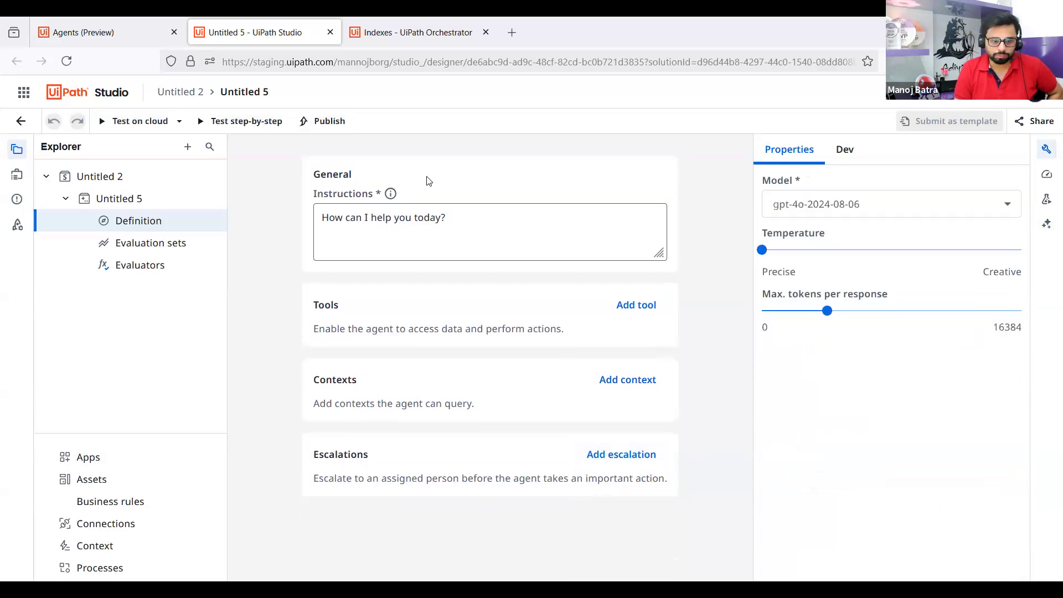
Examine the agent's health score, its test run output, and Autopilot's suggestions on instructions, input and output schema, tools and evaluations
click(1046, 176)
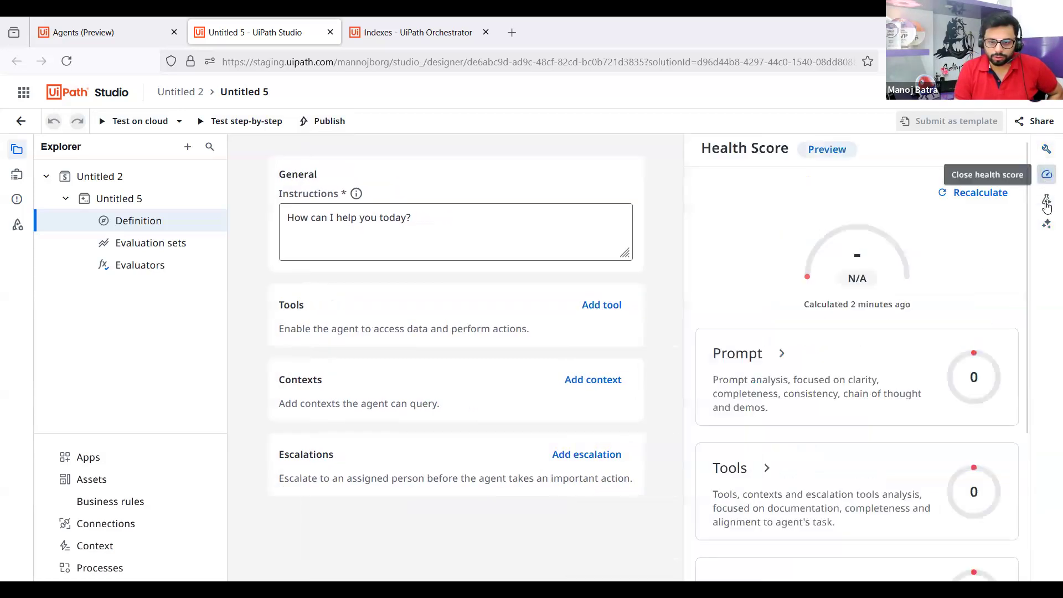
click(1046, 206)
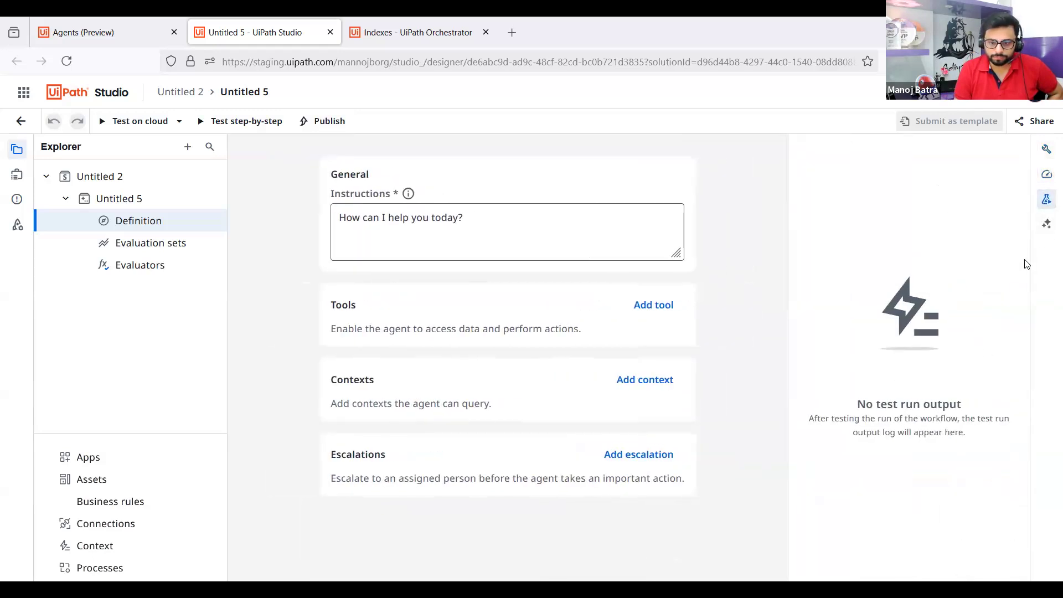
click(1046, 224)
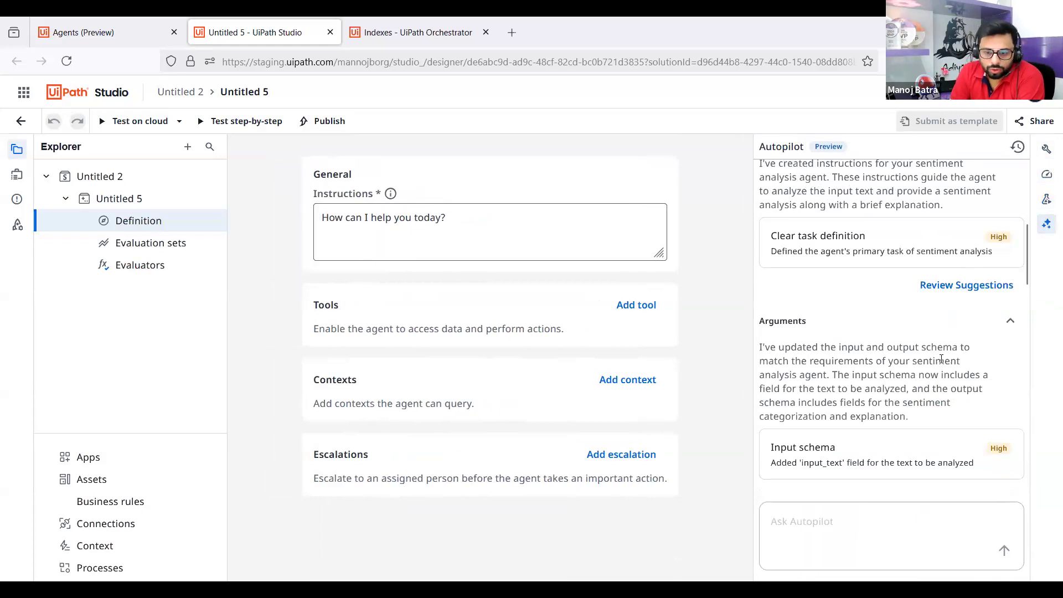
scroll(941, 359, up, 3)
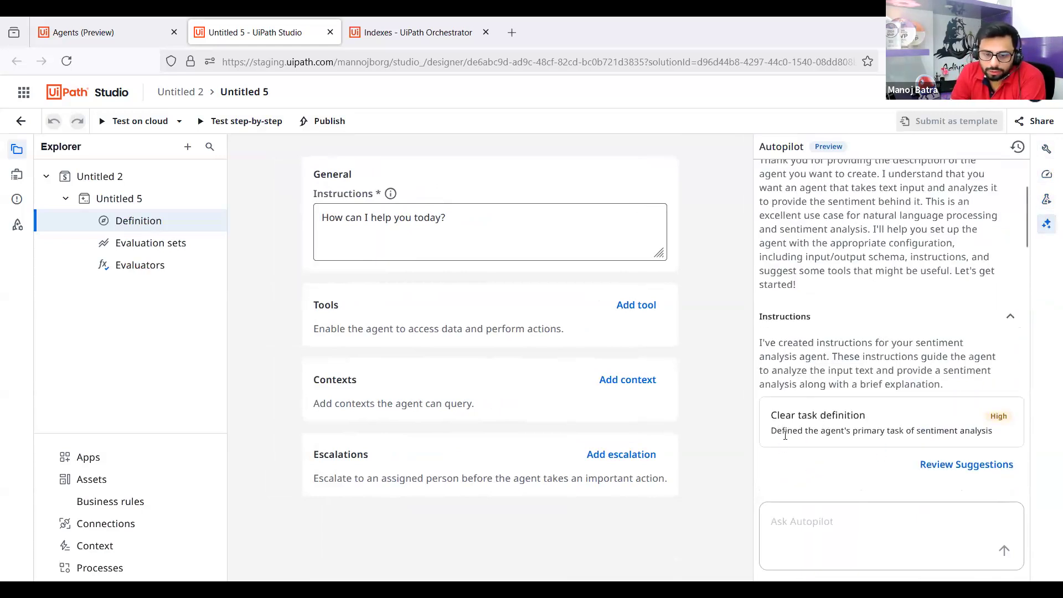
scroll(987, 404, down, 15)
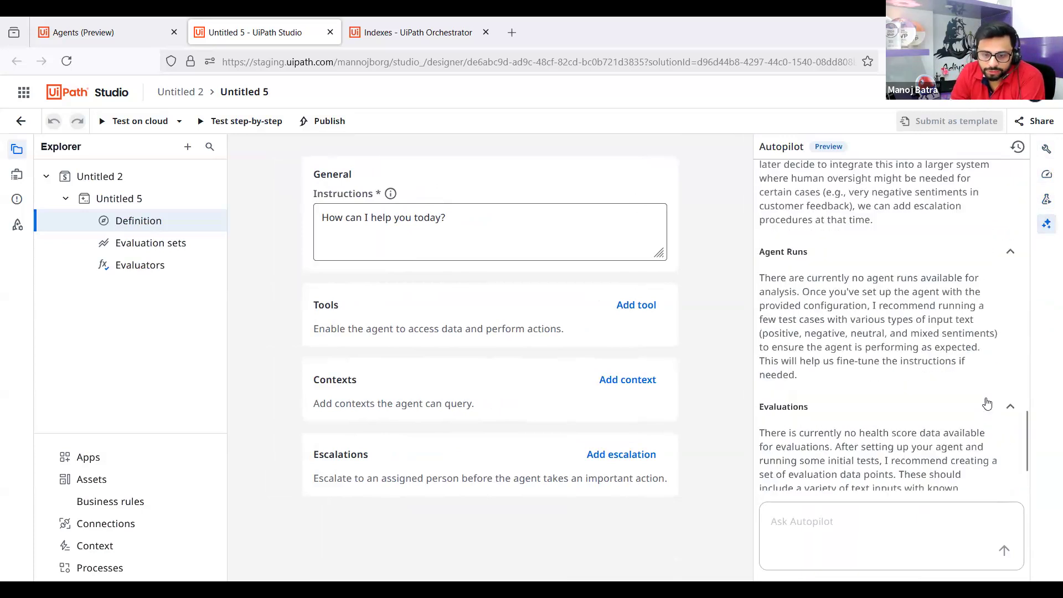
scroll(985, 404, up, 8)
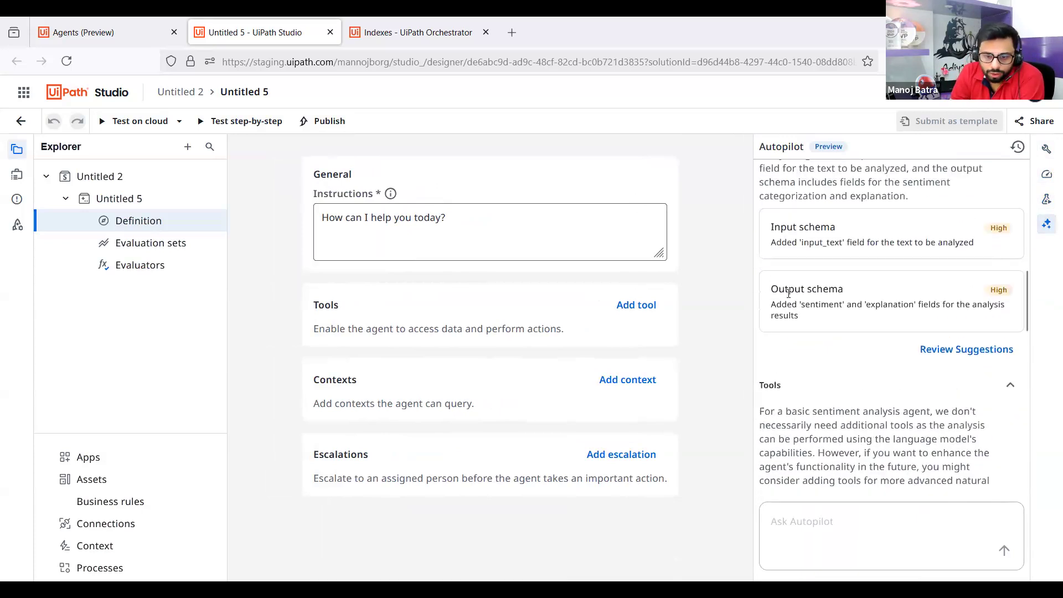
Review and accept Autopilot's suggested sentiment analysis instructions for the agent, and read through them
scroll(797, 289, up, 5)
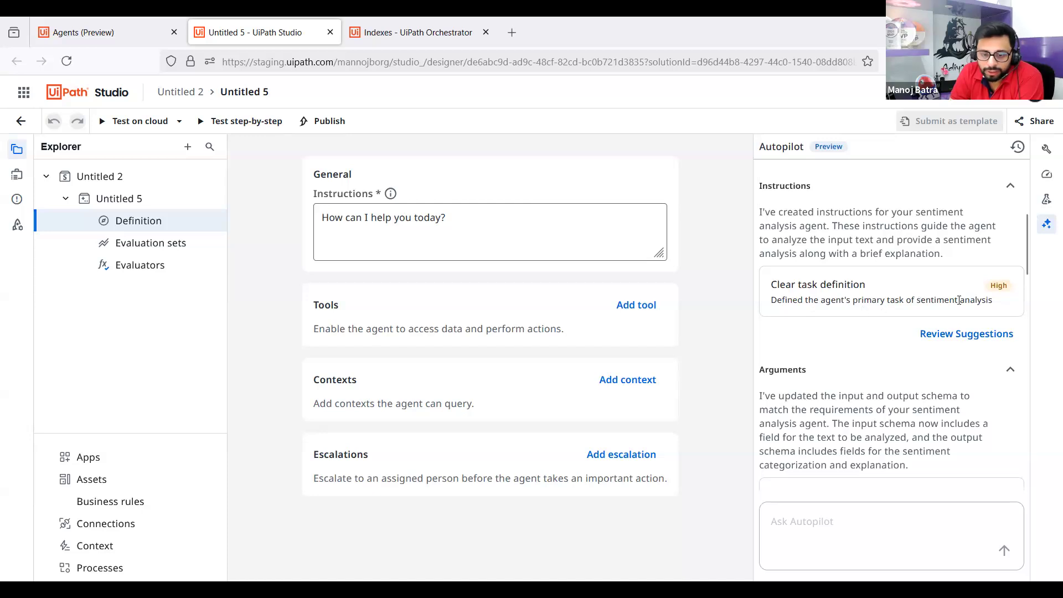
click(966, 335)
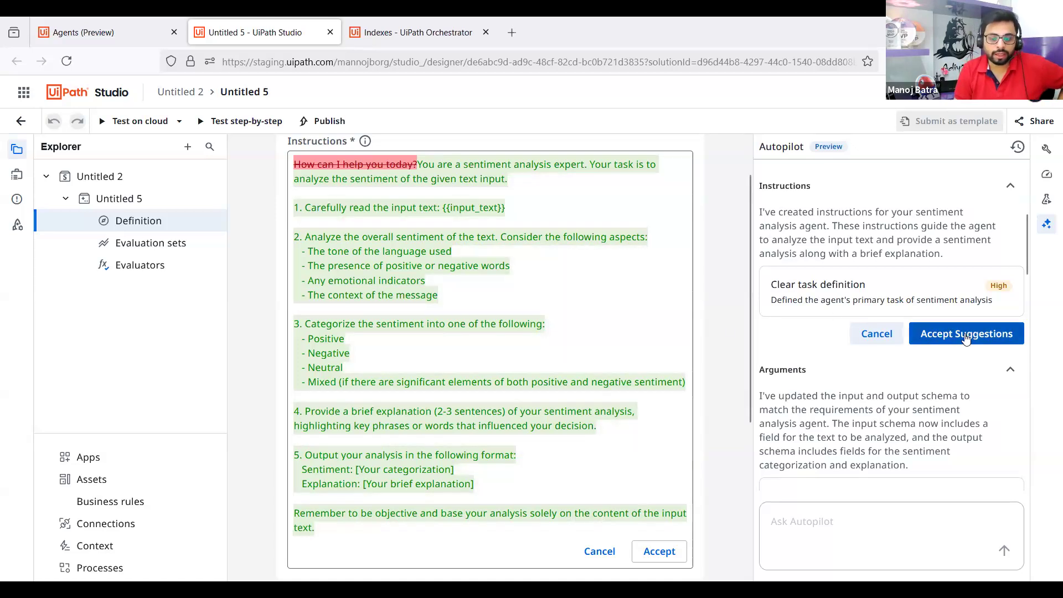
click(966, 336)
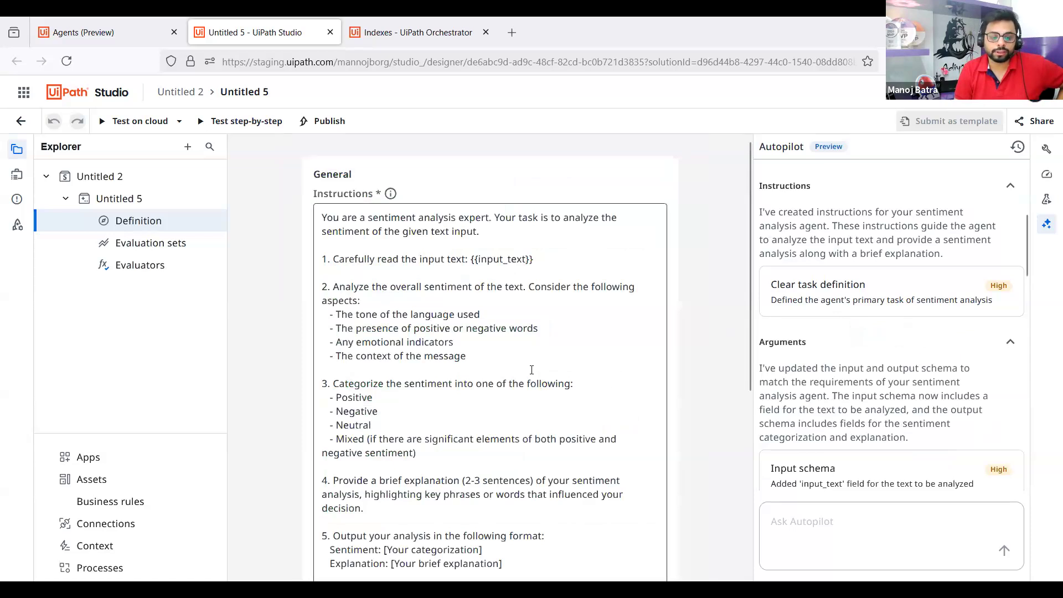
click(414, 283)
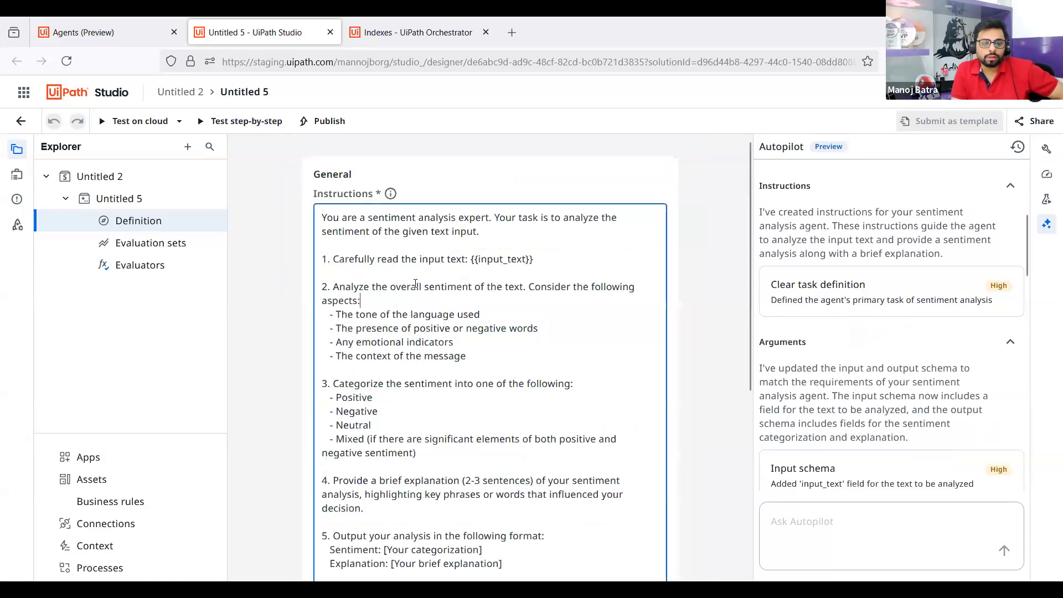
scroll(415, 283, down, 3)
scroll(416, 283, down, 2)
scroll(415, 284, up, 5)
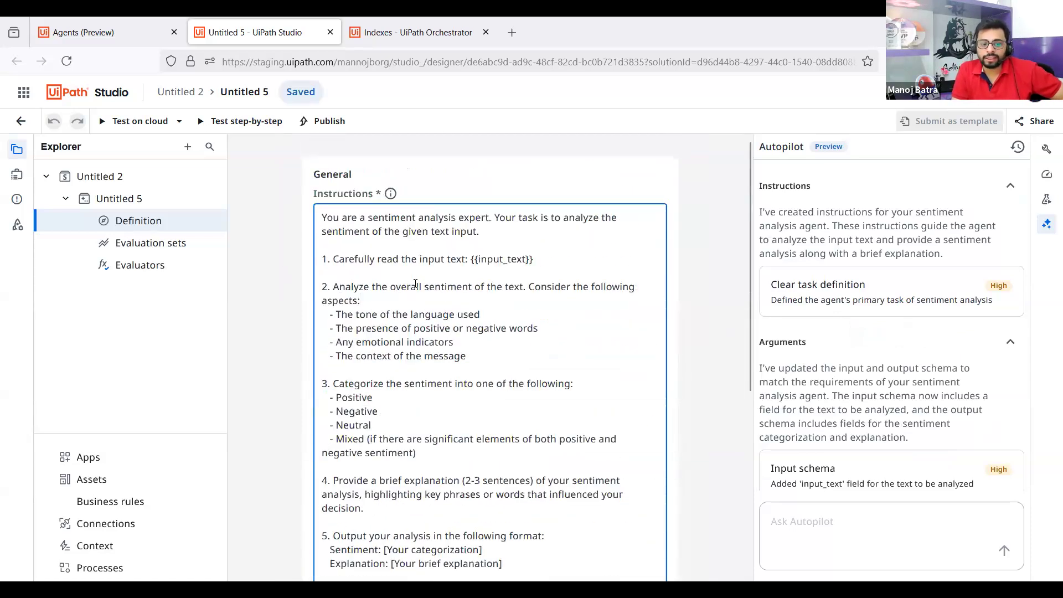
Review and accept Autopilot's argument suggestions: the input_text input field and the sentiment and explanation output fields
scroll(916, 342, down, 2)
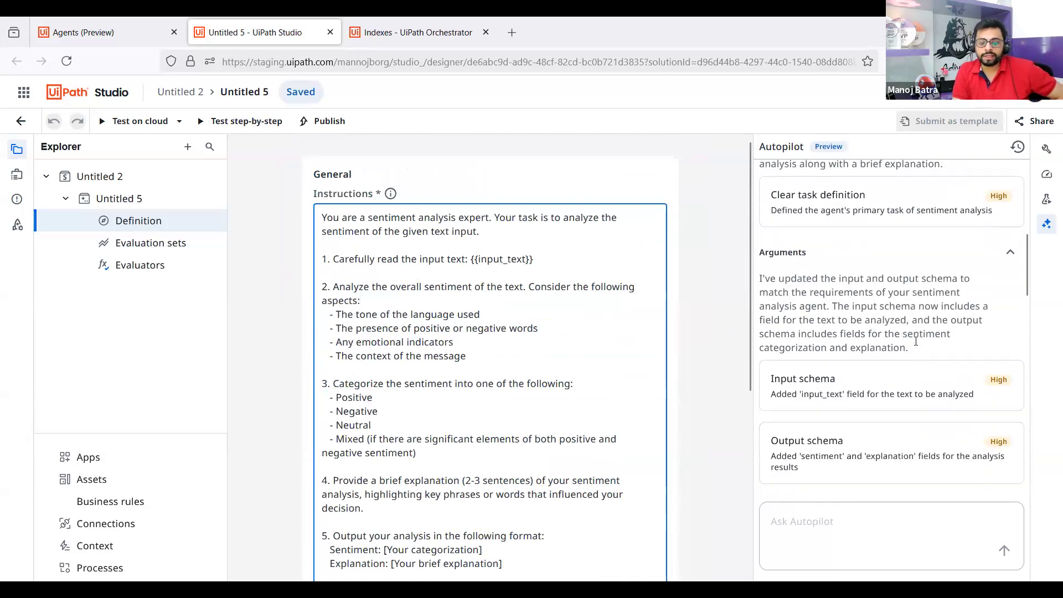
scroll(916, 341, down, 2)
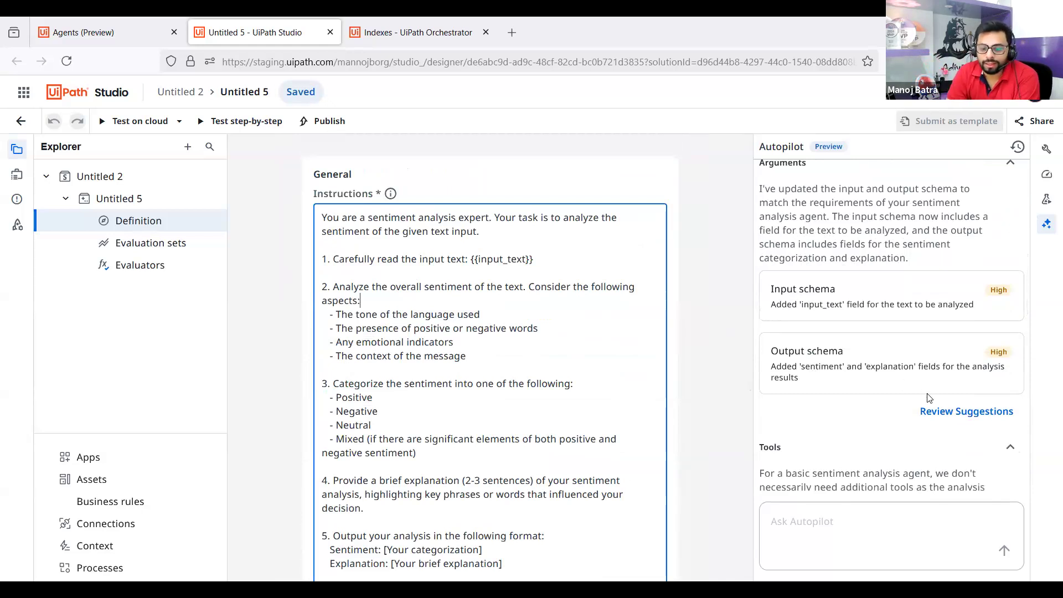
click(945, 419)
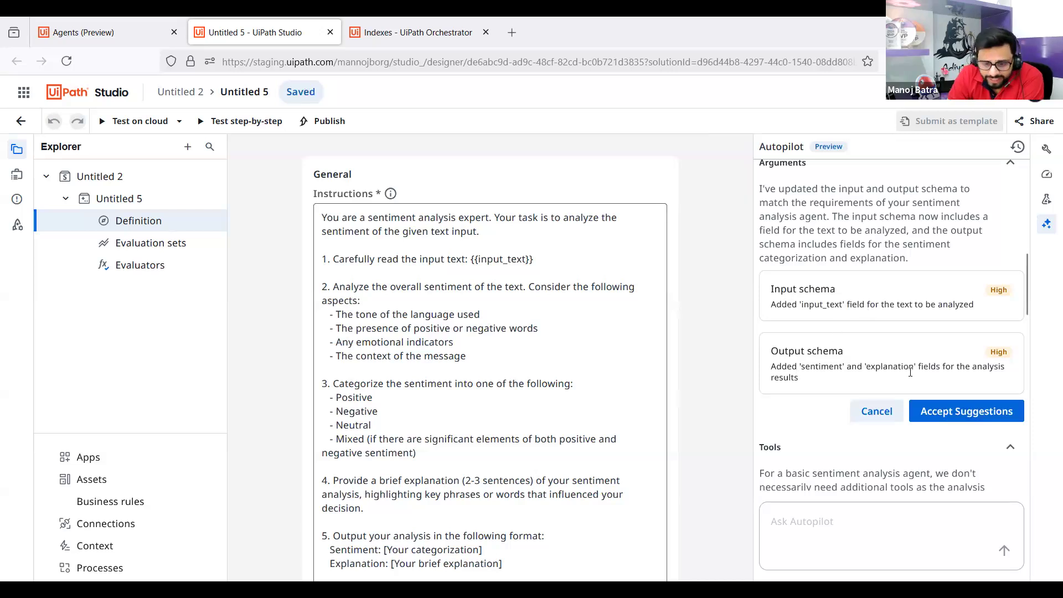
click(968, 411)
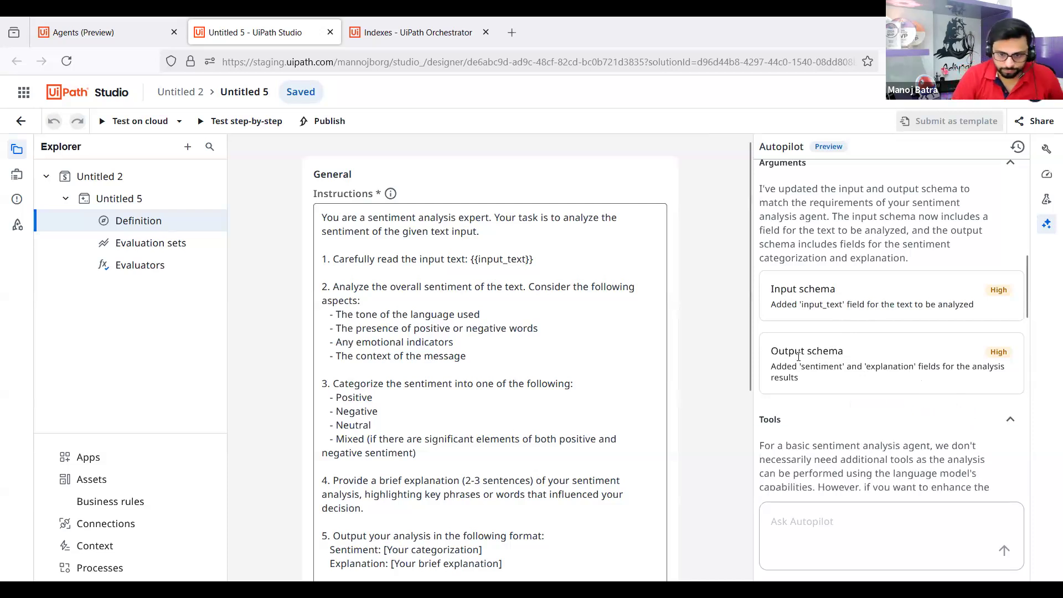
Check the agent's input and output properties, and look over its instructions, tools, contexts and escalations
scroll(453, 382, down, 5)
scroll(489, 366, up, 5)
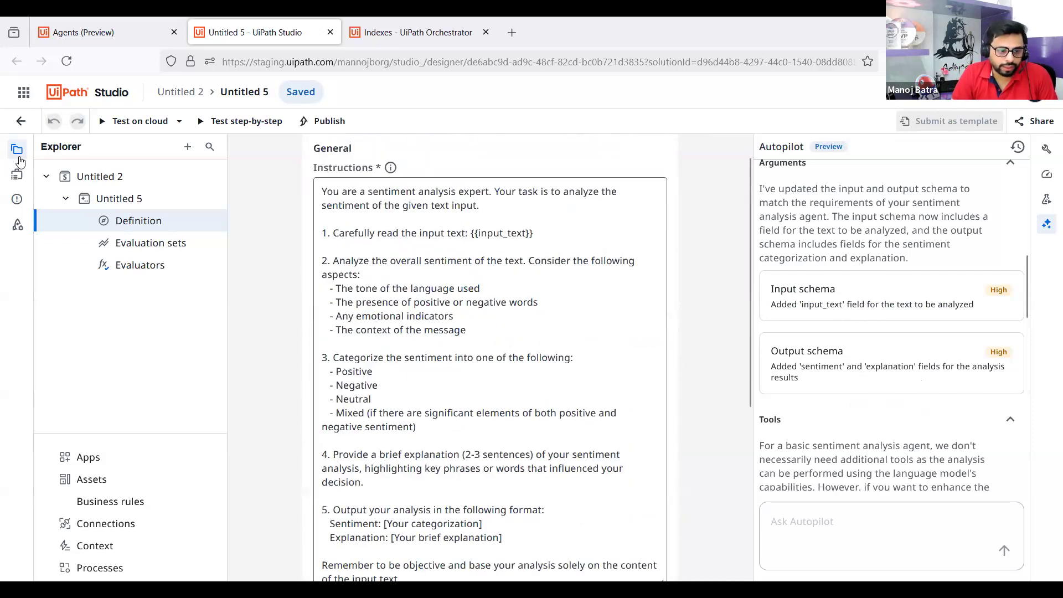
click(16, 176)
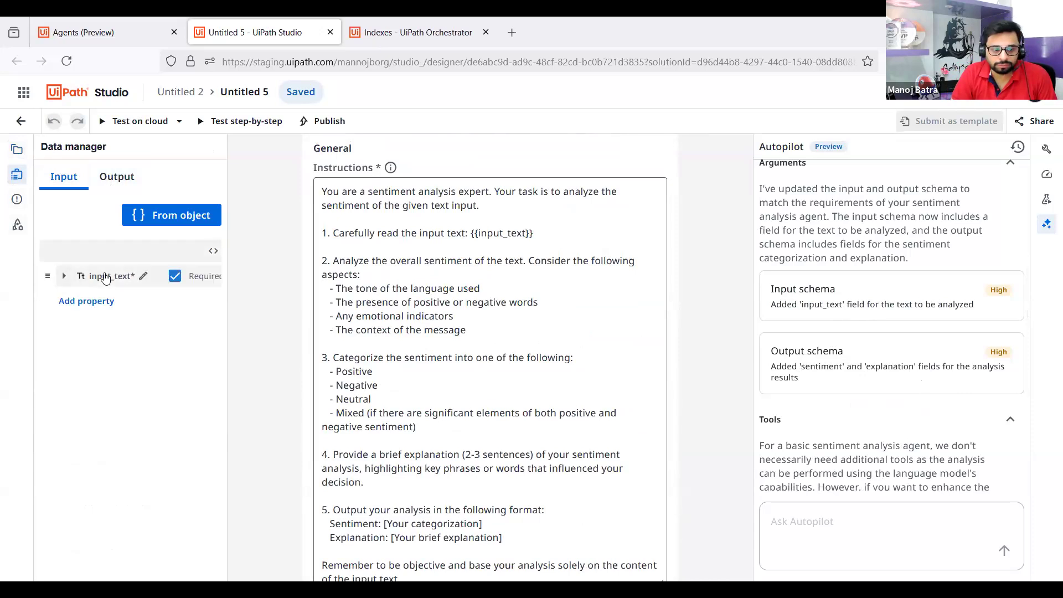
click(116, 178)
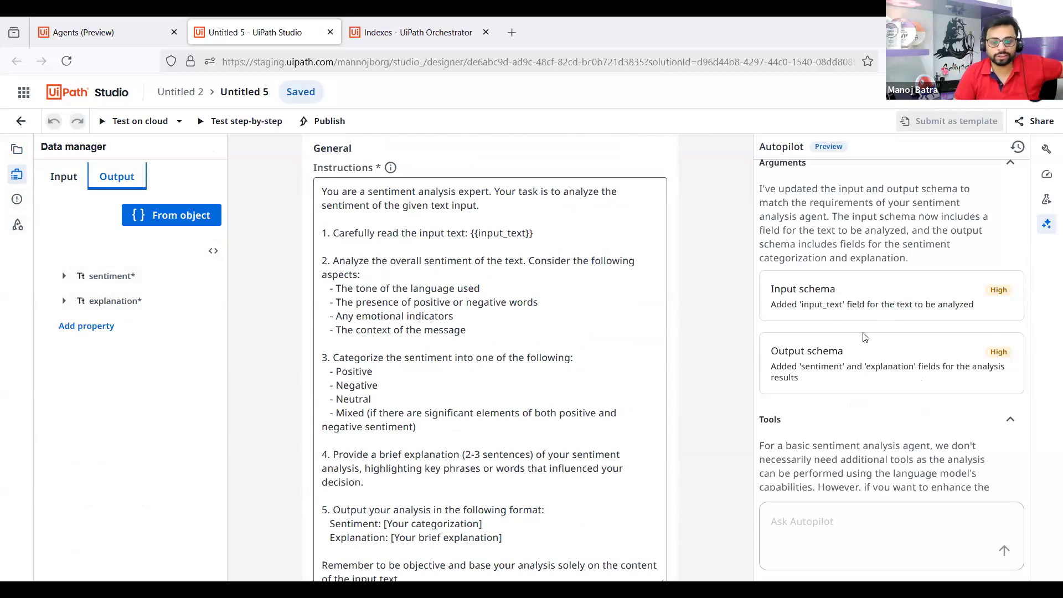
click(586, 370)
scroll(579, 369, down, 2)
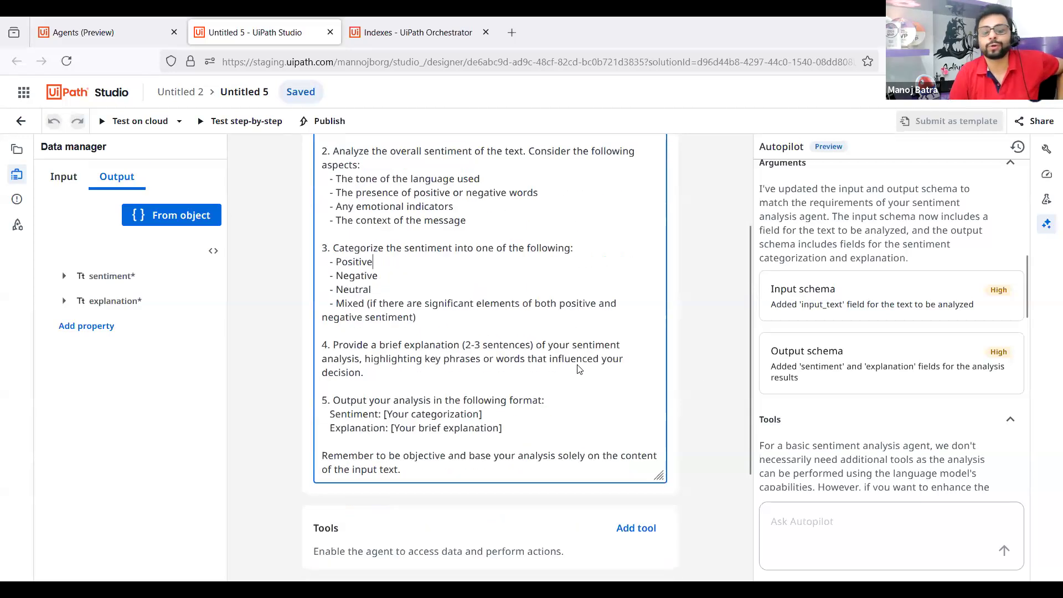
scroll(579, 369, down, 3)
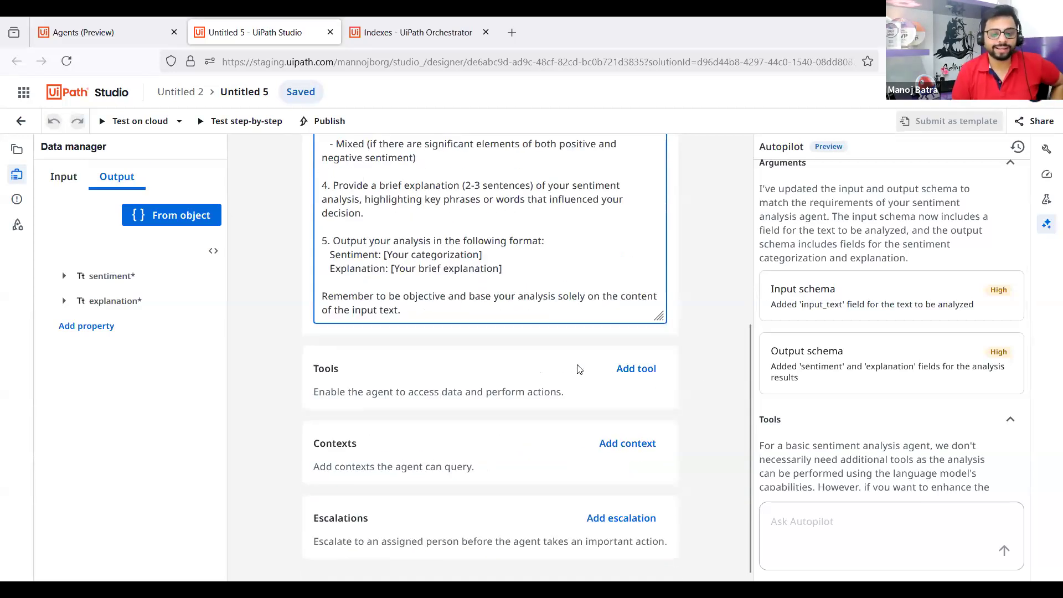
scroll(579, 369, up, 2)
scroll(693, 314, down, 2)
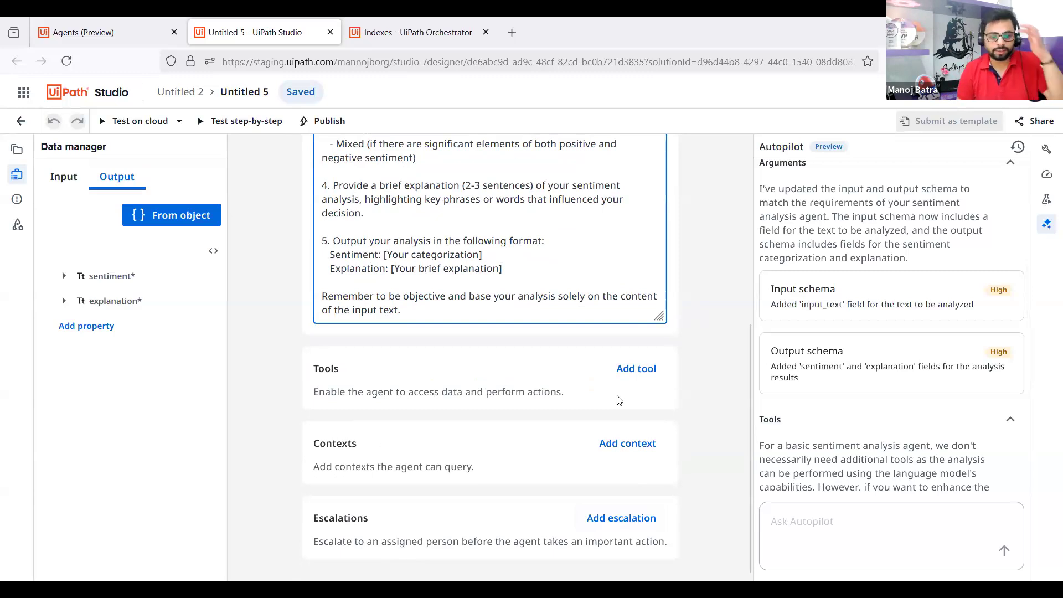
scroll(619, 401, up, 6)
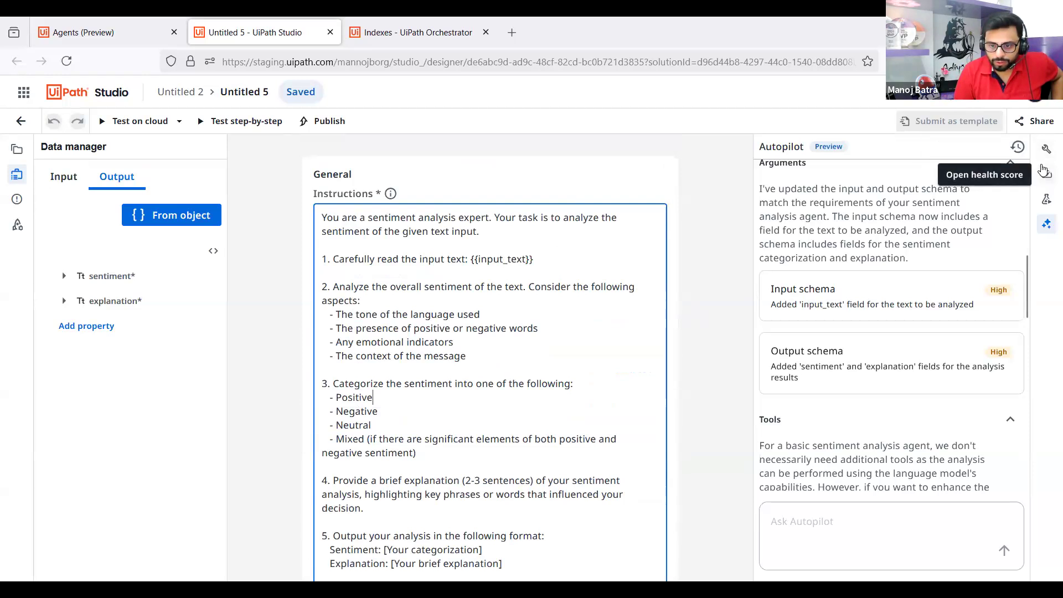
Inspect the agent's available models and its temperature and maximum tokens per response settings
click(1046, 149)
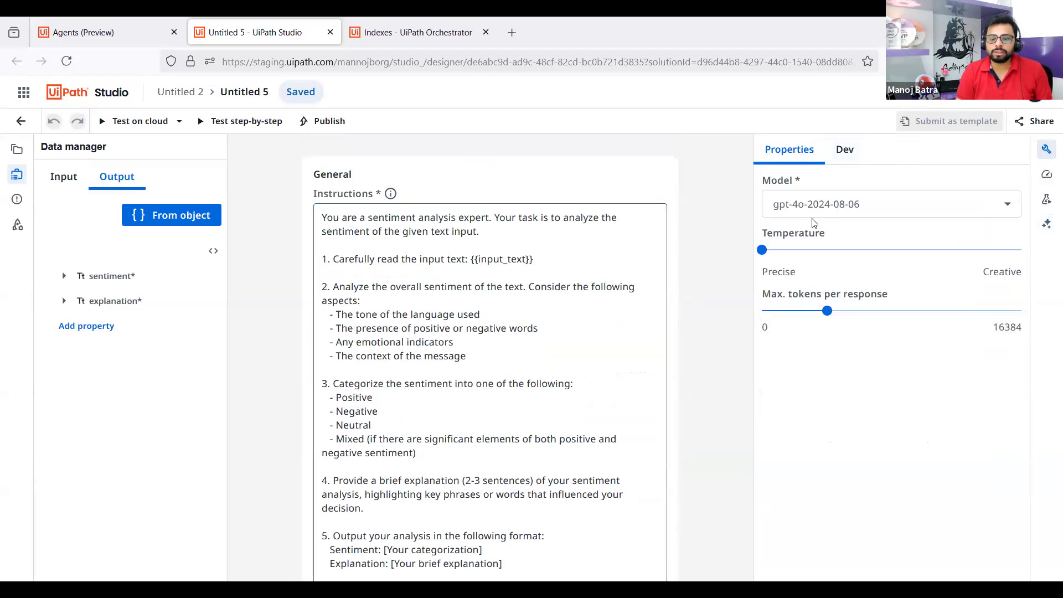
click(841, 206)
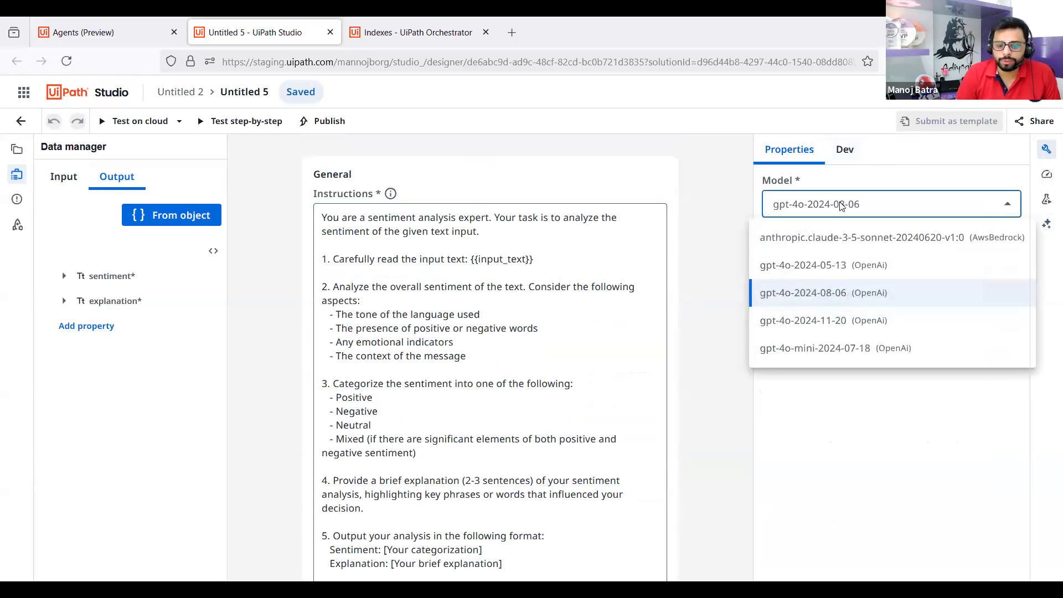
click(748, 217)
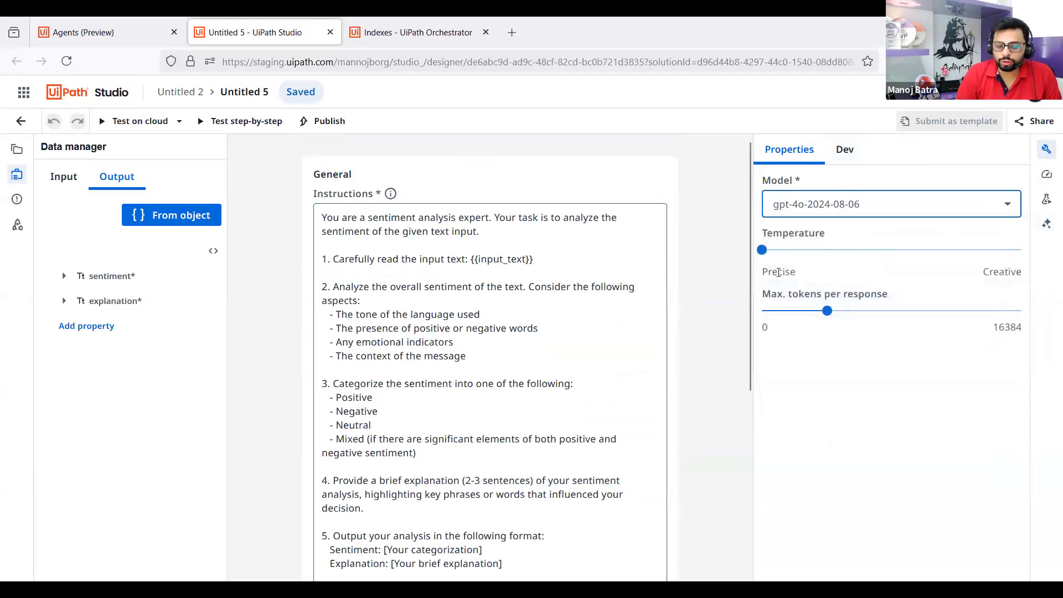
mouse_move(836, 315)
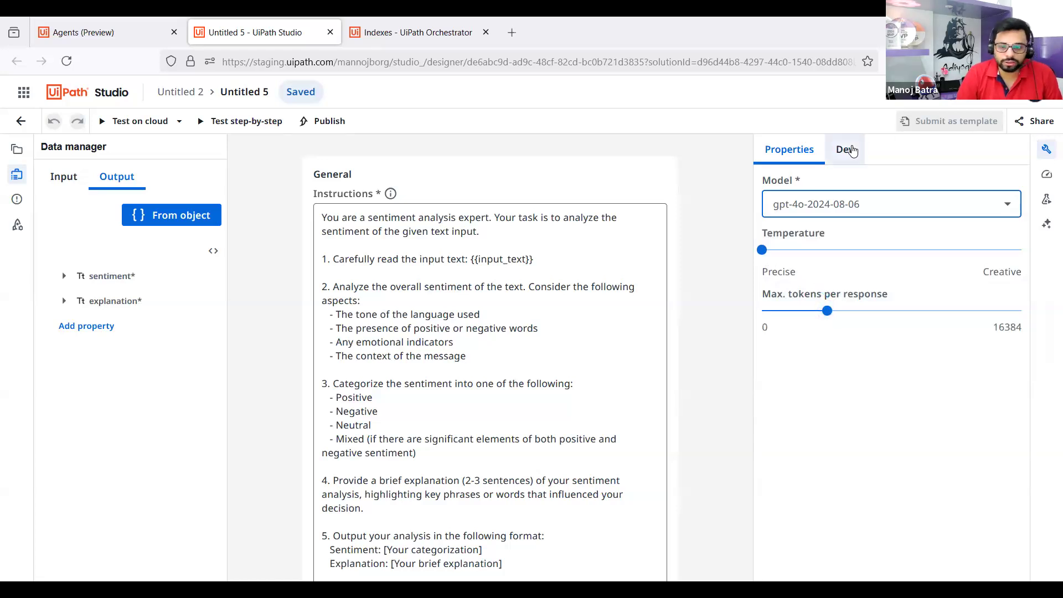
Set the current run's input_text argument to "I am feeling very happy today"
click(847, 150)
click(861, 320)
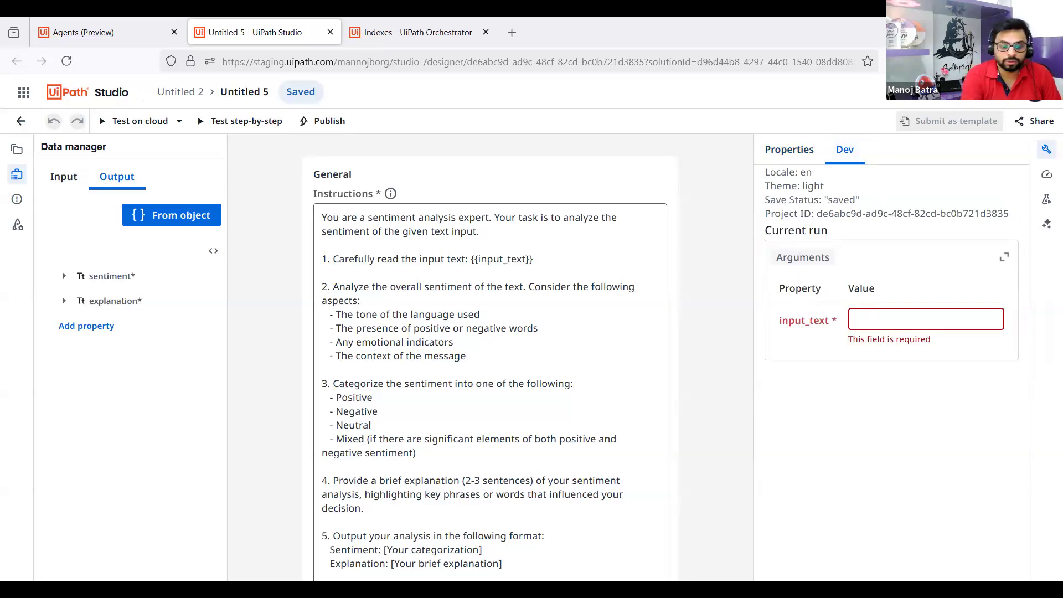
drag(533, 259, 462, 259)
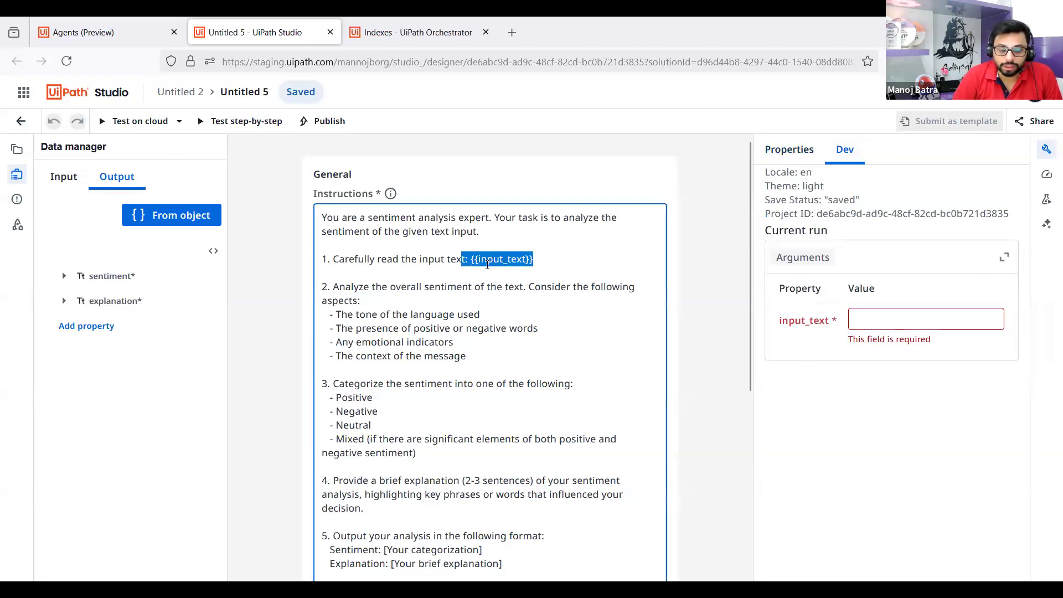
click(491, 260)
double_click(491, 261)
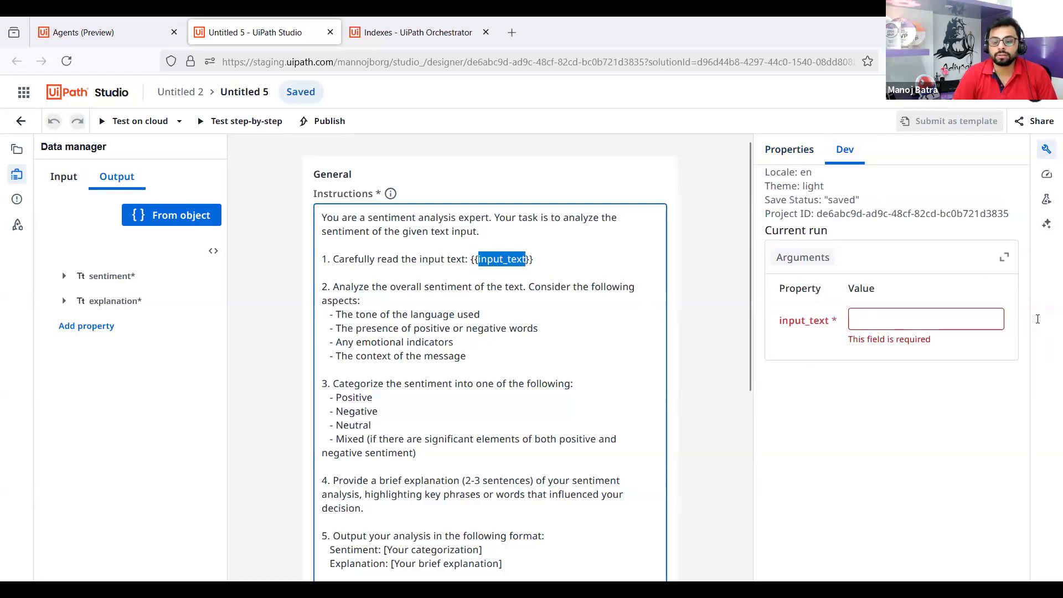
click(919, 319)
text(I am fee)
text(ling very hap)
text(py today)
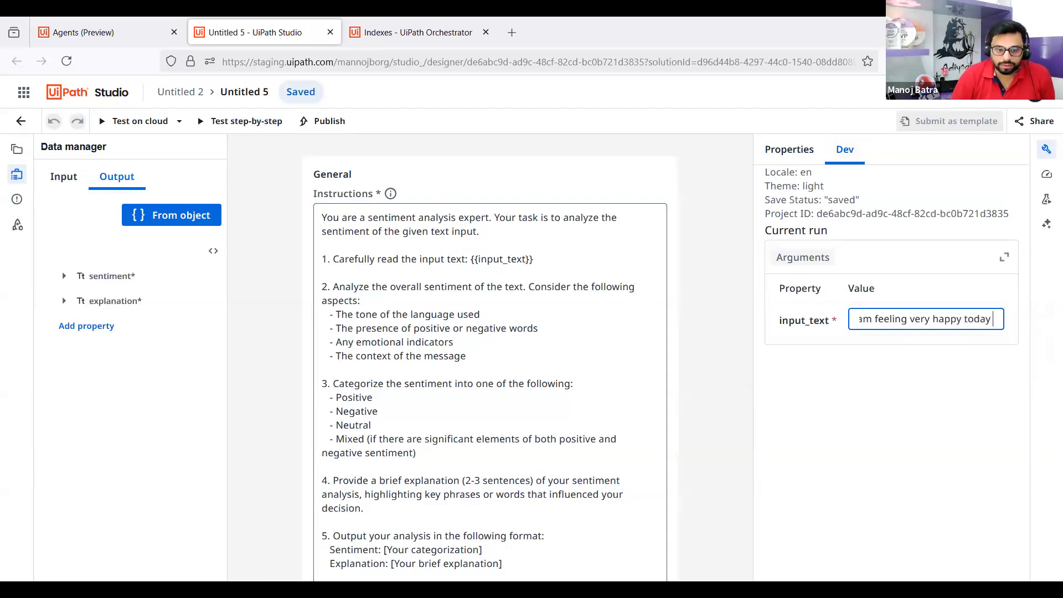
Start a step-by-step test of the agent with the entered input text
scroll(499, 415, down, 2)
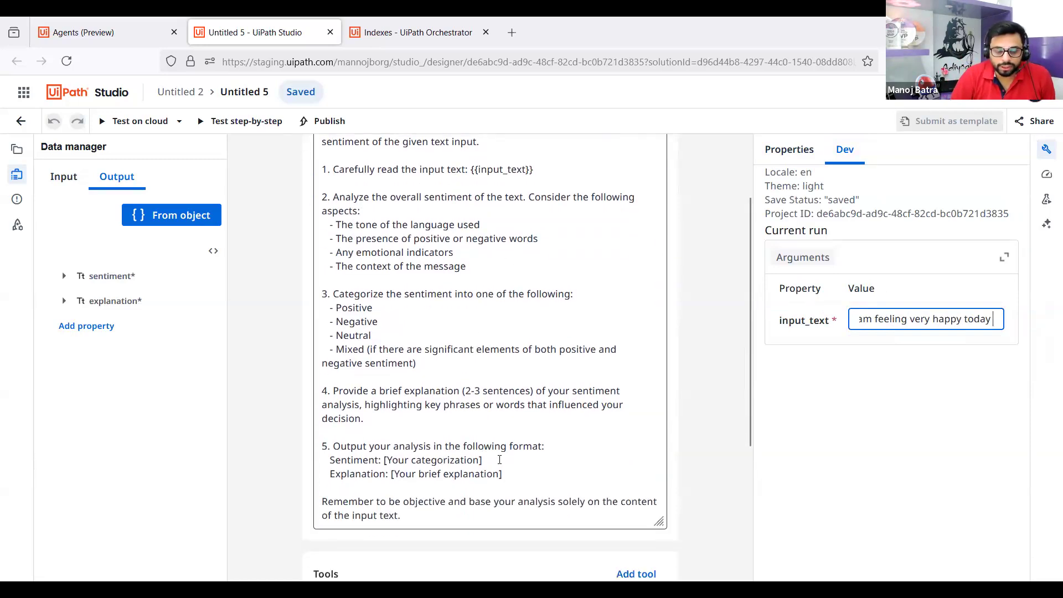
scroll(498, 332, up, 2)
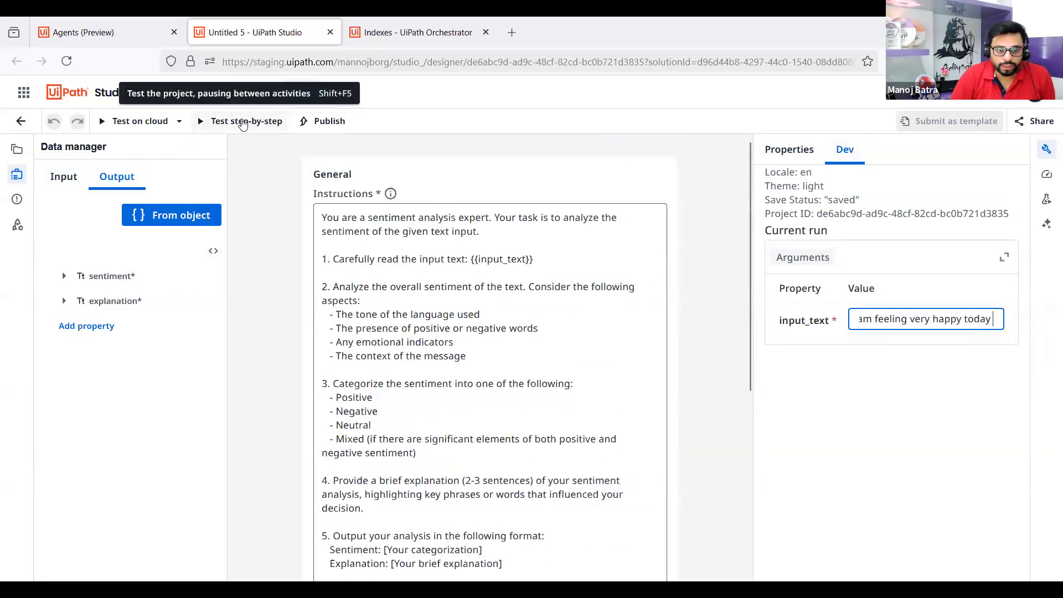
click(243, 123)
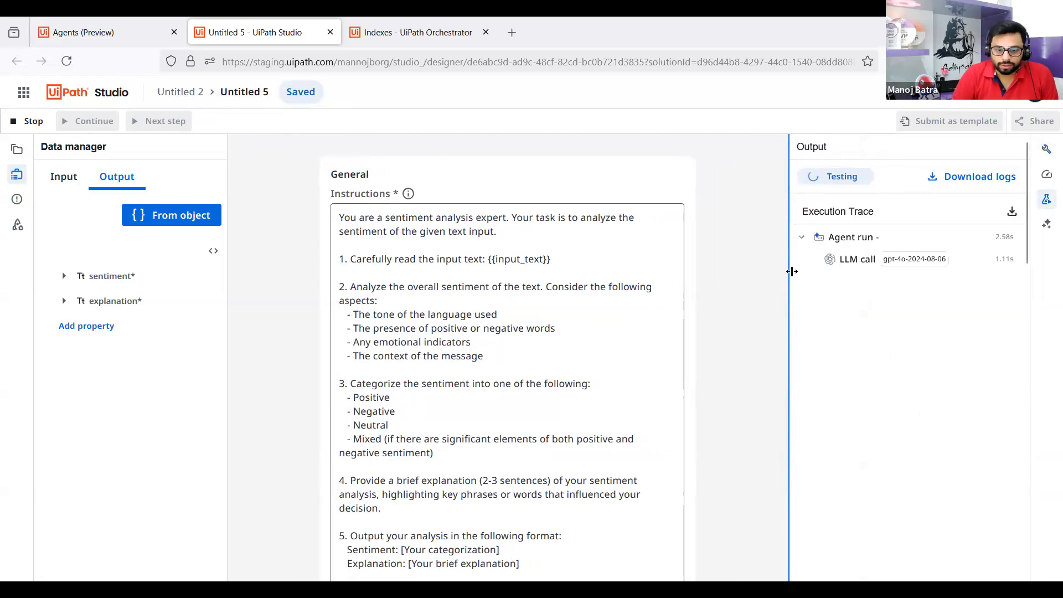
Examine the LLM call in the execution trace, including its metadata, returned sentiment and explanation, and token usage
mouse_move(886, 263)
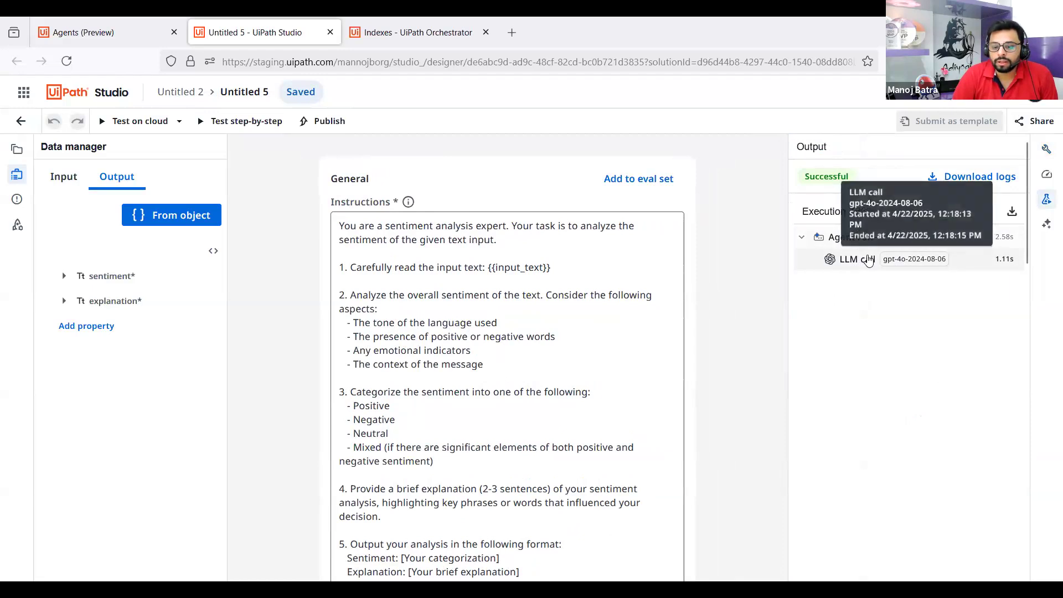
click(868, 261)
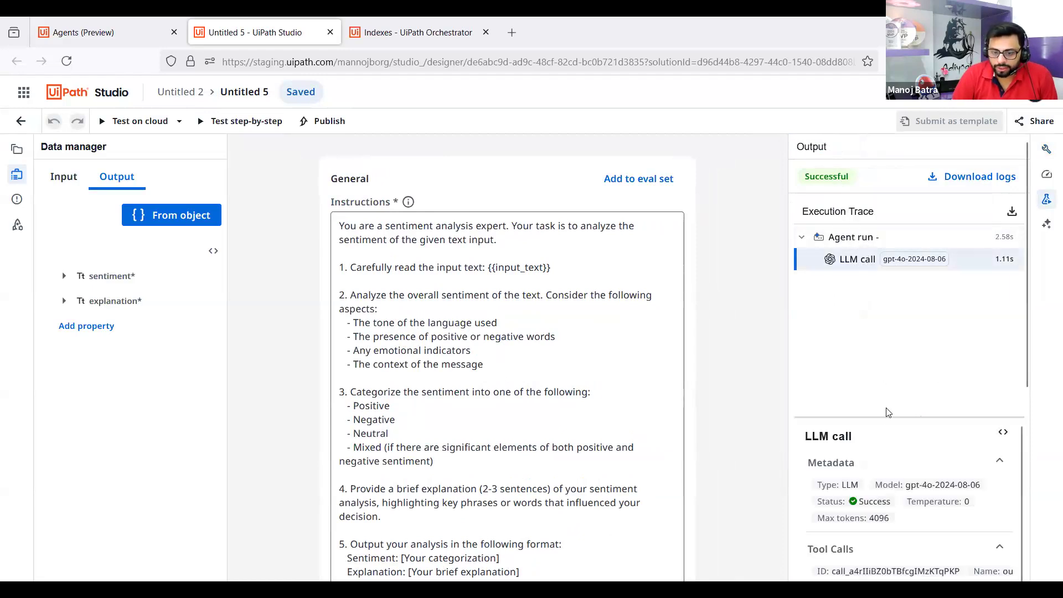
scroll(886, 410, down, 5)
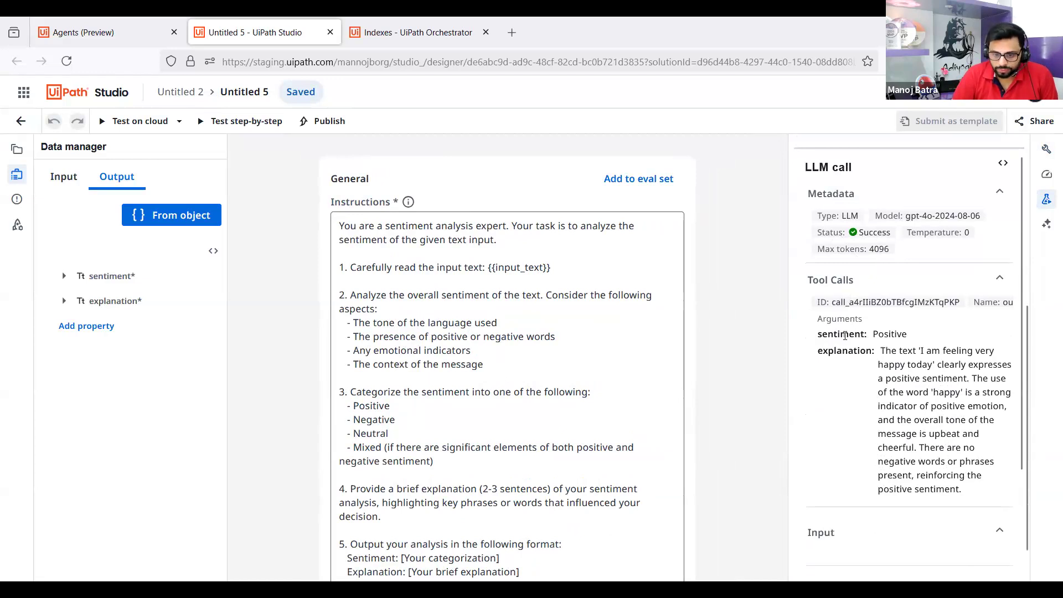
scroll(847, 333, down, 2)
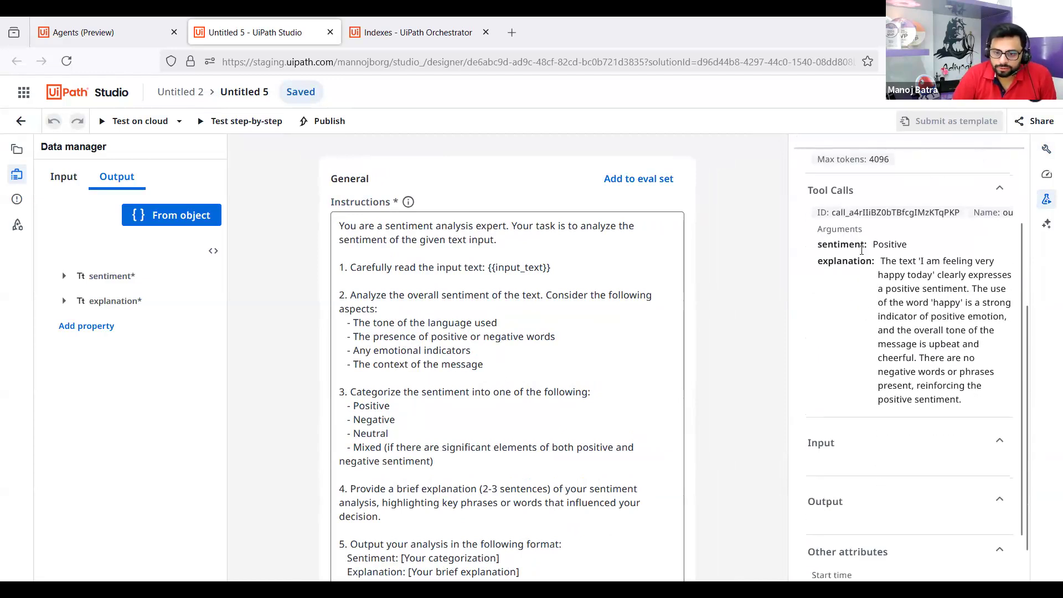
double_click(897, 243)
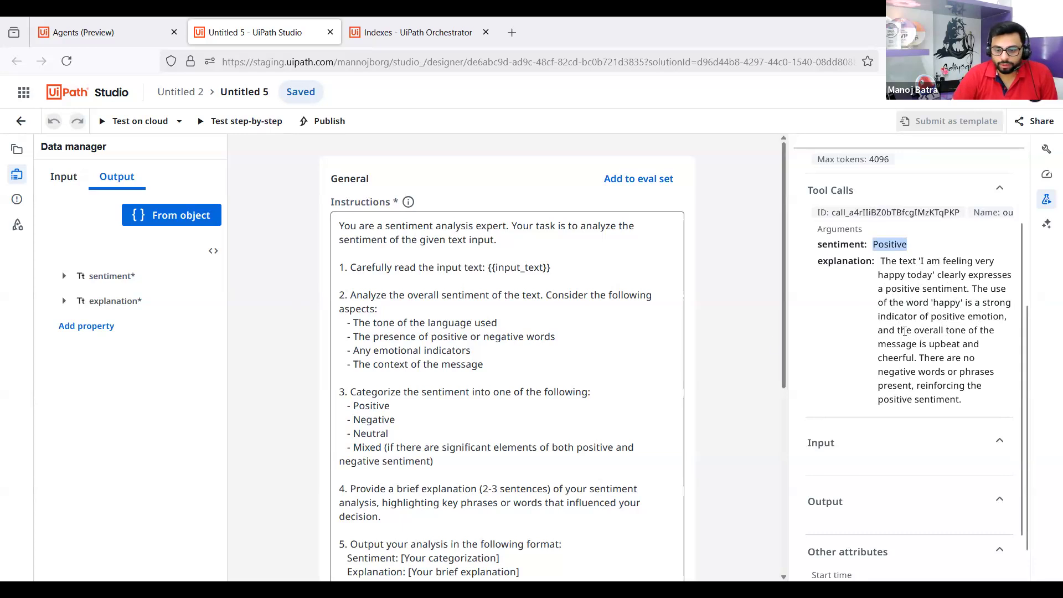
scroll(908, 337, down, 2)
scroll(908, 338, down, 1)
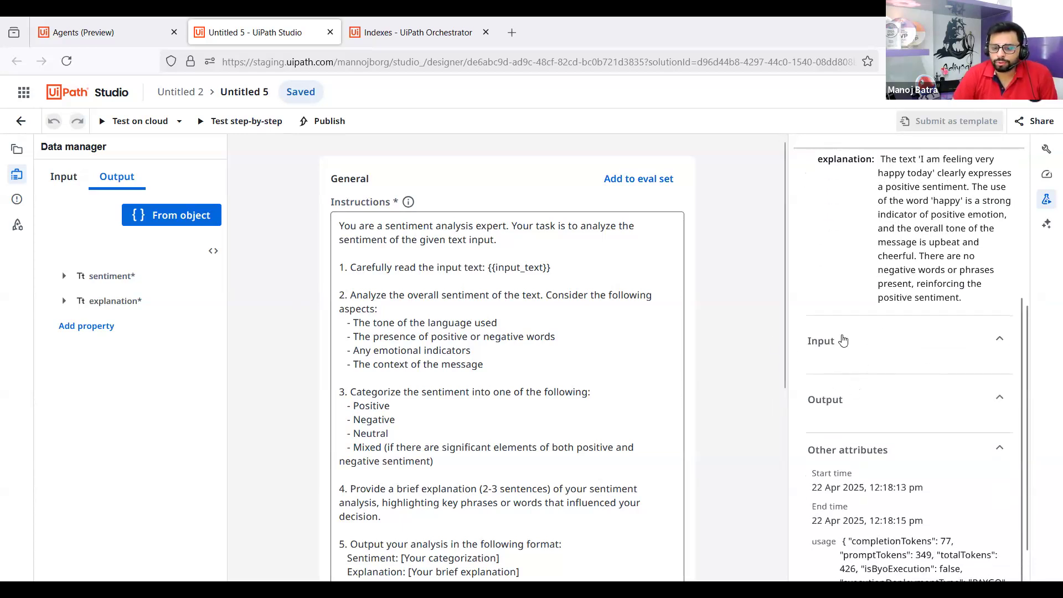
scroll(901, 427, down, 1)
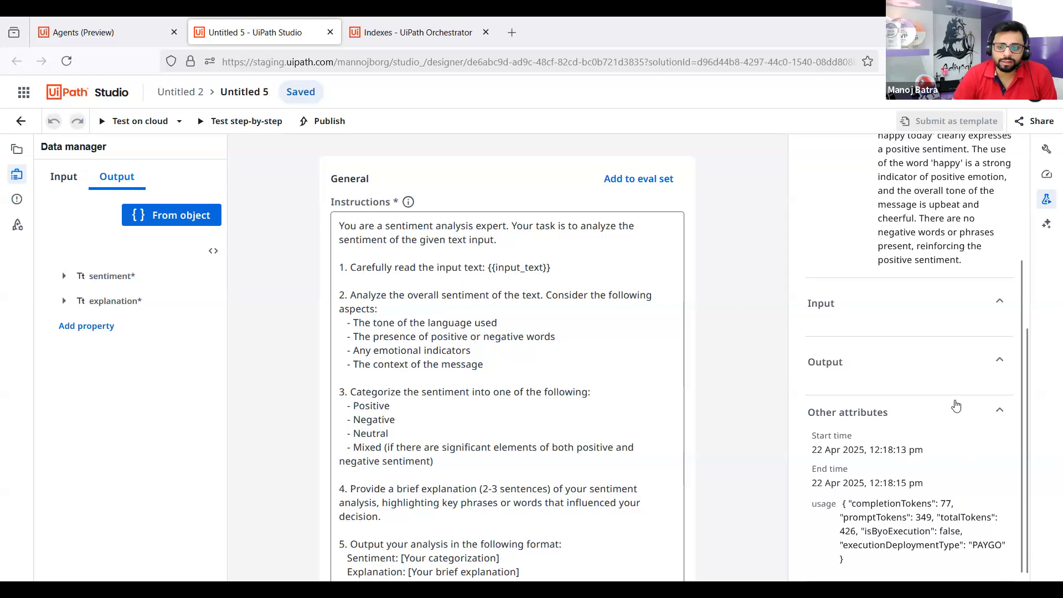
scroll(969, 414, up, 3)
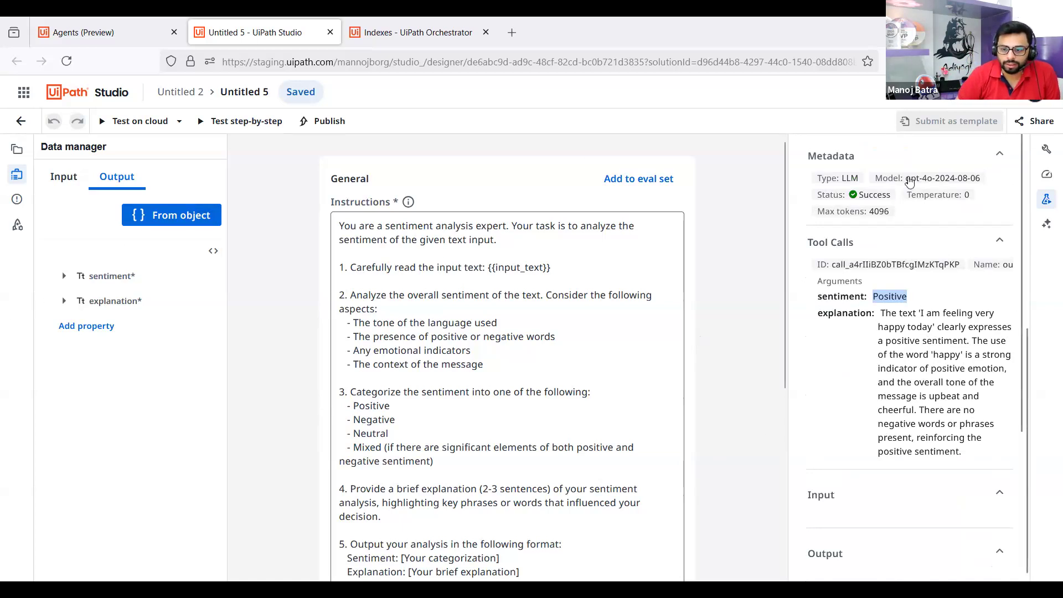
Review the agent's health score and its breakdown by prompt, tools, input schema and evaluation
click(1047, 174)
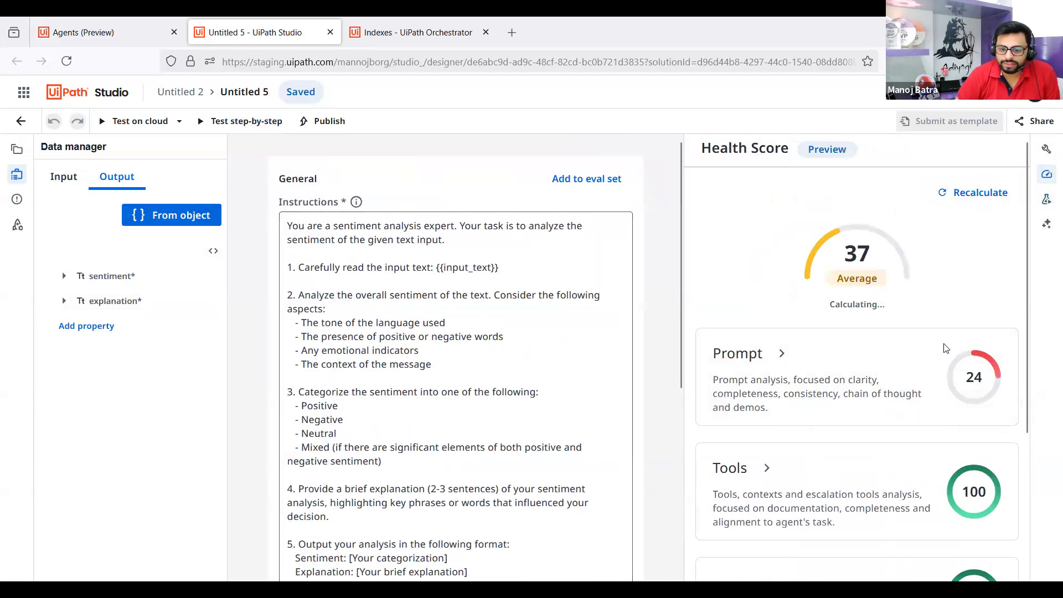
mouse_move(859, 305)
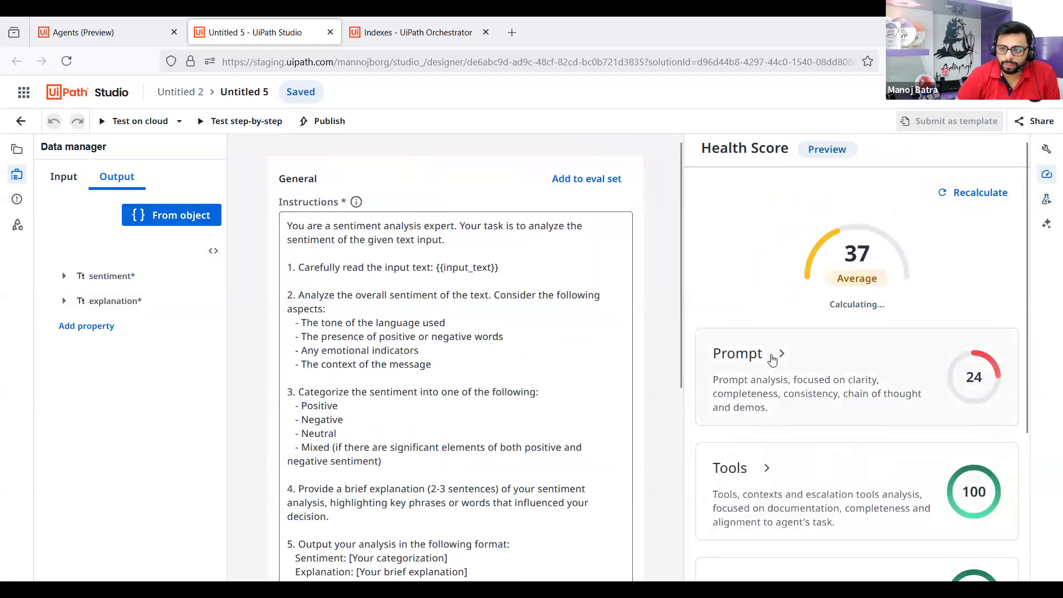
scroll(773, 358, down, 3)
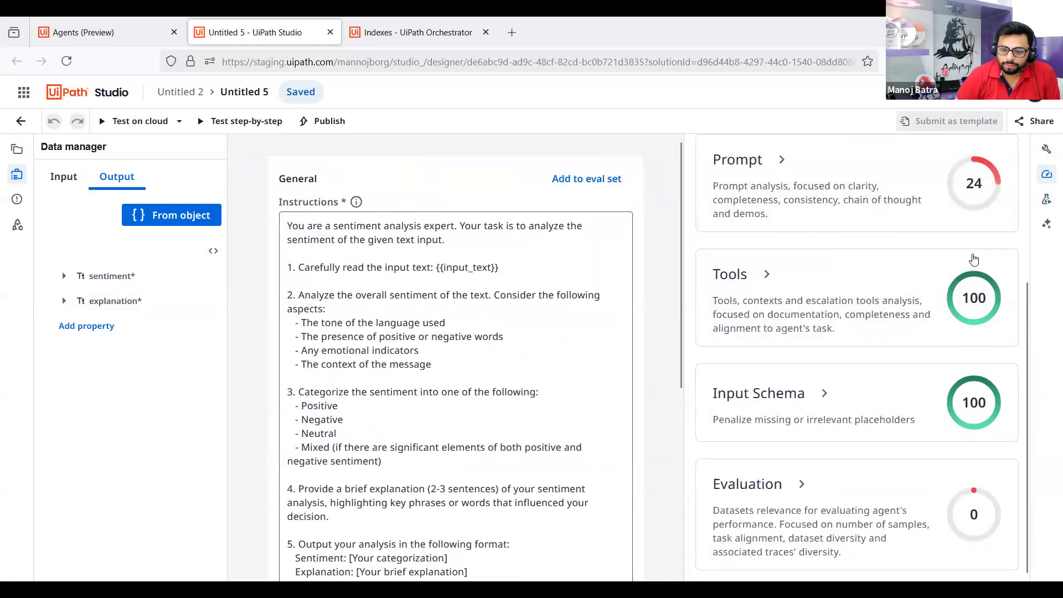
scroll(972, 263, up, 3)
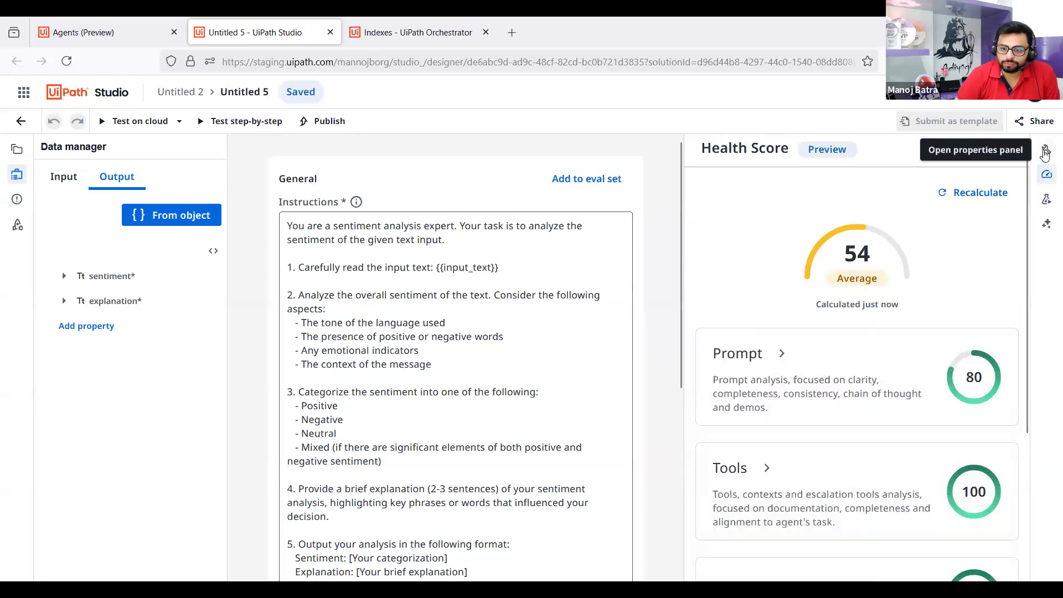
Inspect the current run's response data in the agent's properties, including its status, sentiment and explanation
click(1045, 150)
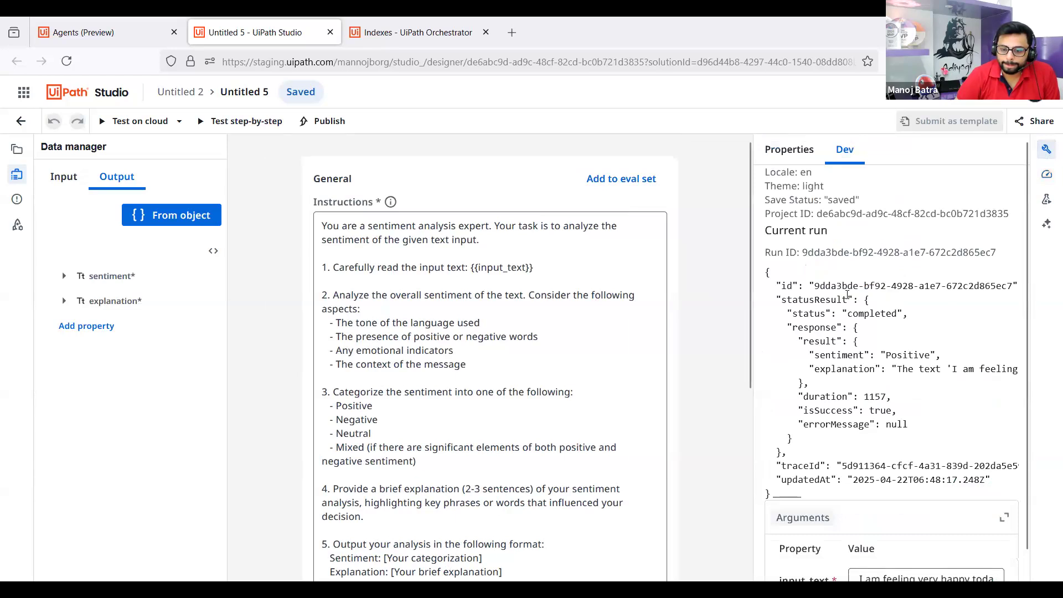
scroll(847, 294, down, 1)
scroll(847, 294, up, 1)
scroll(848, 294, down, 1)
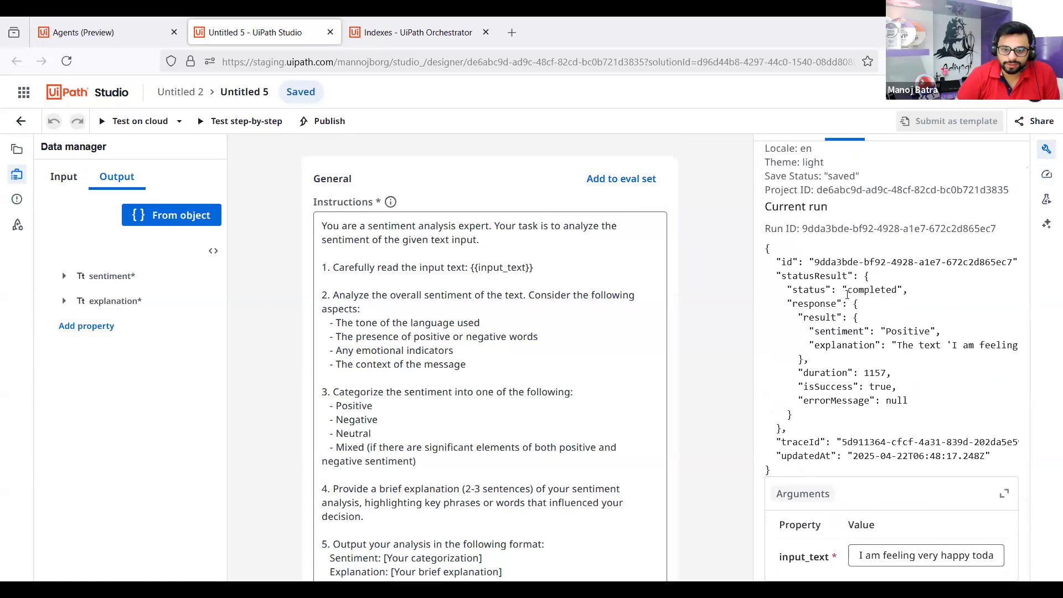
scroll(848, 294, up, 1)
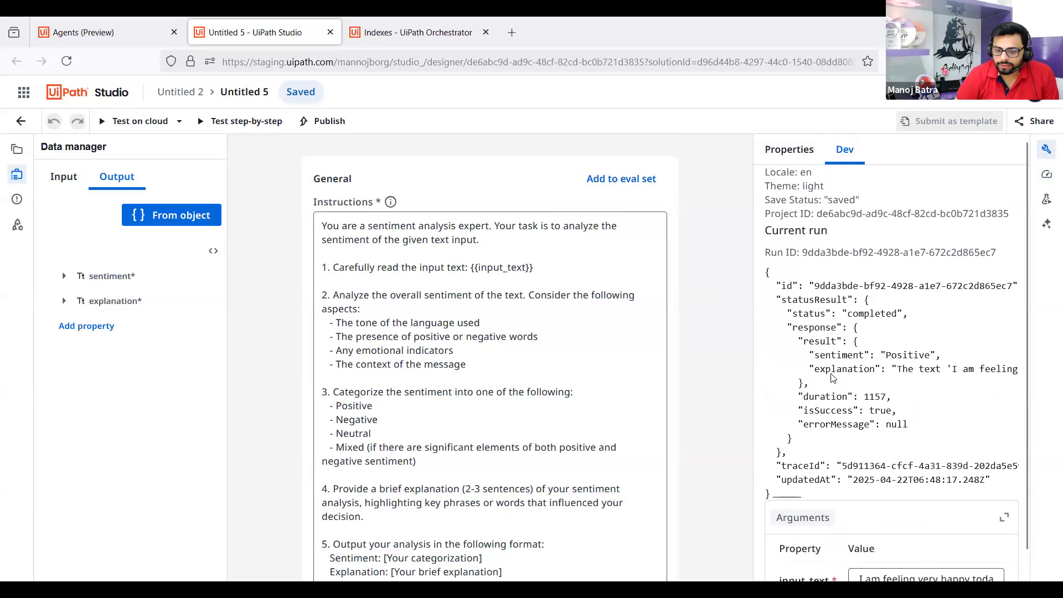
drag(932, 357, 1019, 370)
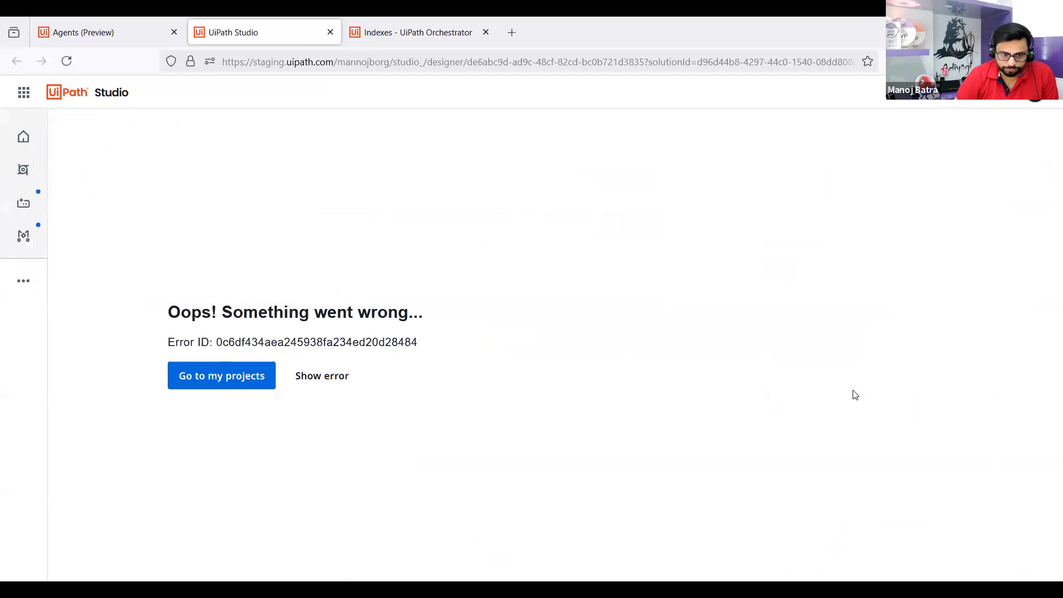
Leave the error page for the projects workspace and go to the Agents overview
click(234, 388)
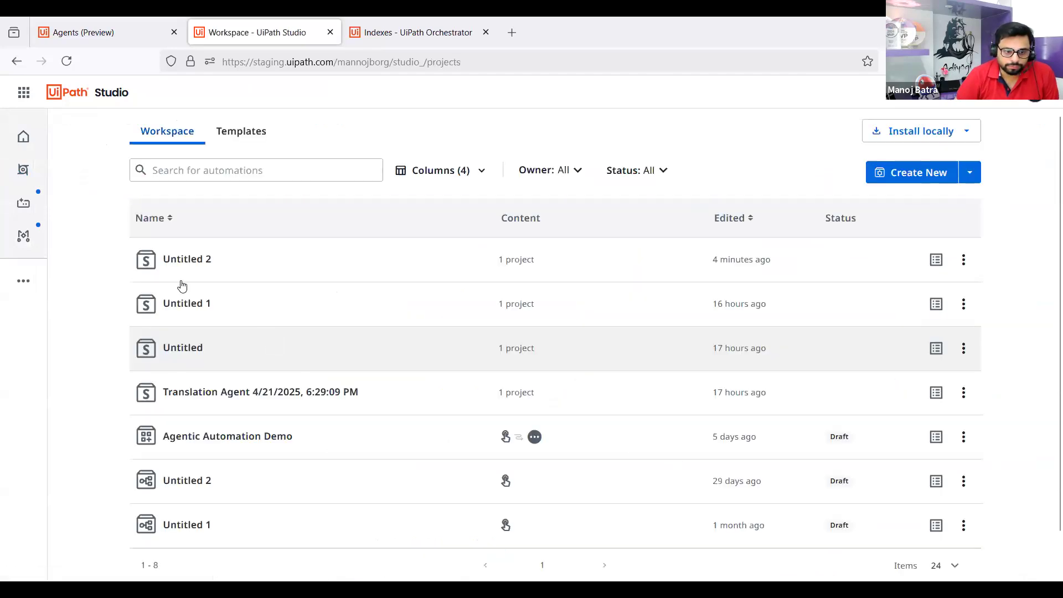
click(23, 204)
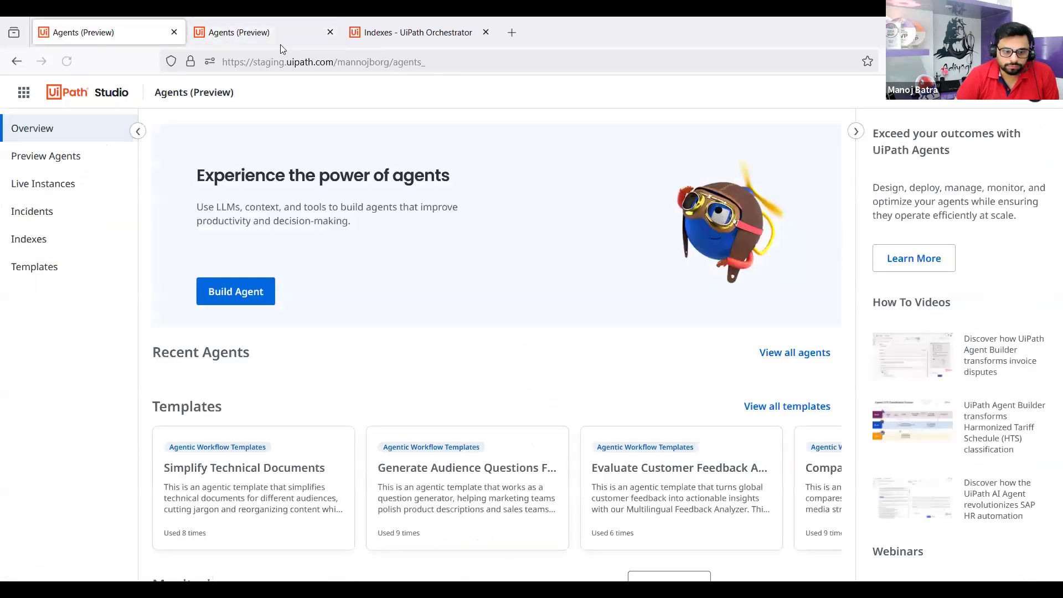
click(269, 35)
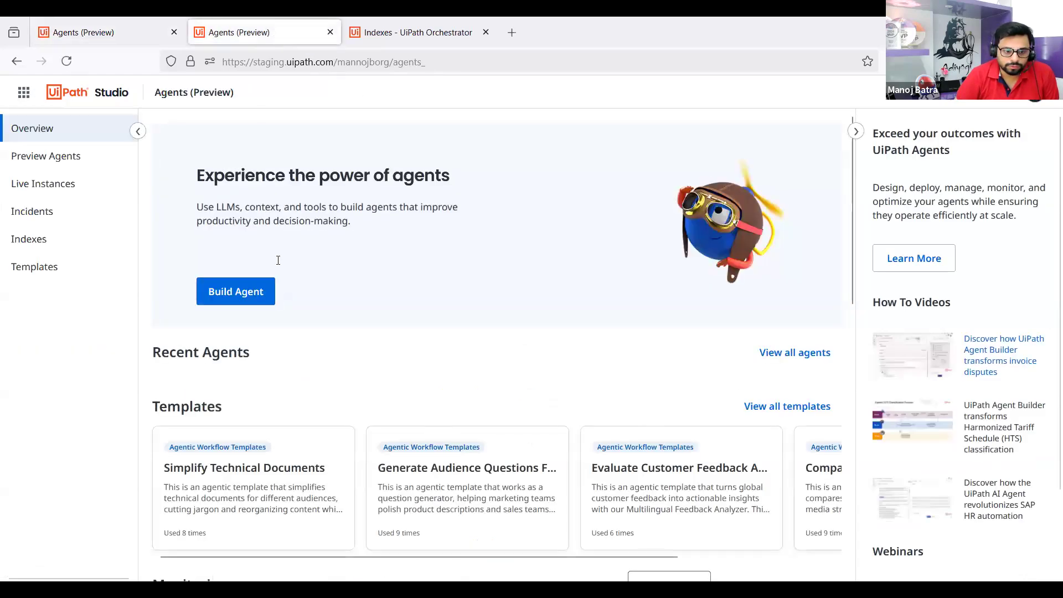
Check the reloaded list of preview agents and return to the Agents home page
click(54, 160)
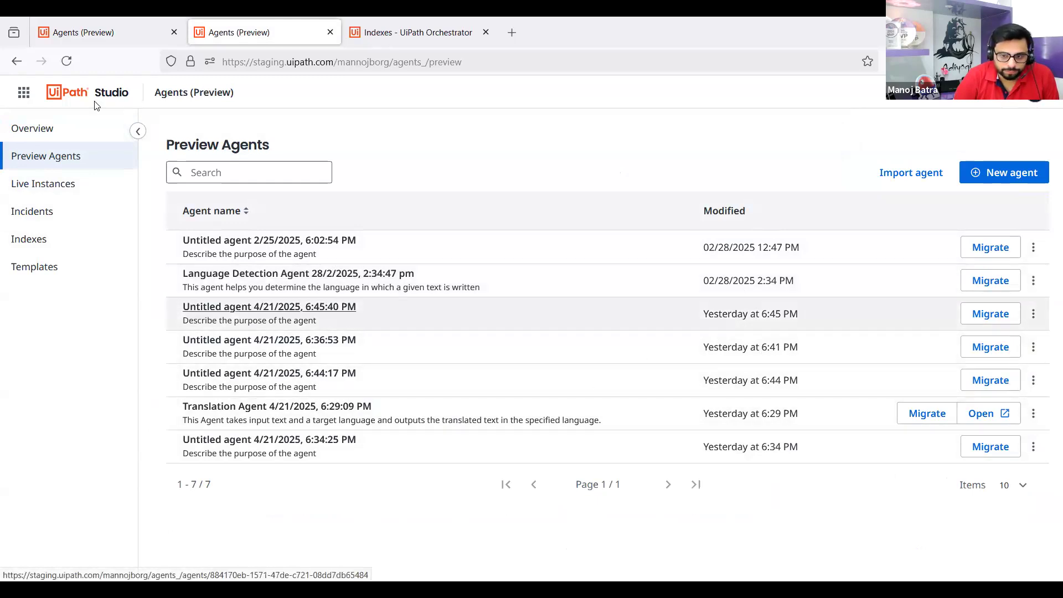
click(67, 62)
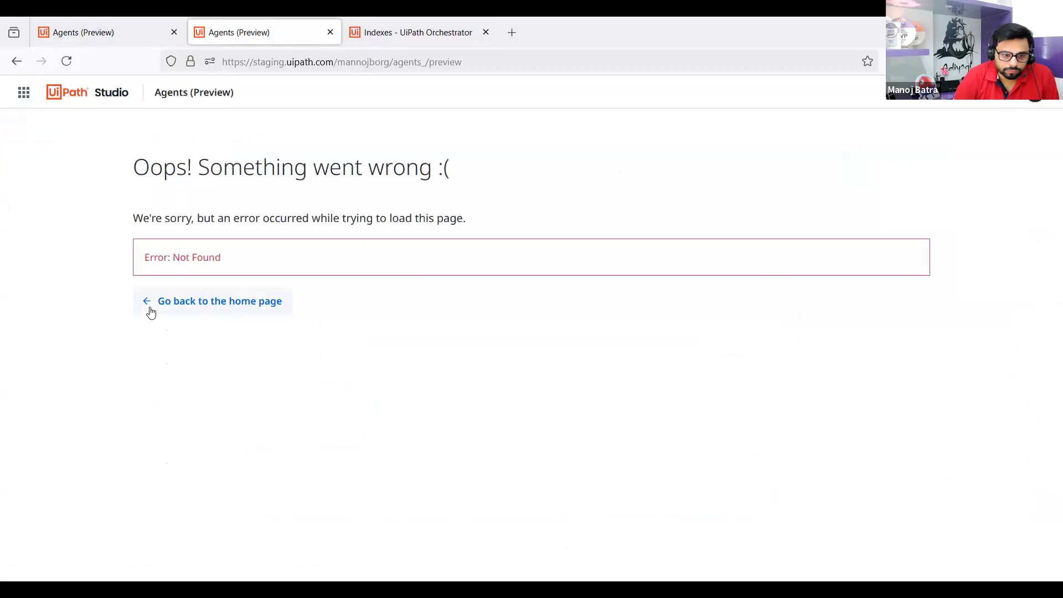
click(180, 303)
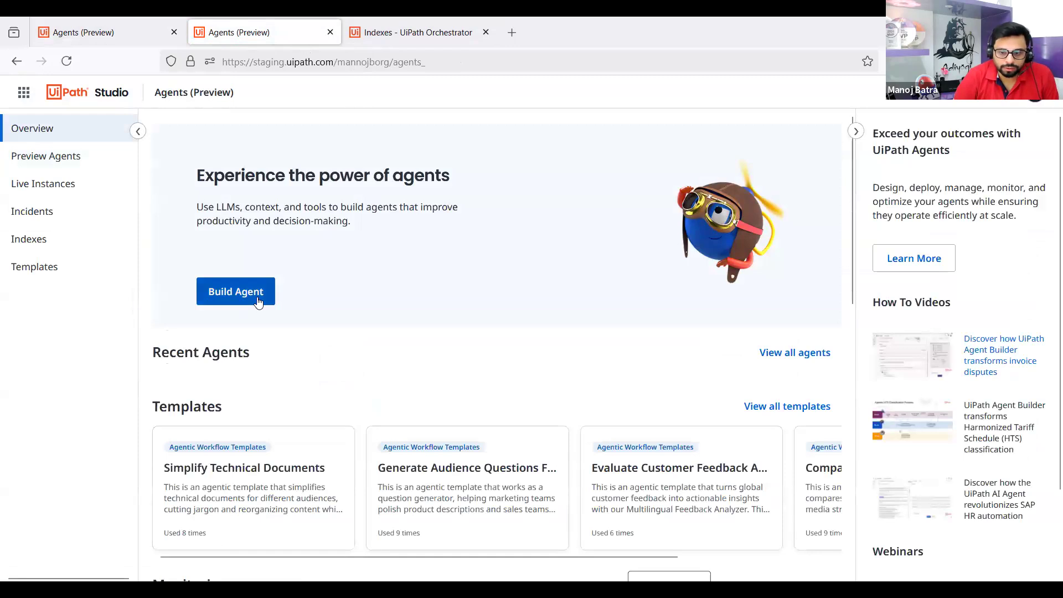
Start building a new agent in Studio and close the Orchestrator Indexes page
click(258, 302)
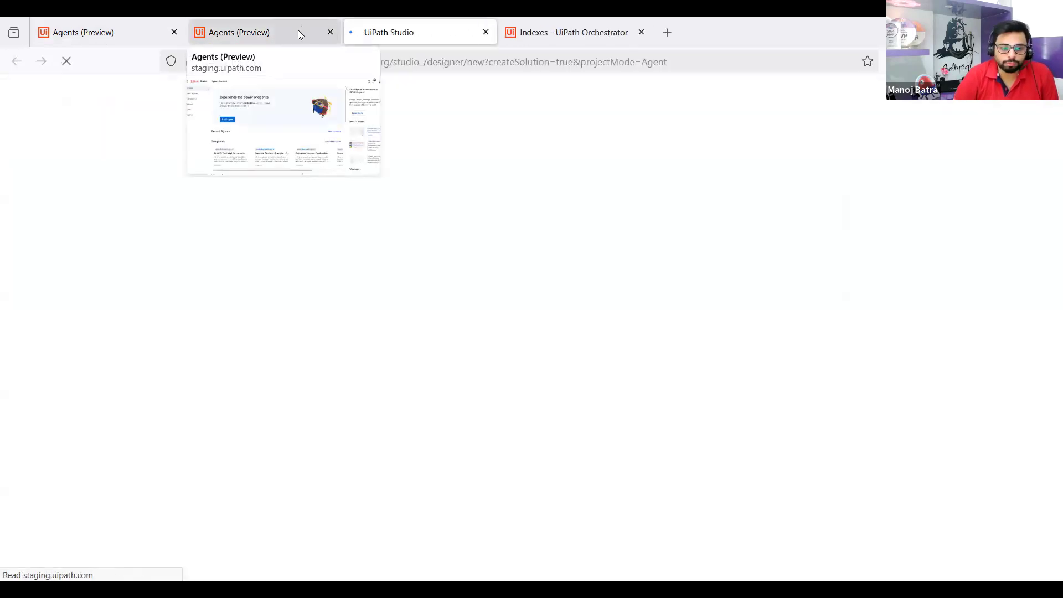
click(620, 33)
click(641, 32)
click(260, 38)
click(403, 33)
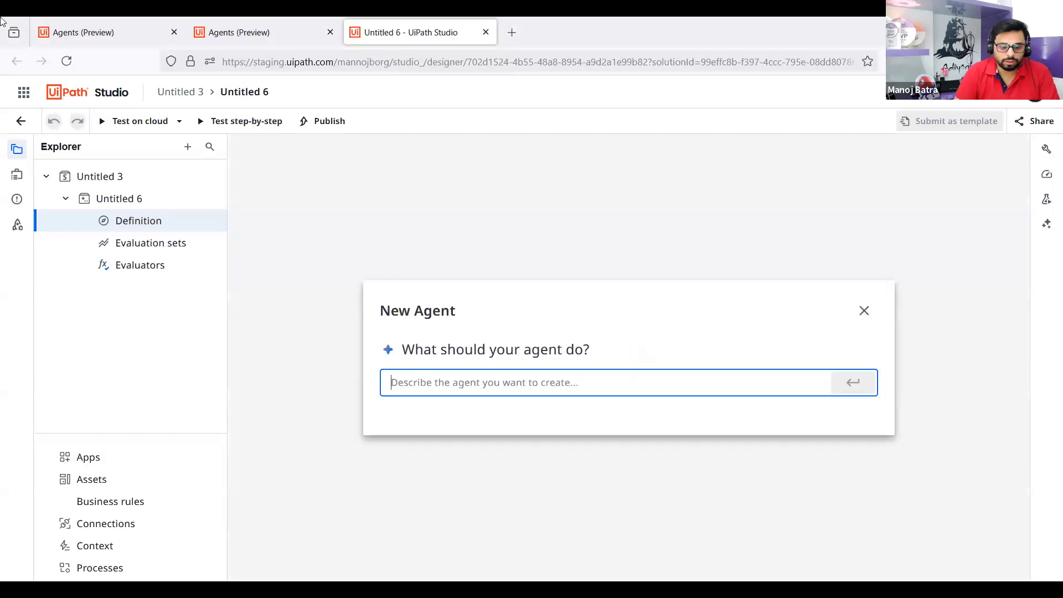
Submit the new agent's description as "I want to get the sentiment of the text which I will pass as the input parameter"
text(I wan)
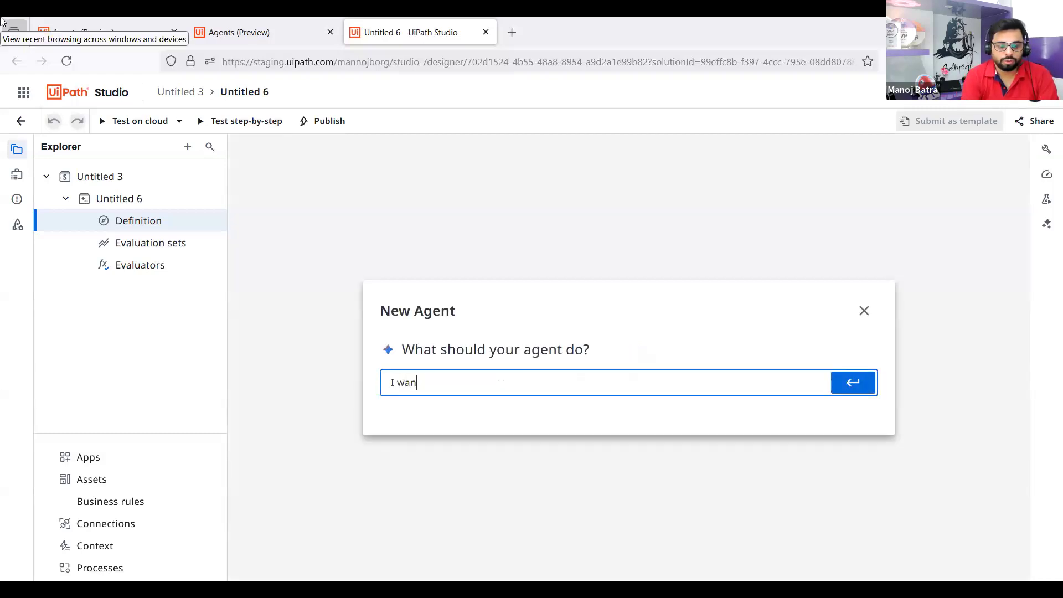
text(t to get the sentimat)
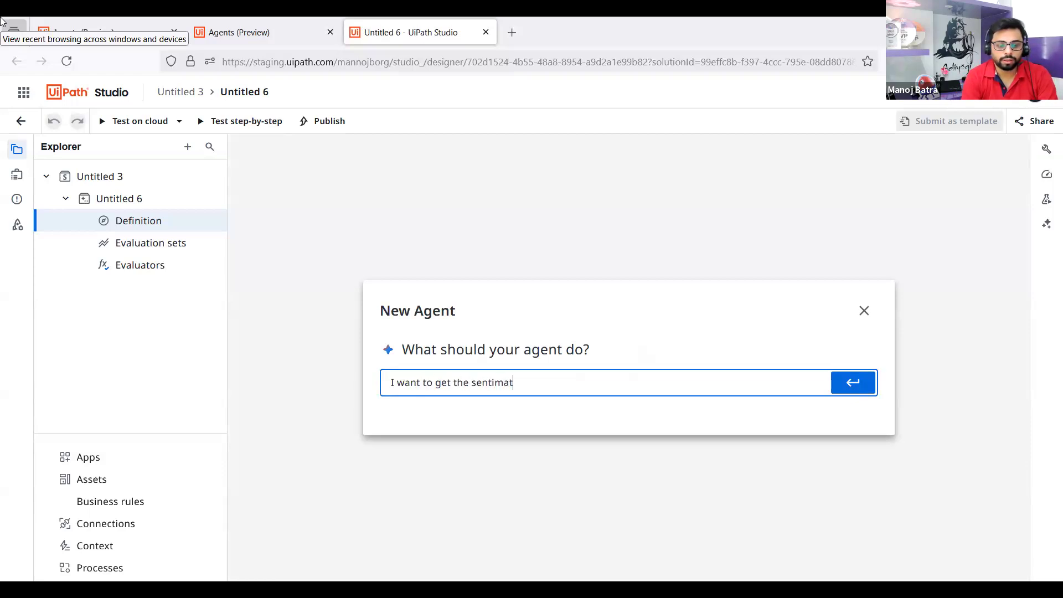
text(ent of the ex)
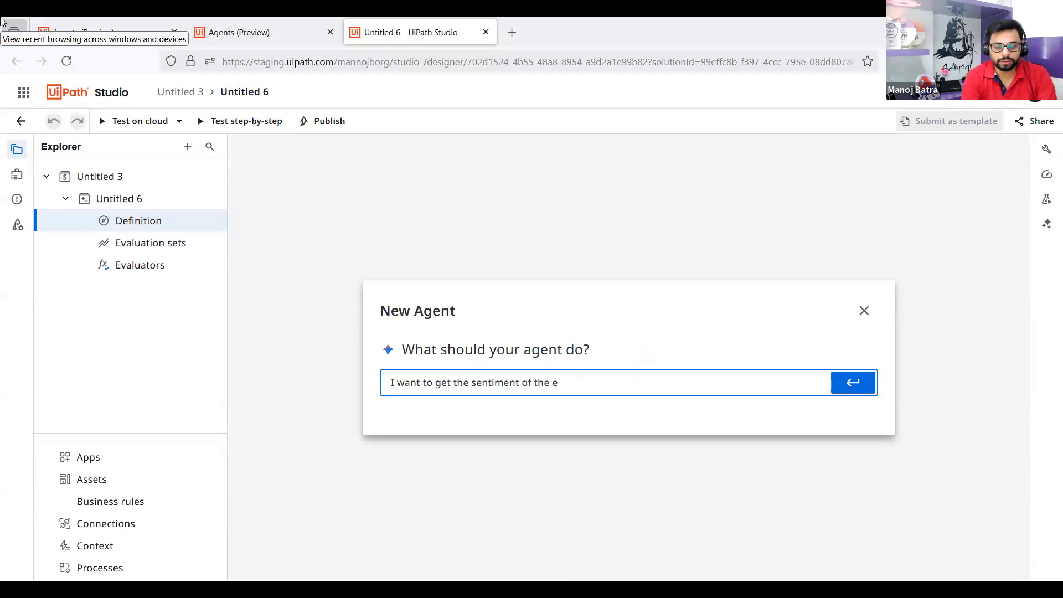
key(BackSpace)
key(BackSpace)
text(text whic)
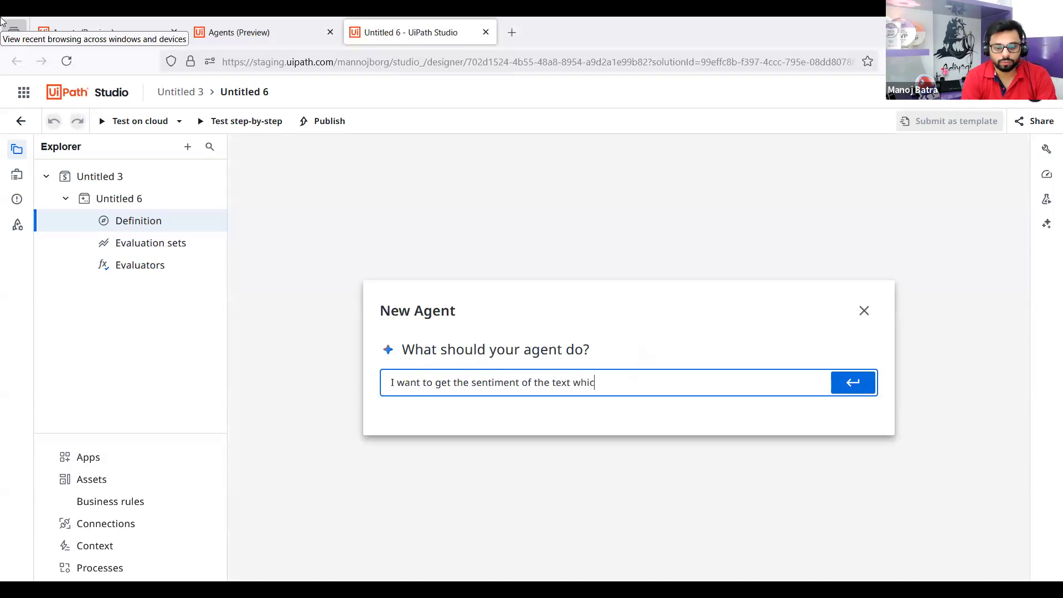
text(h I will pass as ithe input paramter)
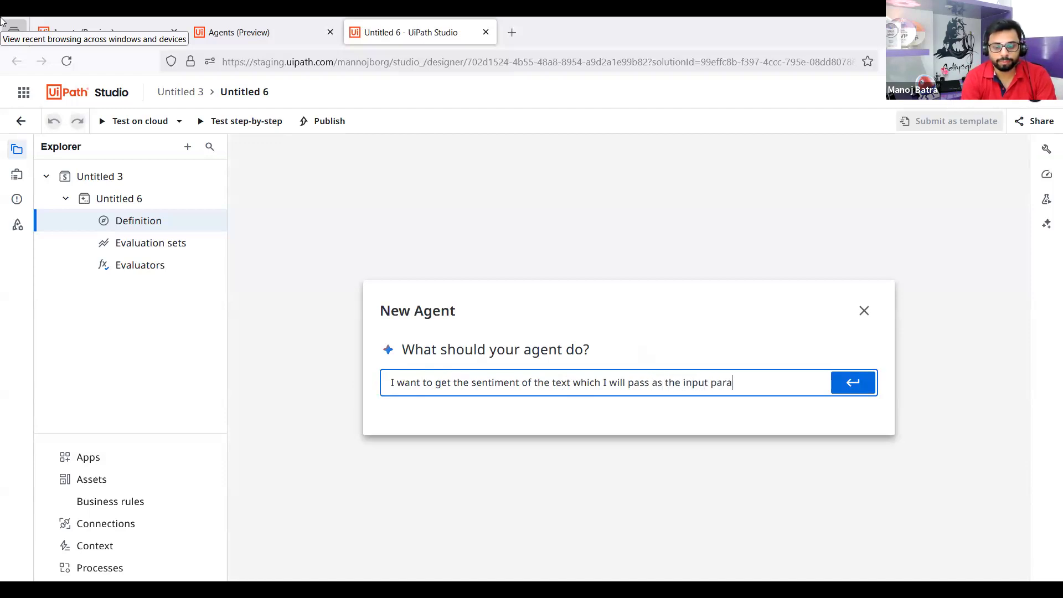
key(BackSpace)
key(BackSpace)
key(BackSpace)
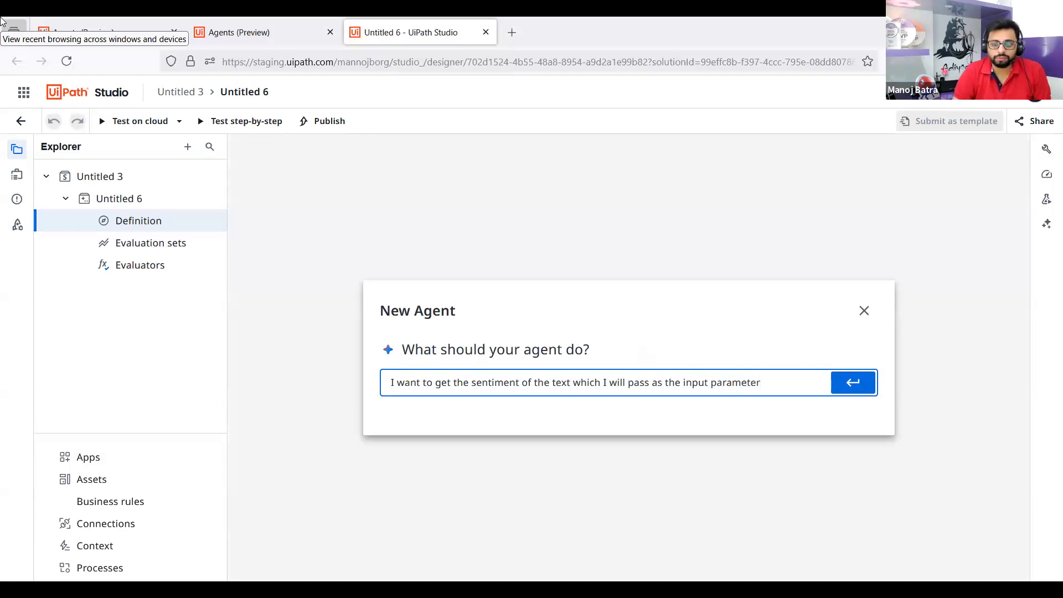
click(857, 386)
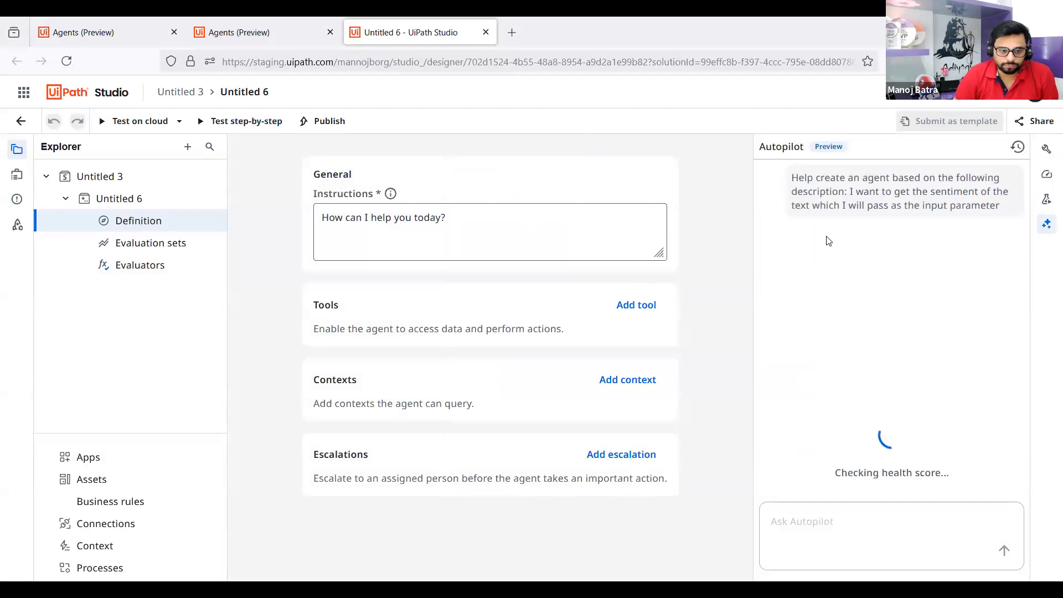
View the Marketplace templates and the preview agents list, and return to the new agent's project
click(83, 32)
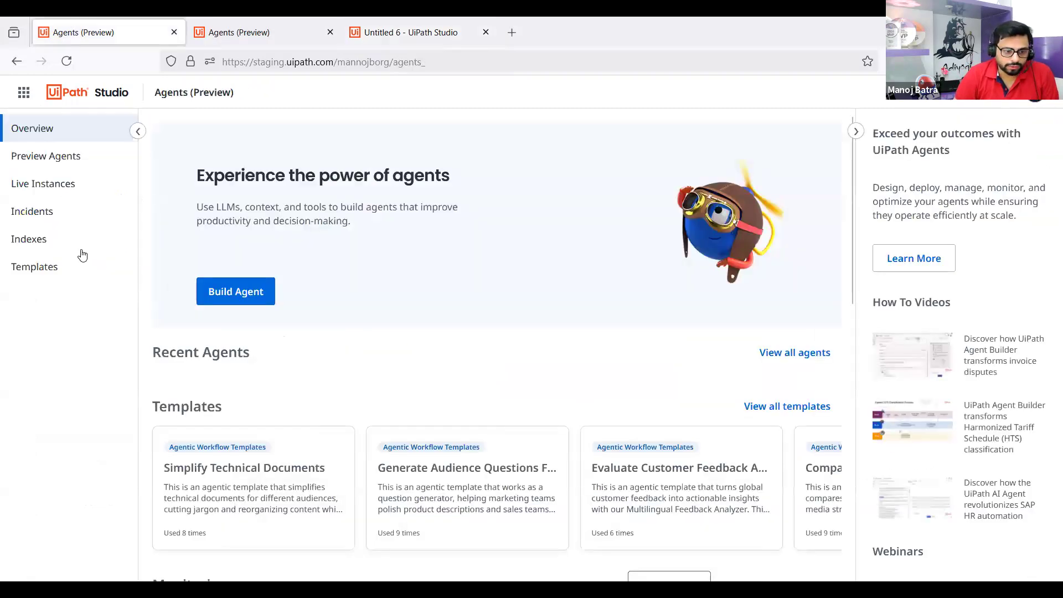
click(35, 267)
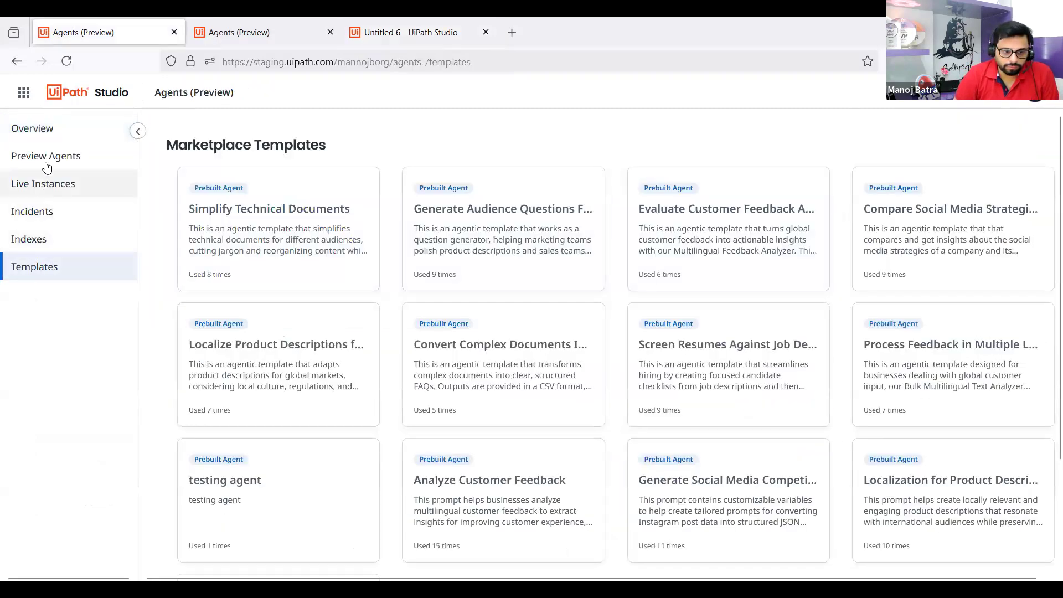
click(47, 158)
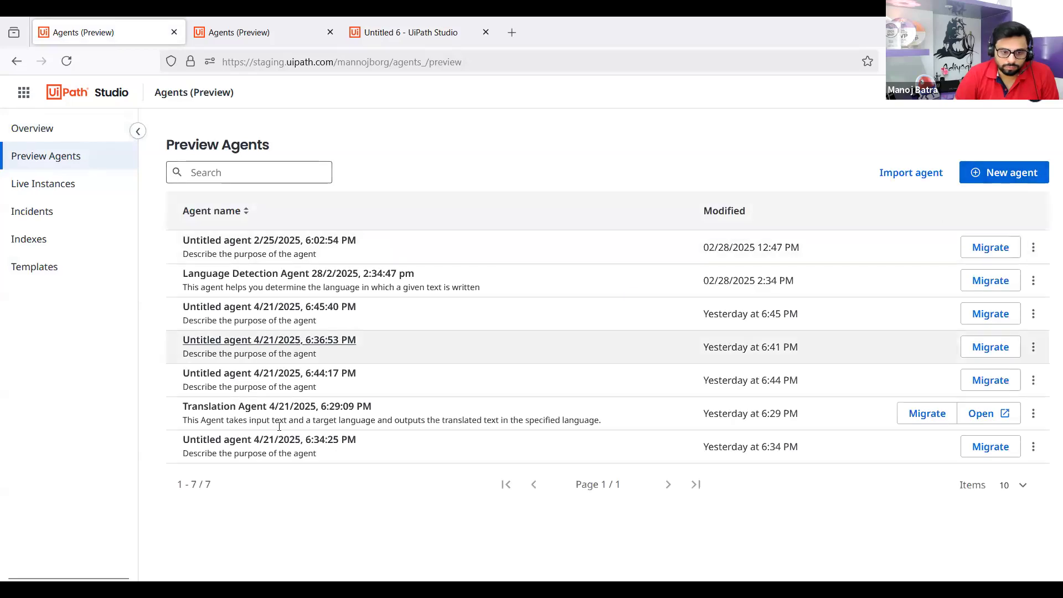
click(407, 42)
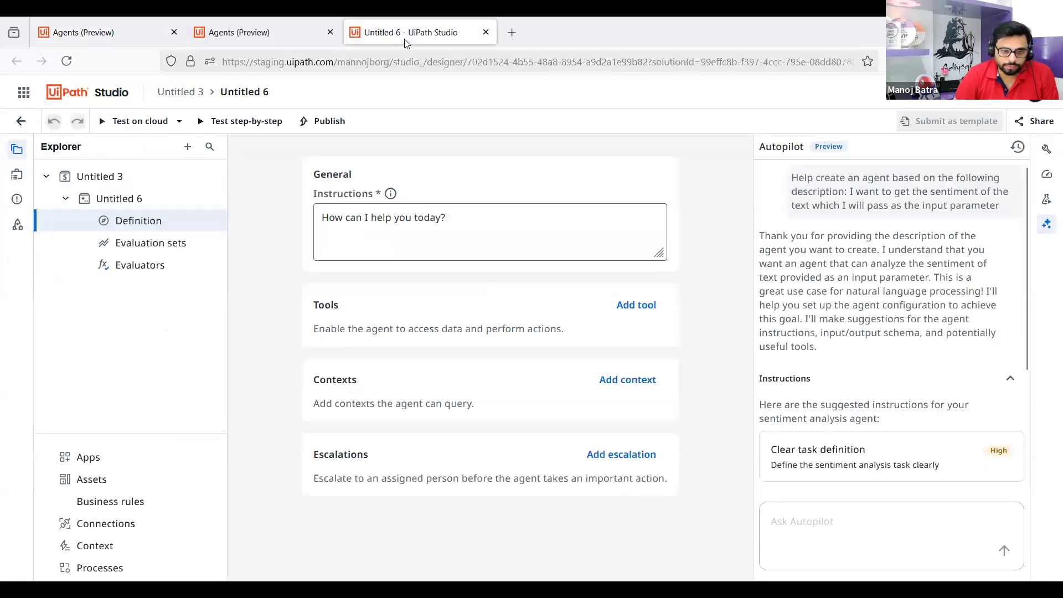
Review Autopilot's suggested instructions for the sentiment analysis agent and accept them
scroll(871, 387, down, 3)
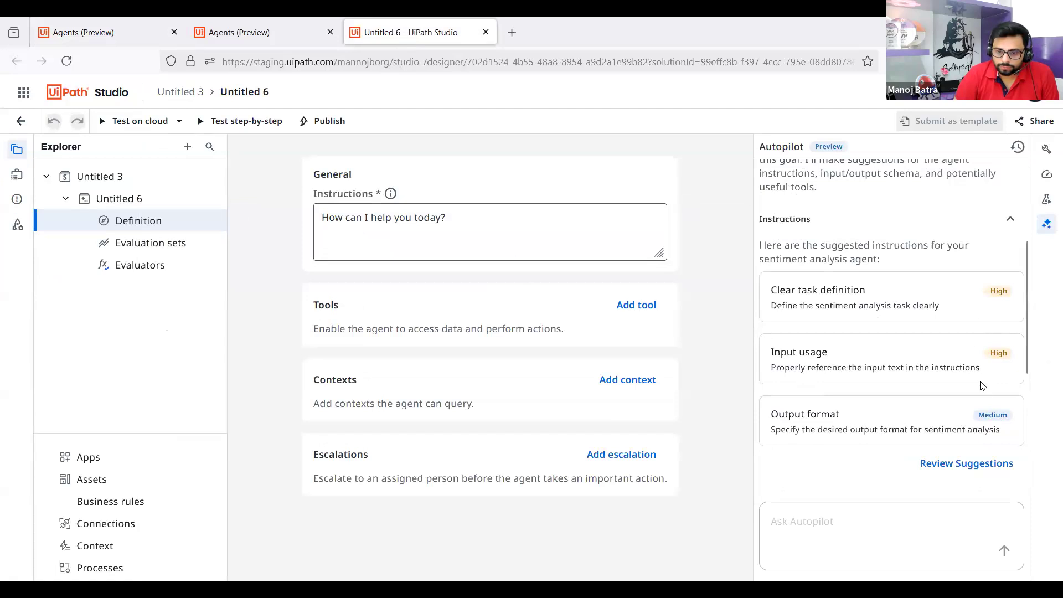
scroll(975, 366, down, 3)
scroll(963, 310, up, 3)
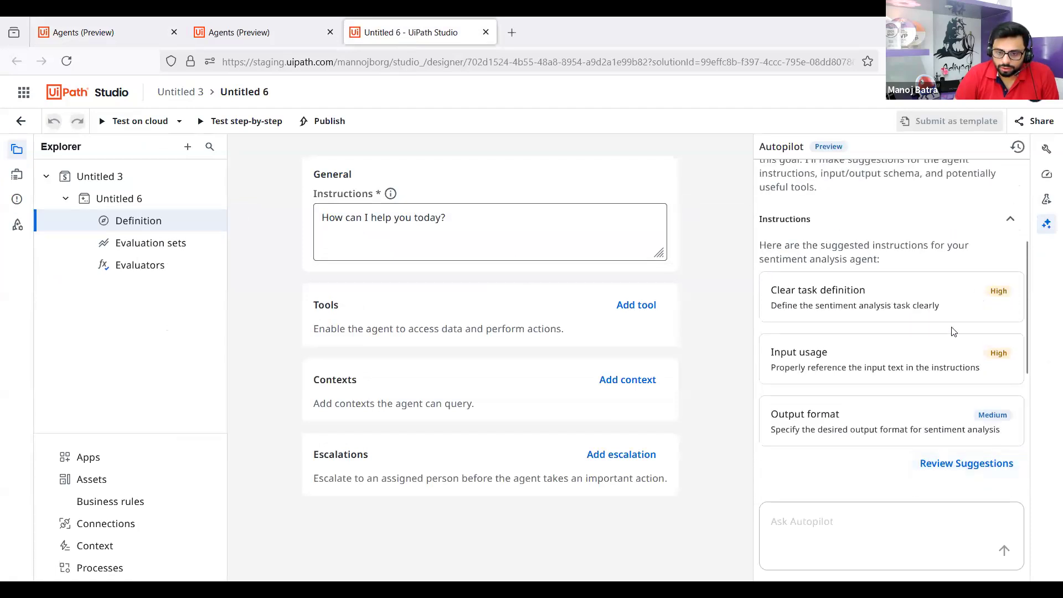
scroll(921, 317, up, 3)
scroll(945, 437, down, 3)
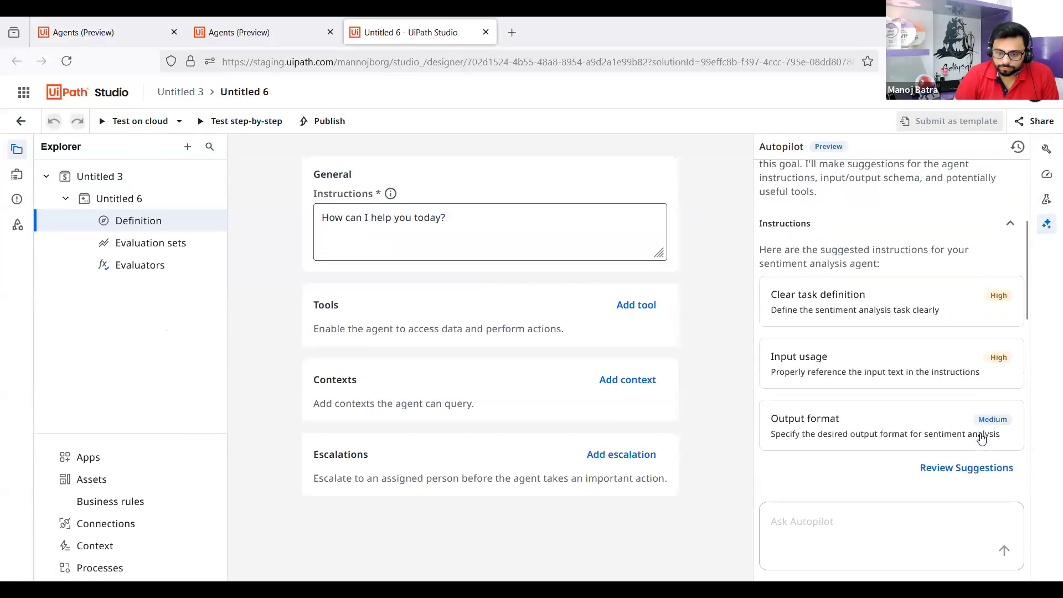
click(980, 441)
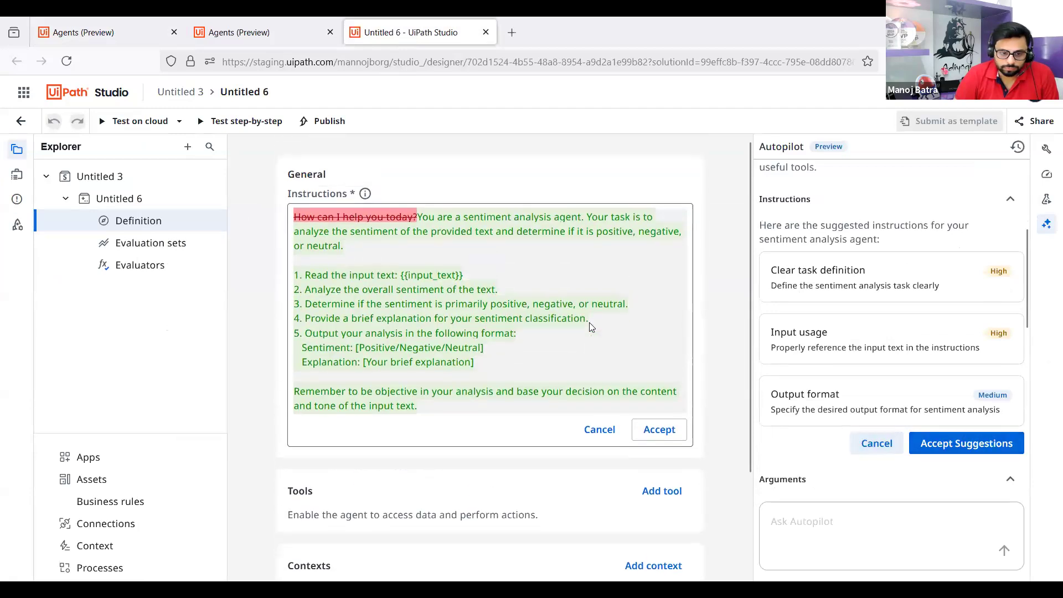
click(658, 430)
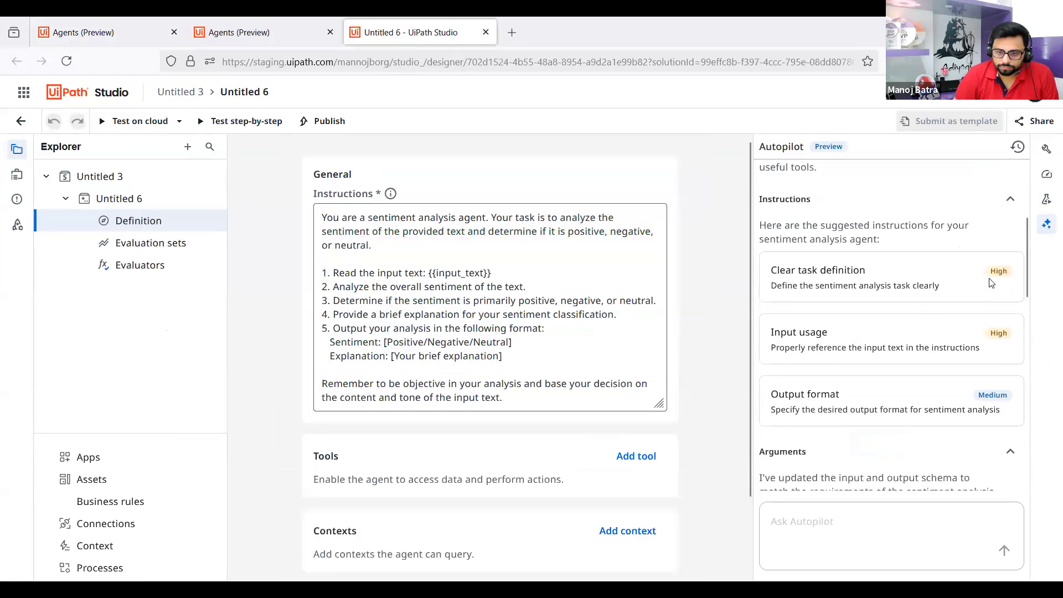
Accept Autopilot's suggested input and output schemas and display the agent's input arguments
scroll(941, 310, down, 5)
click(966, 379)
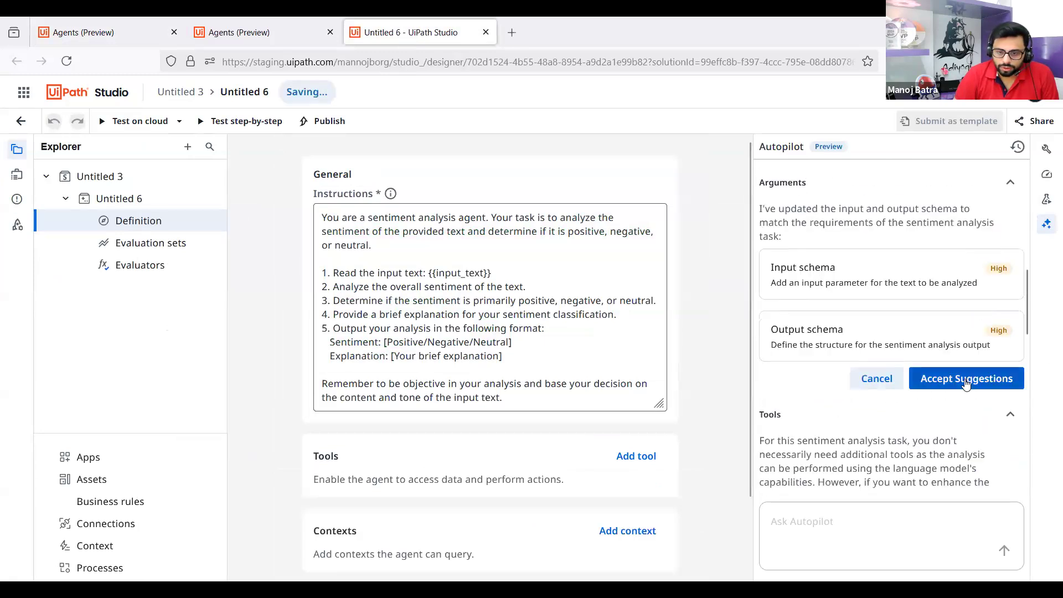
click(966, 380)
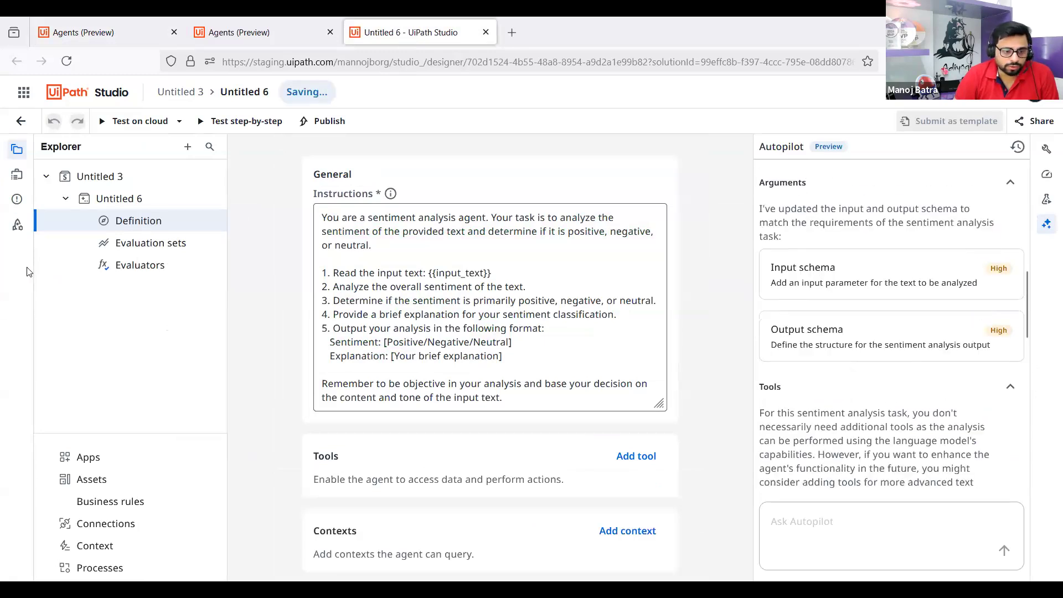
click(17, 175)
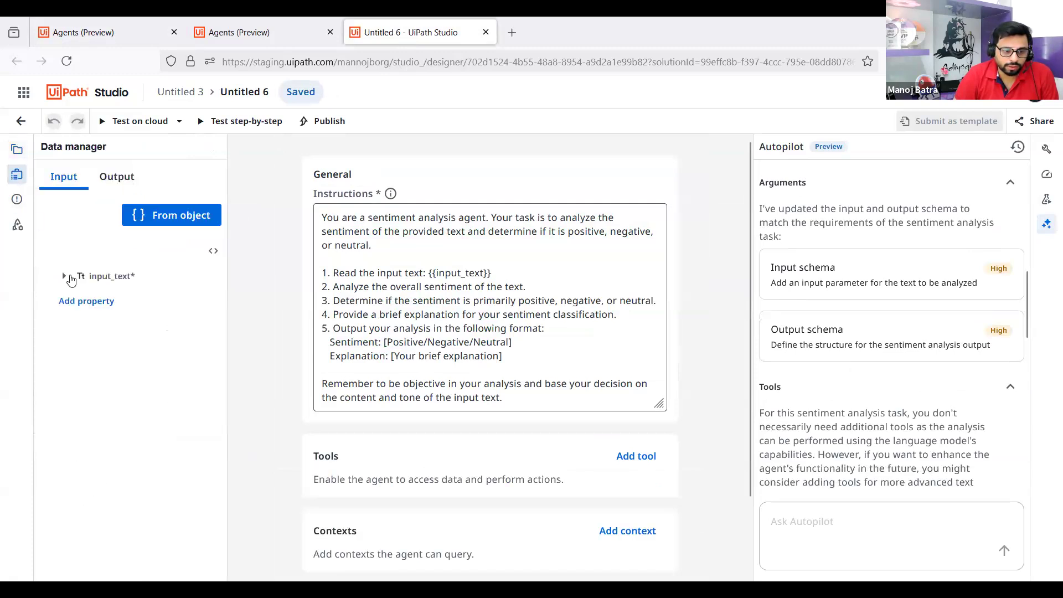
Review the agent's output and input arguments, its properties and its health score
click(116, 176)
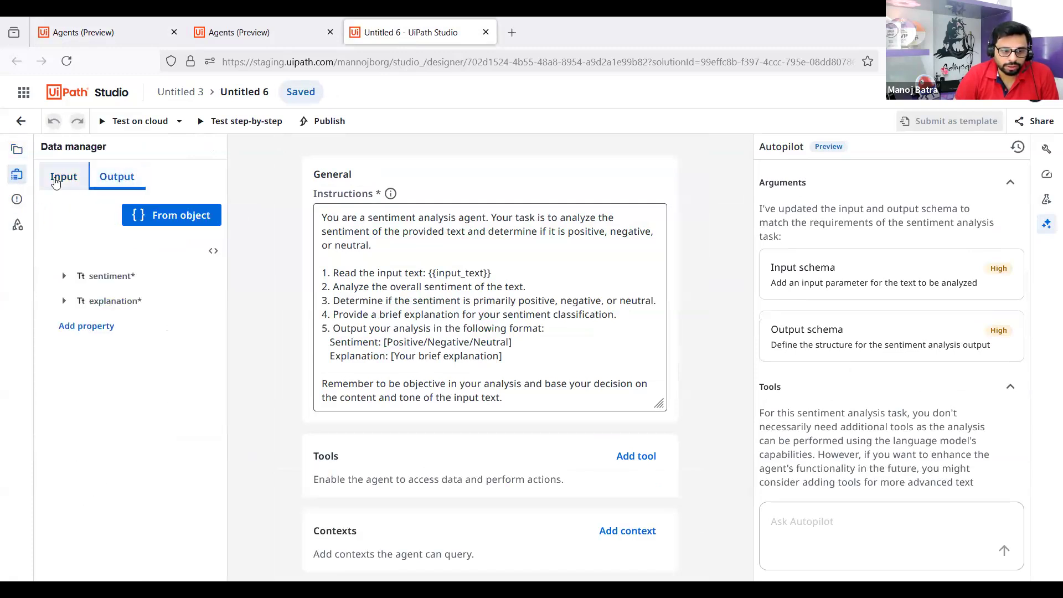
click(55, 178)
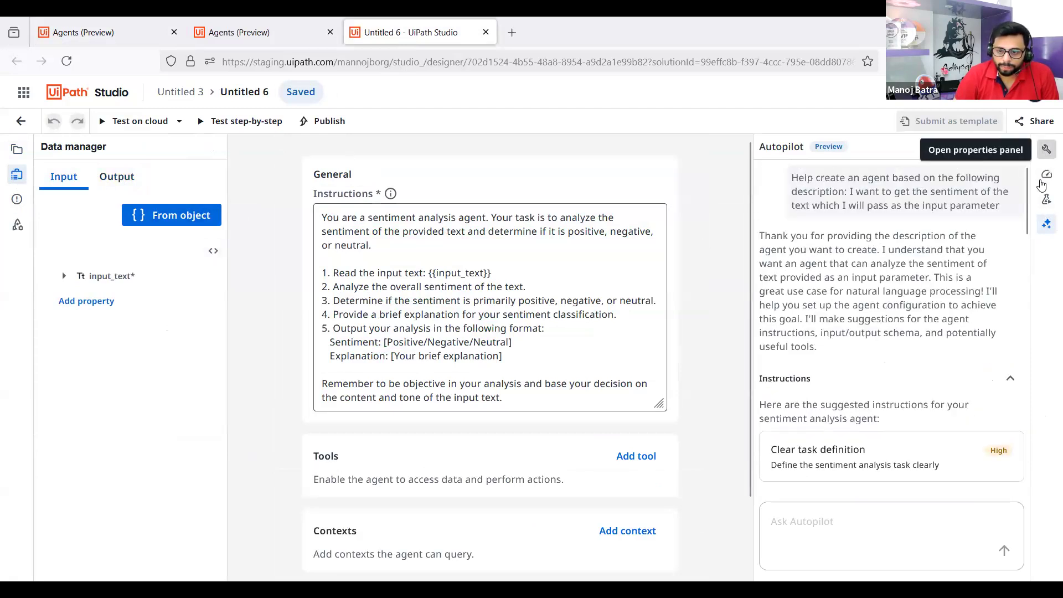
click(1046, 149)
click(1046, 174)
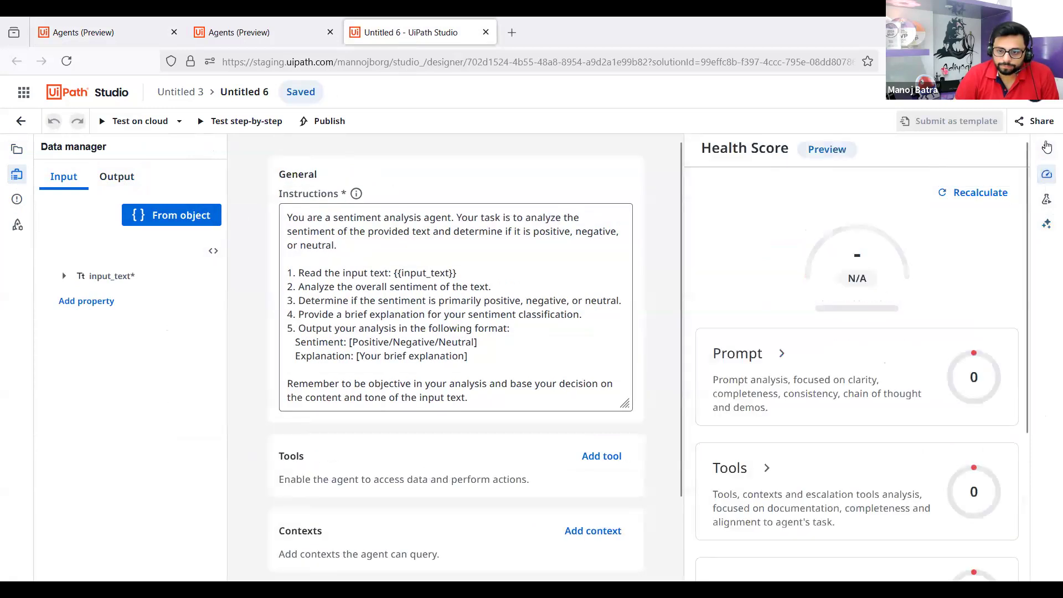
Set the run argument input_text to "I am feeling sad today" and test the agent step by step
click(1046, 149)
click(845, 150)
click(854, 320)
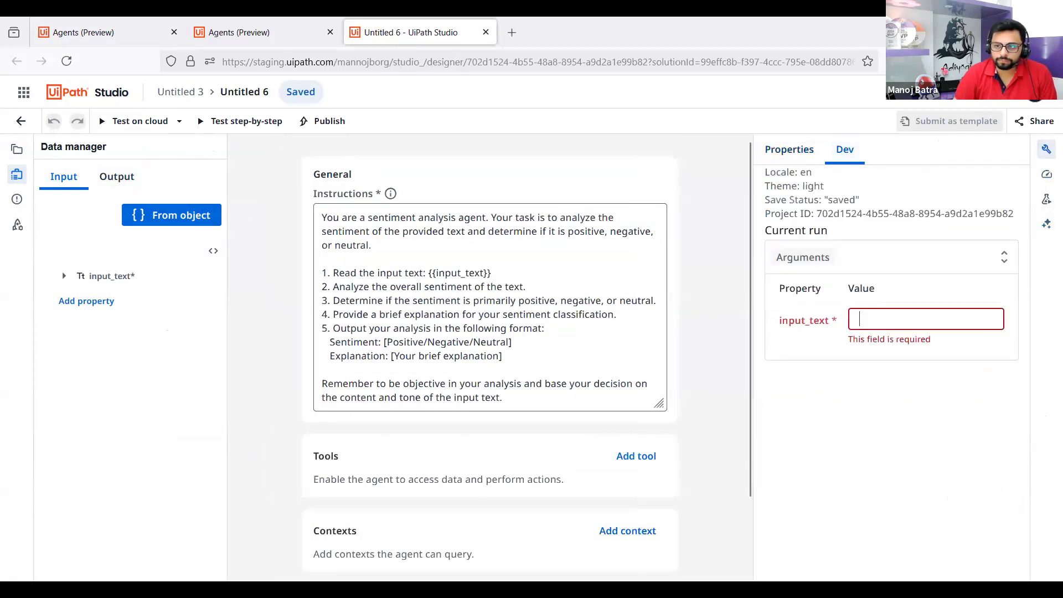
text(I am feeling sad today)
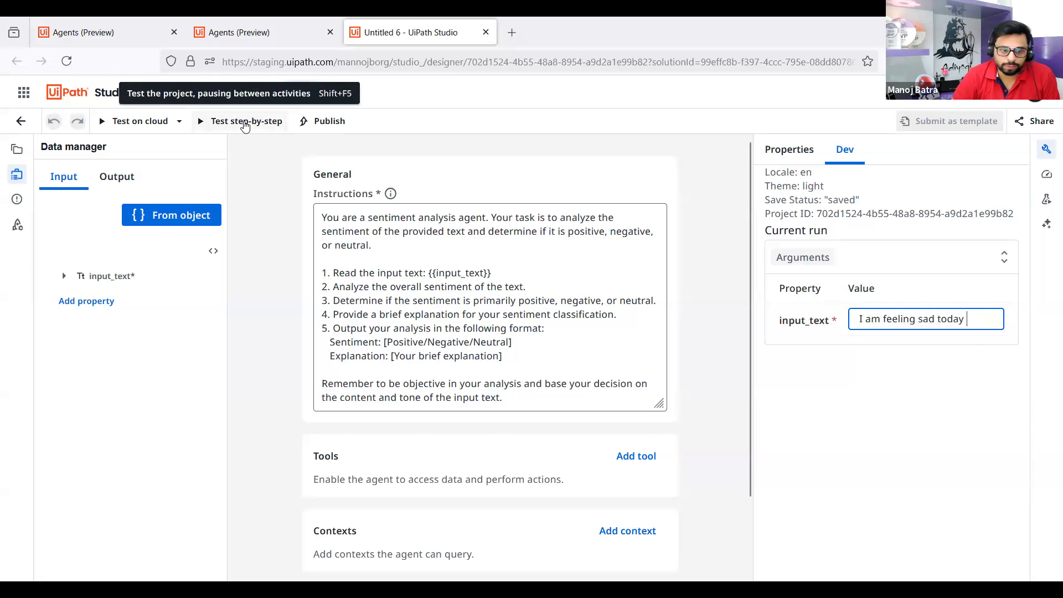
click(245, 122)
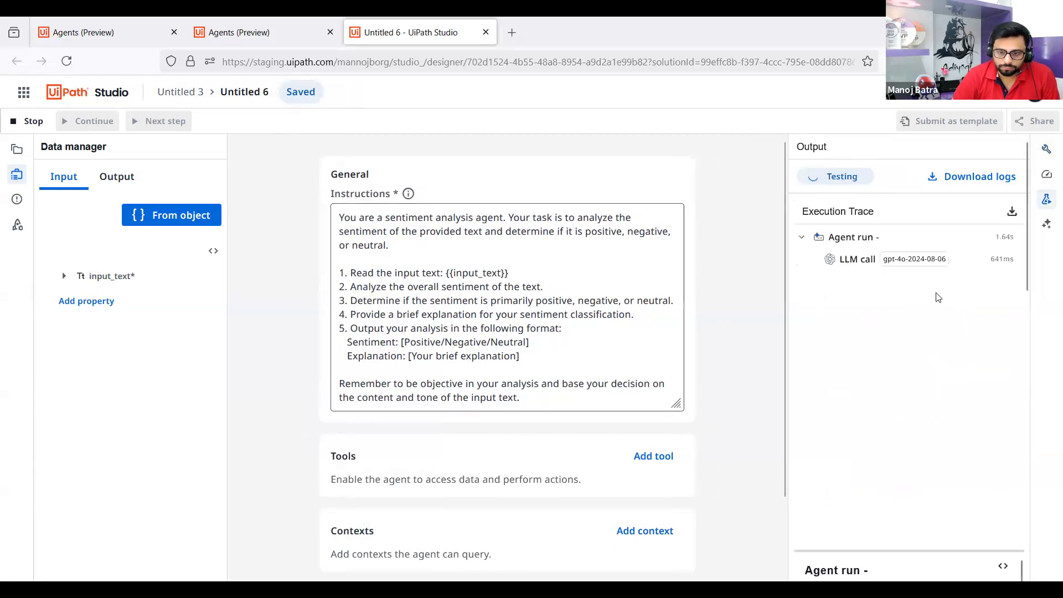
Examine the execution trace's agent run details and the LLM call's sentiment arguments and other attributes
scroll(868, 330, down, 5)
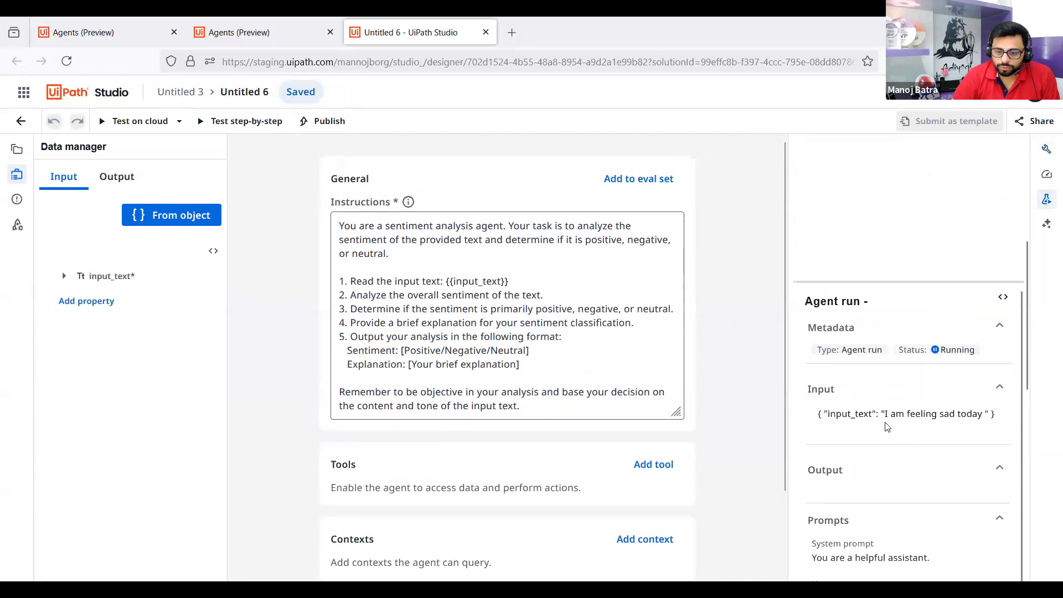
scroll(880, 454, down, 3)
scroll(880, 451, up, 8)
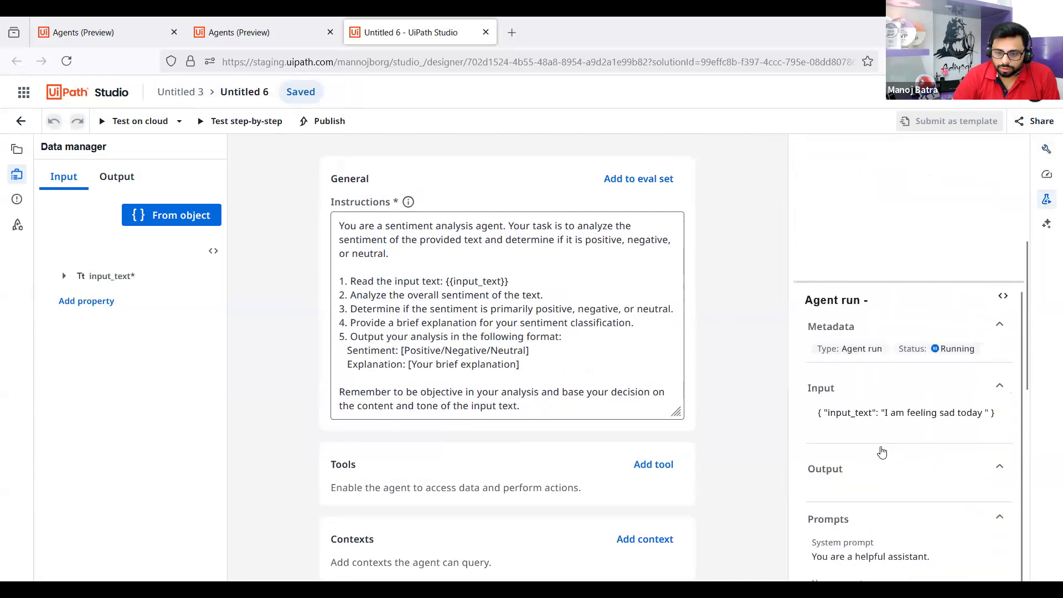
scroll(869, 441, down, 3)
scroll(872, 388, up, 5)
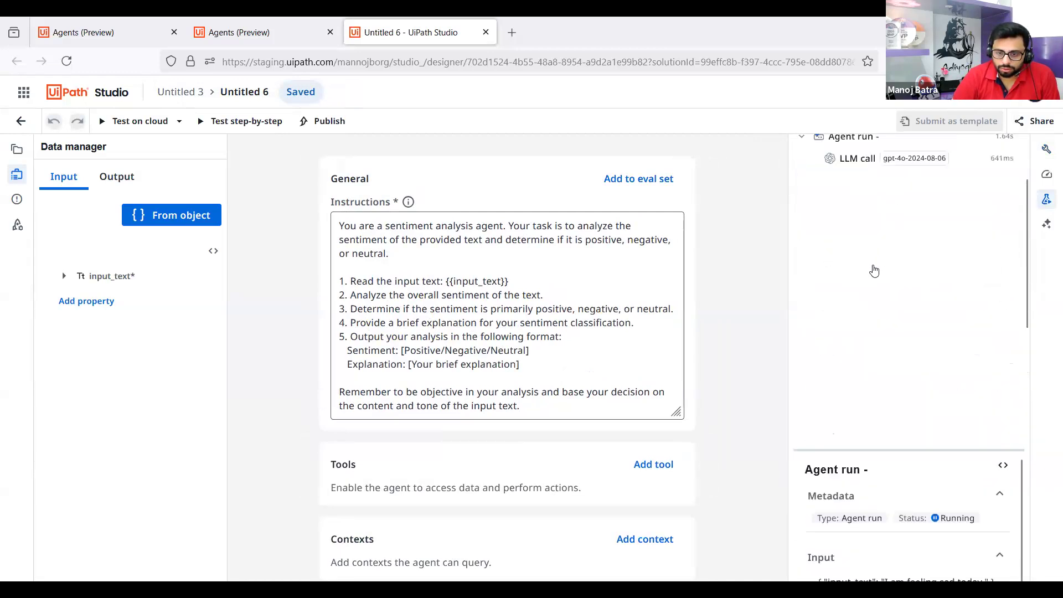
click(873, 262)
scroll(880, 387, down, 3)
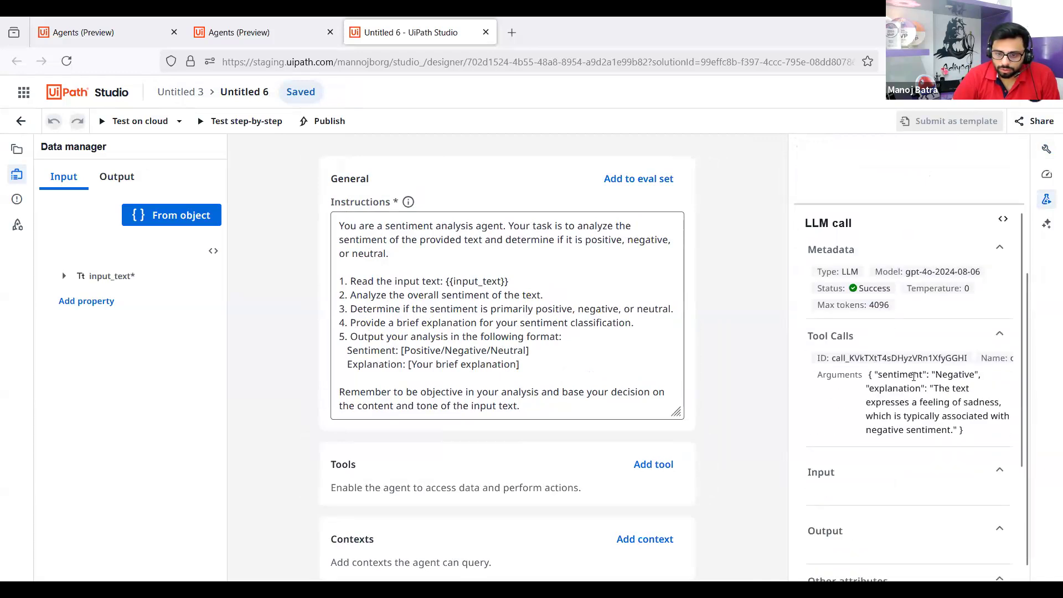
drag(876, 376, 972, 376)
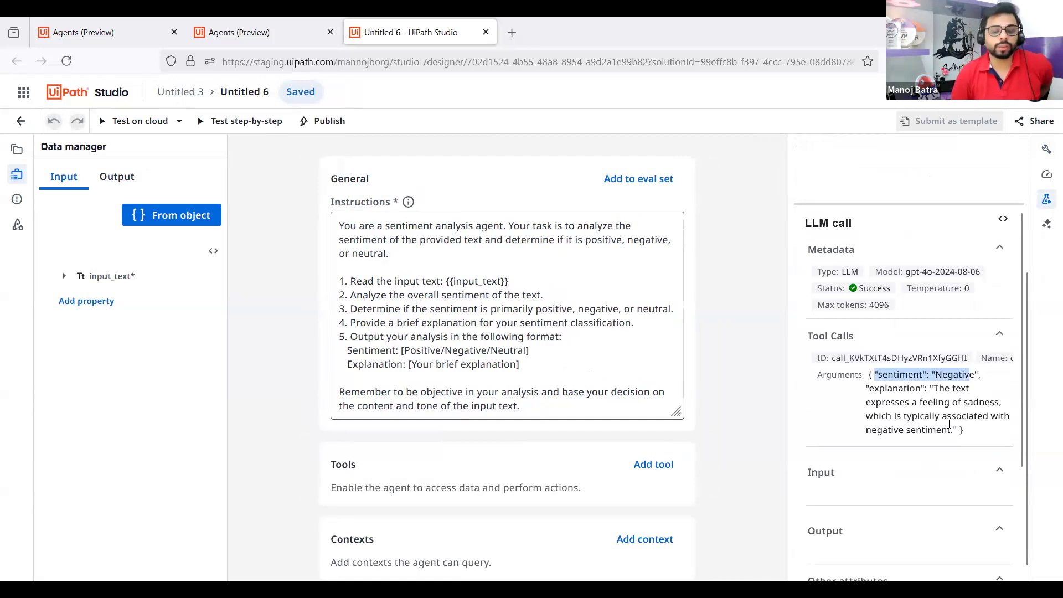
scroll(949, 426, down, 3)
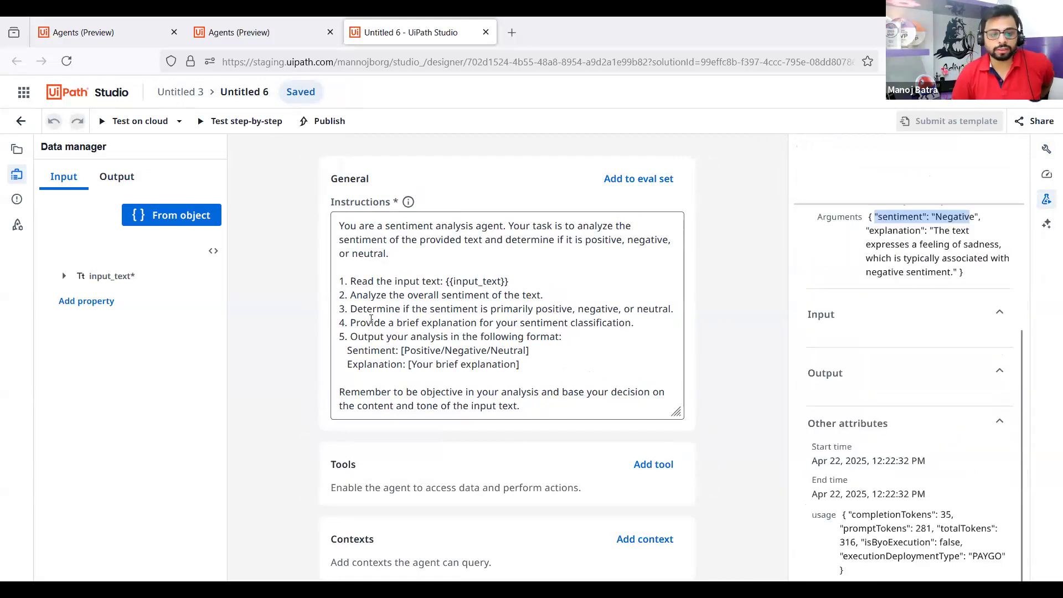
scroll(582, 320, down, 2)
scroll(583, 320, up, 2)
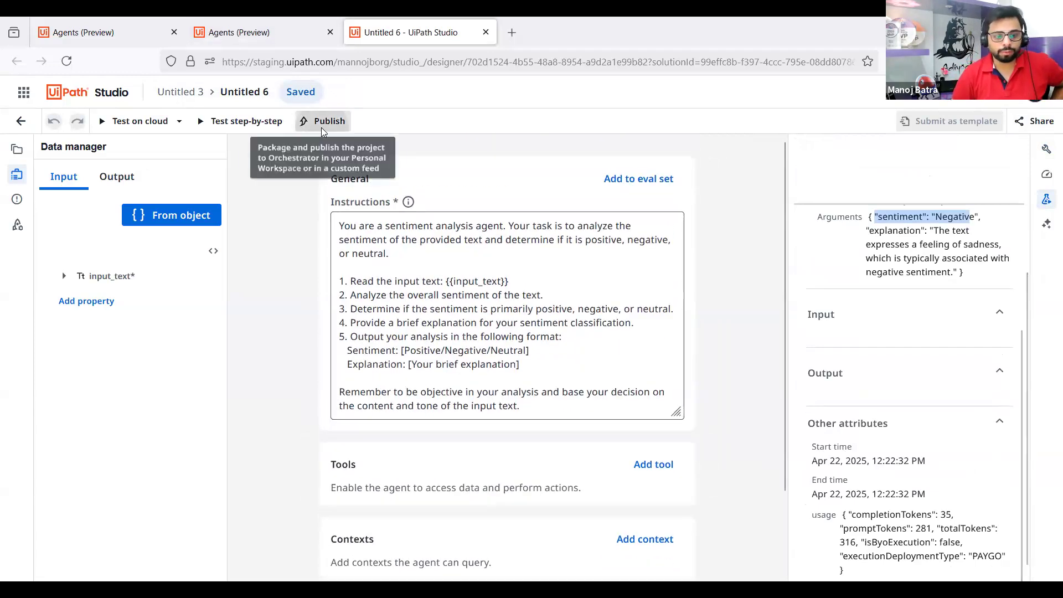
Publish the solution as version 1.0.0 to the personal workspace
click(324, 124)
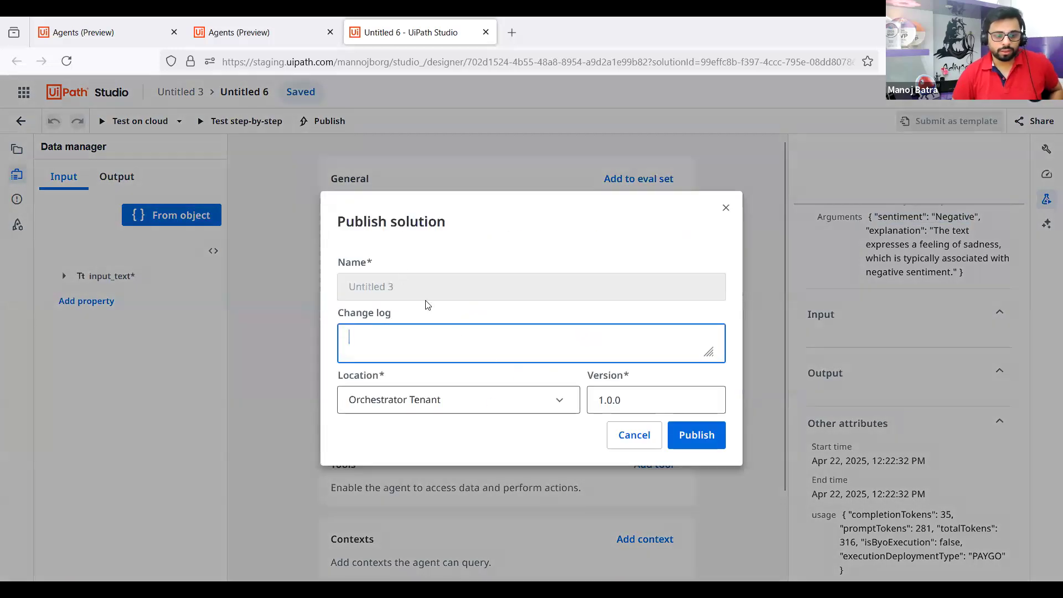
click(534, 409)
click(515, 453)
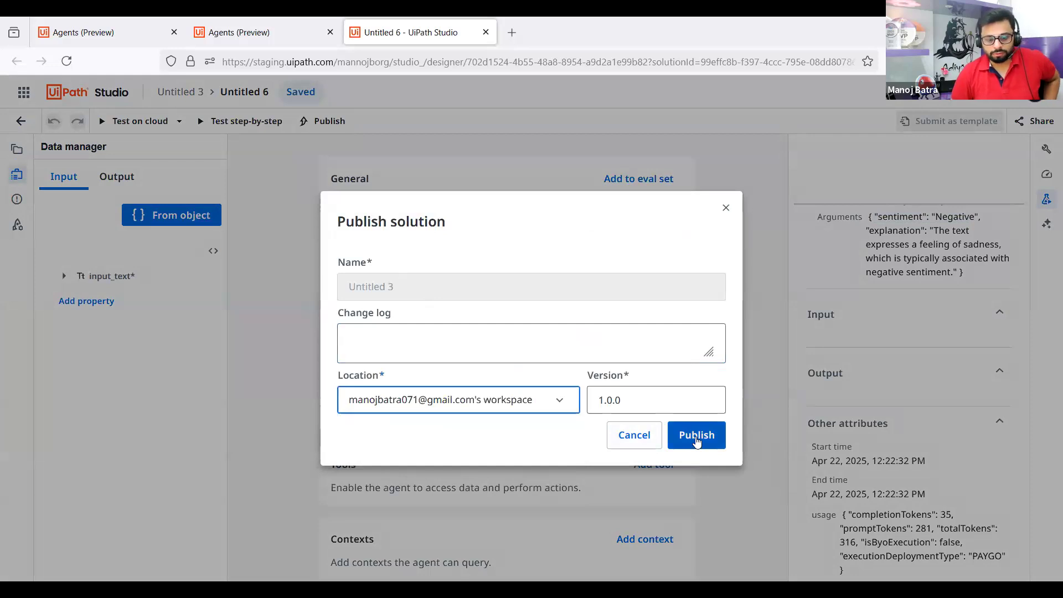
click(697, 436)
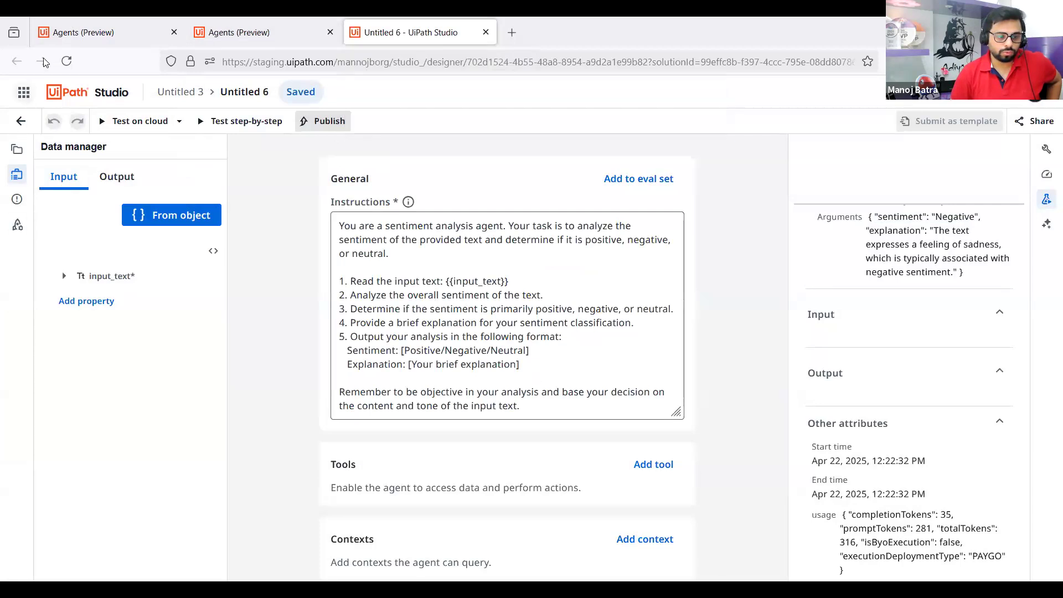
Switch to Orchestrator and display the automation processes in My Workspace
click(109, 33)
click(23, 93)
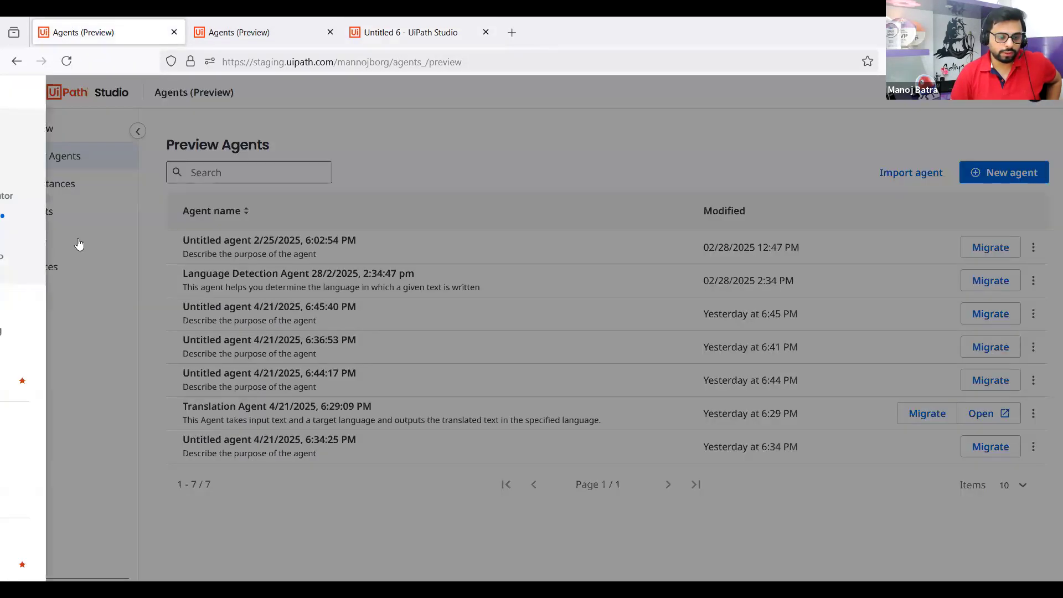
click(141, 186)
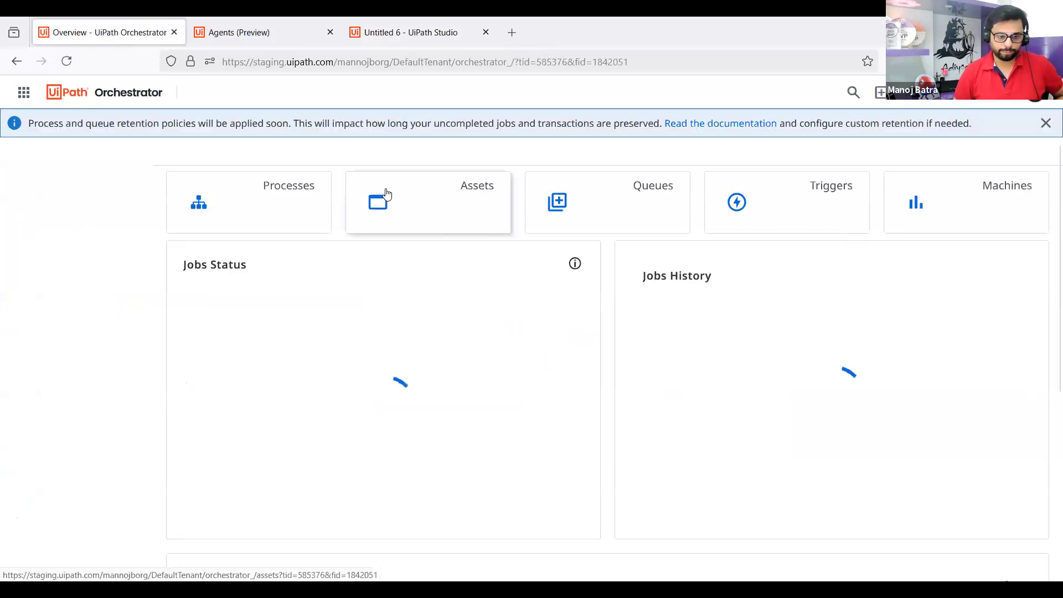
click(81, 246)
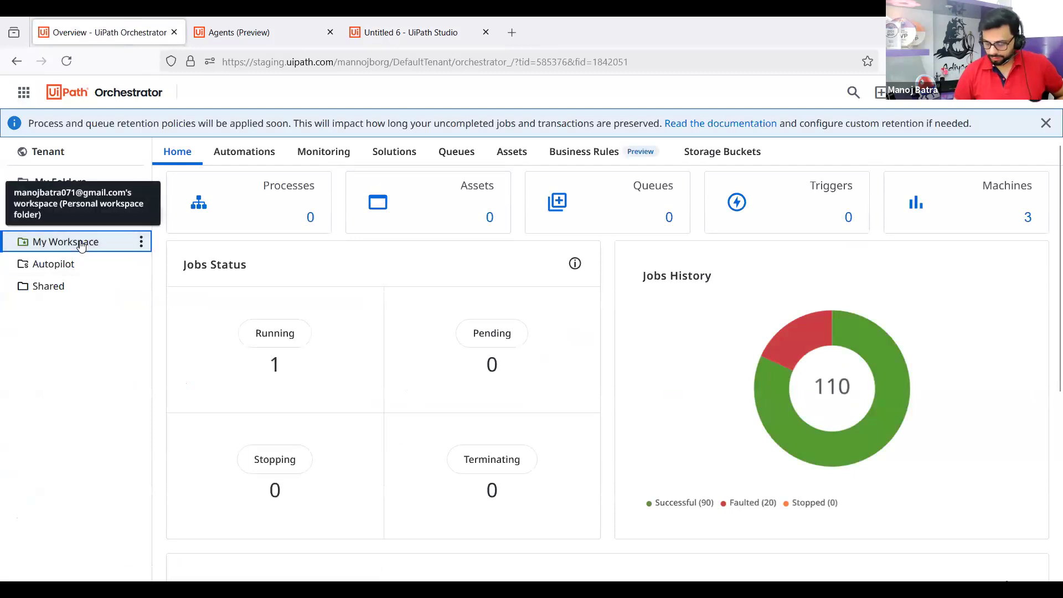
click(263, 152)
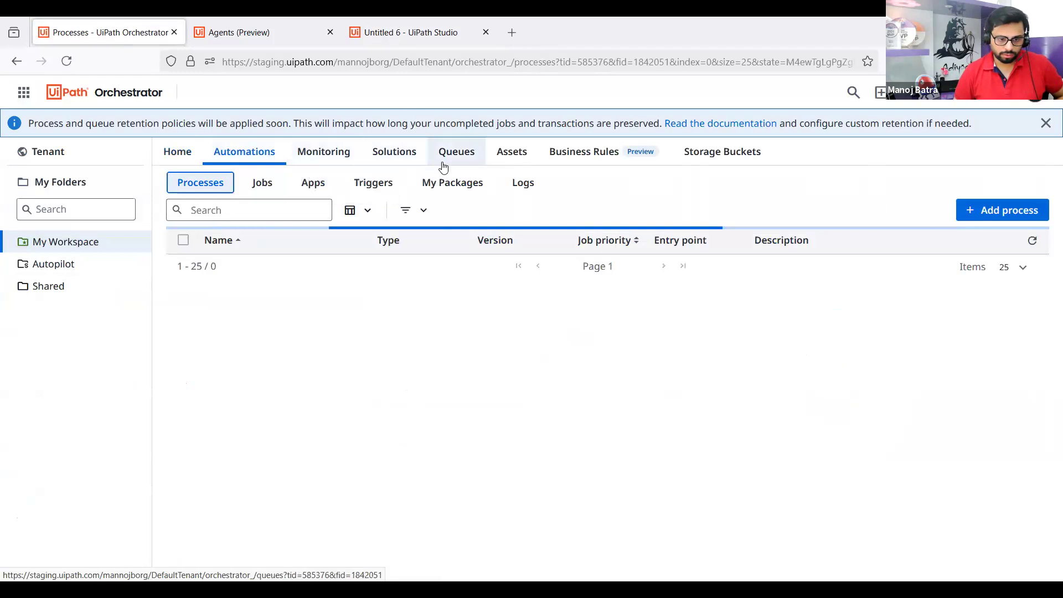
Check the workspace's jobs, apps and time triggers, and return to the jobs list
click(261, 186)
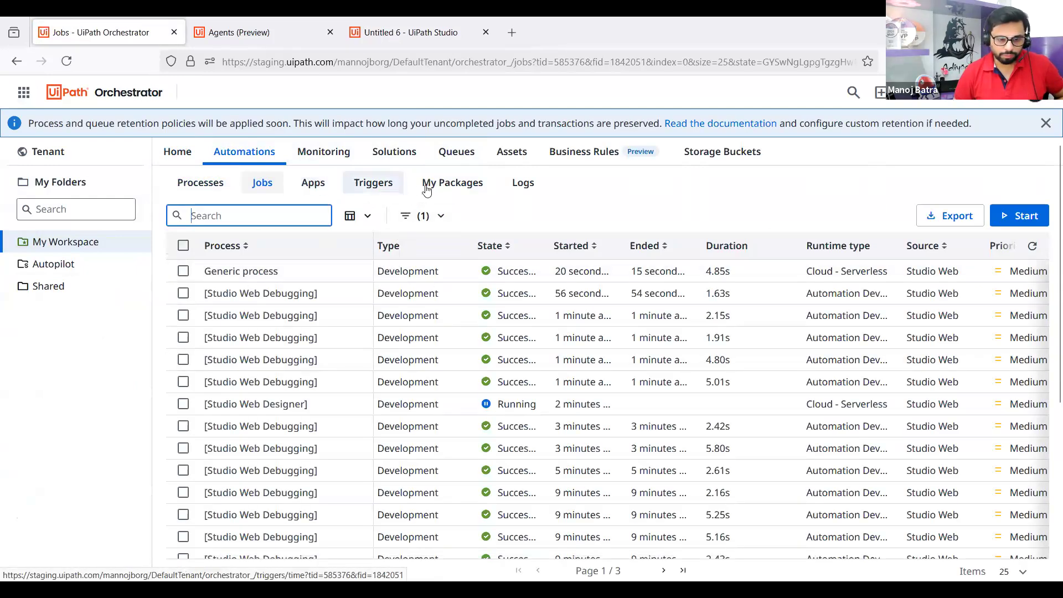
click(309, 186)
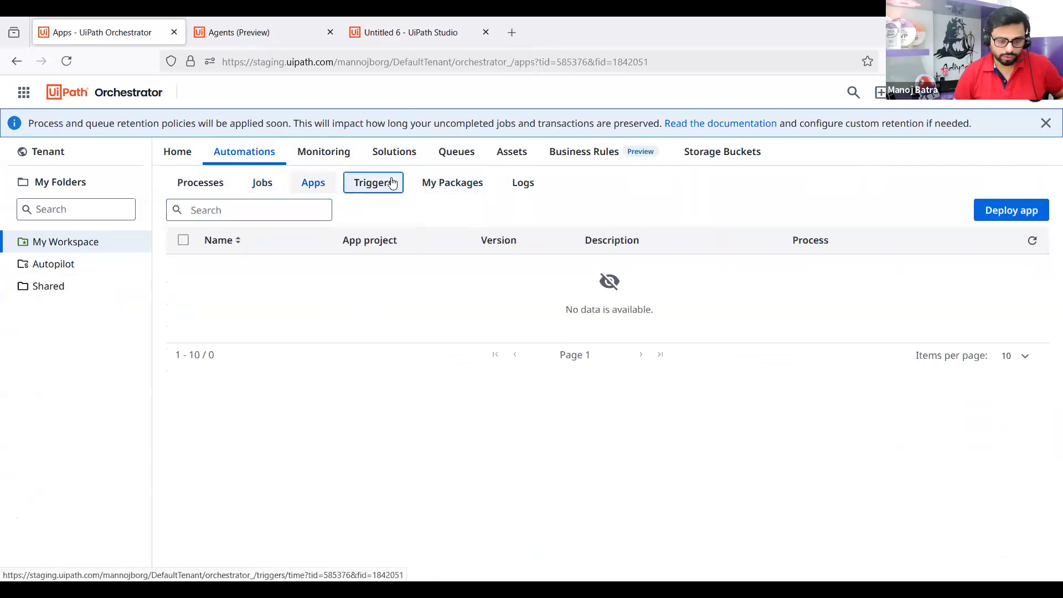
click(371, 183)
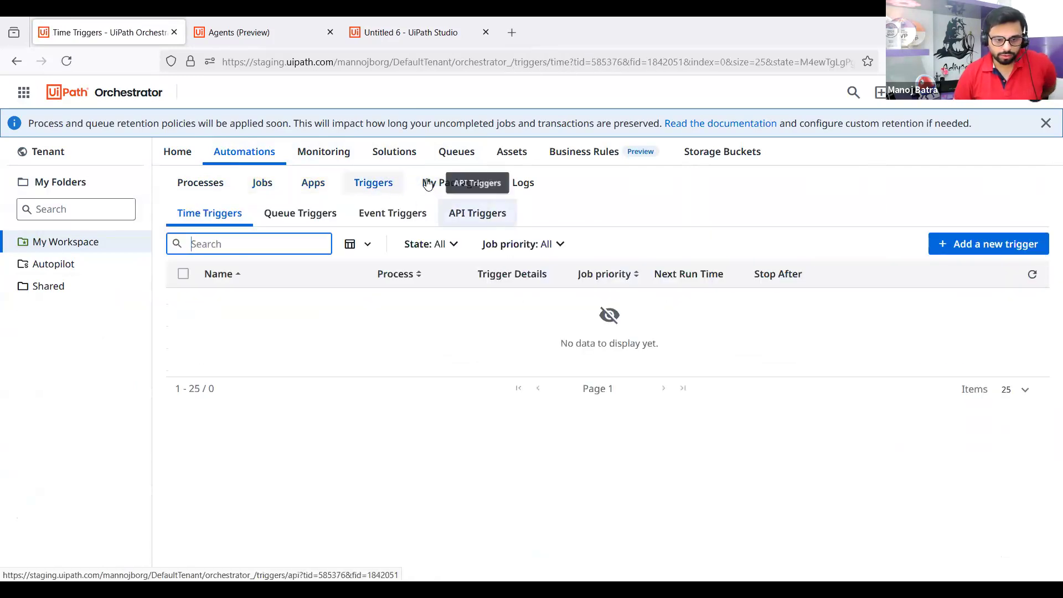
click(261, 184)
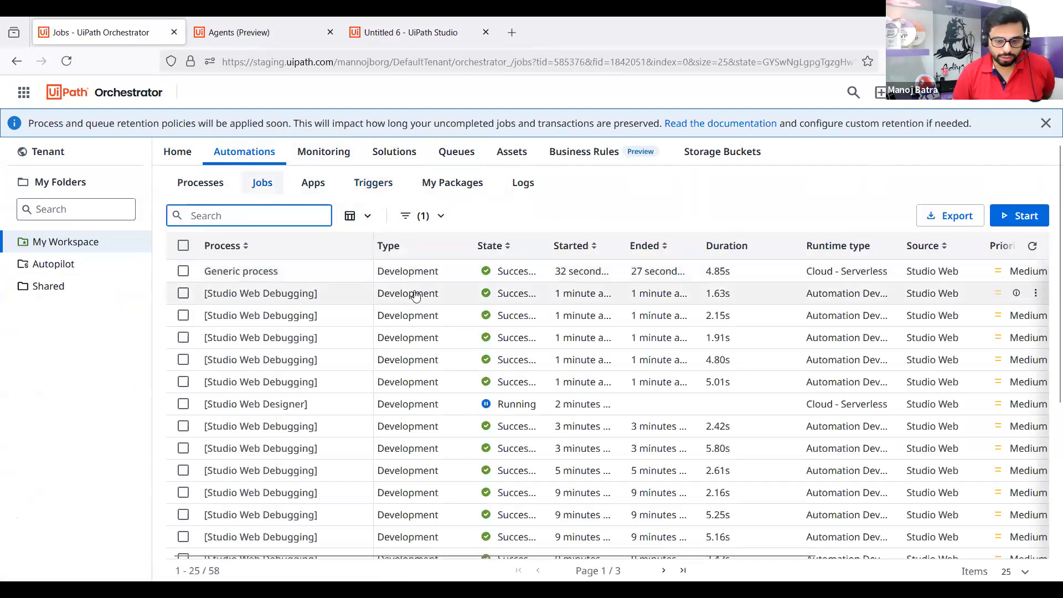
click(1019, 215)
click(334, 221)
text(un)
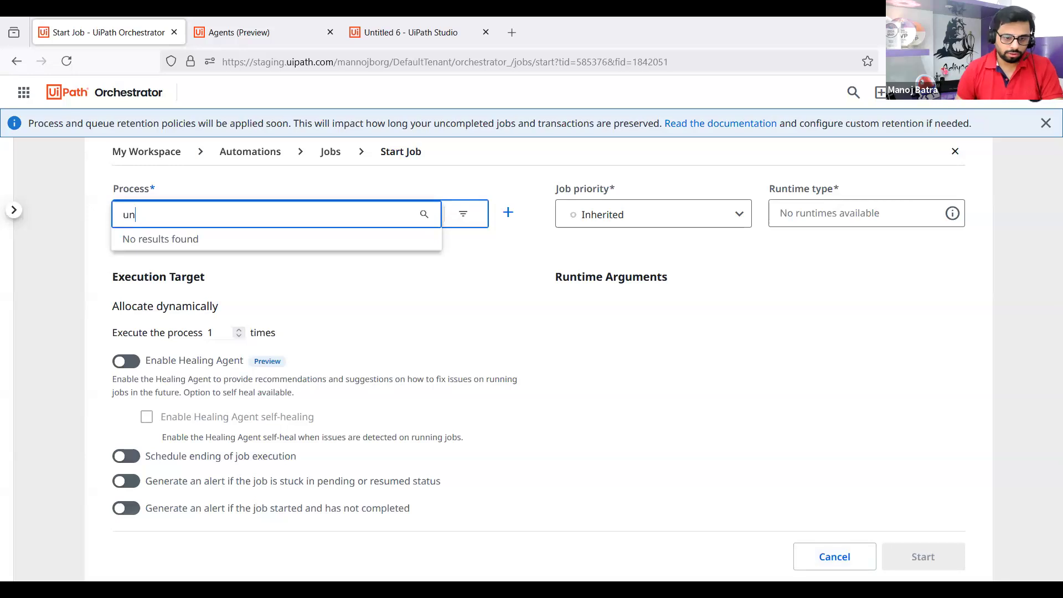
click(936, 228)
click(835, 557)
click(630, 378)
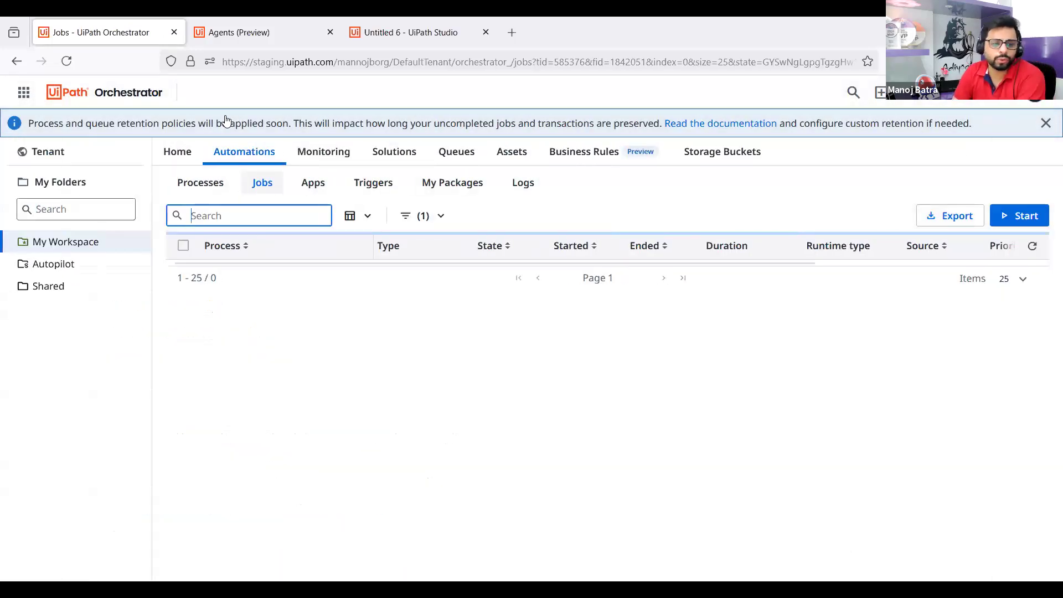
Open the deployment summary of the published package from the agent's project and try to retry the deployment
click(412, 32)
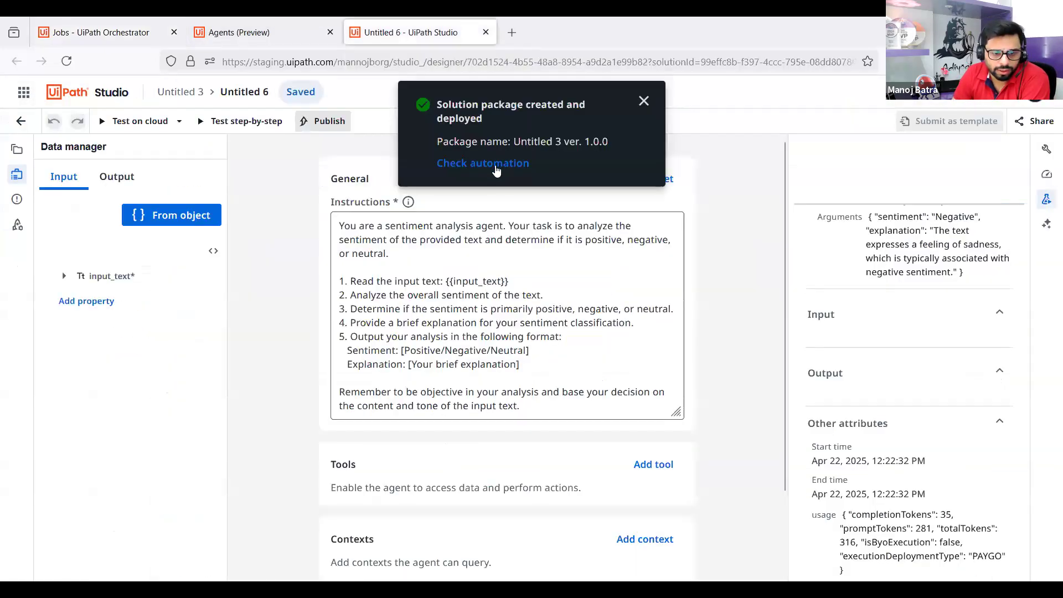
click(495, 164)
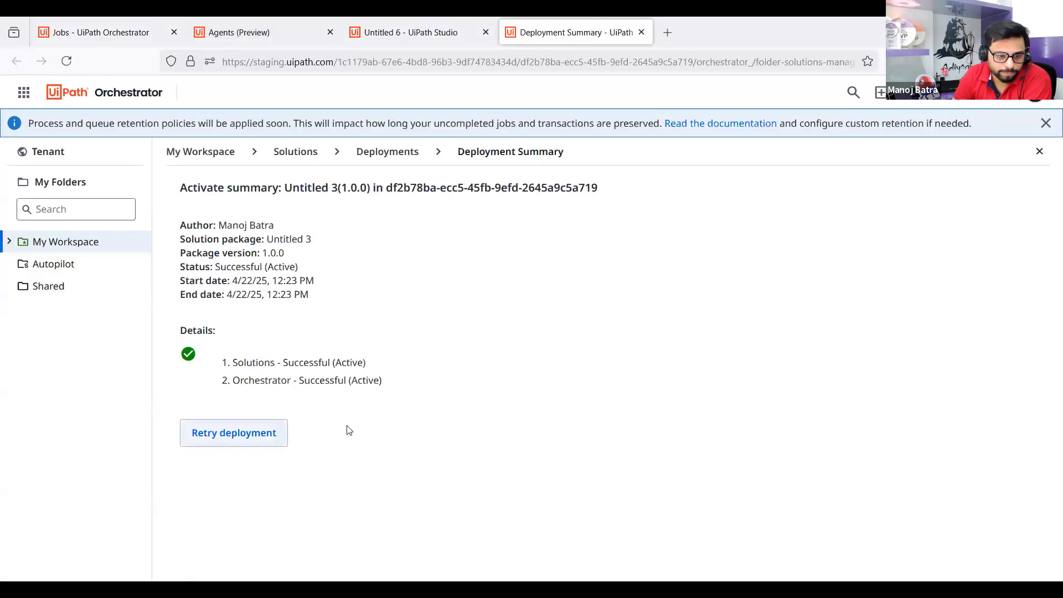
click(235, 439)
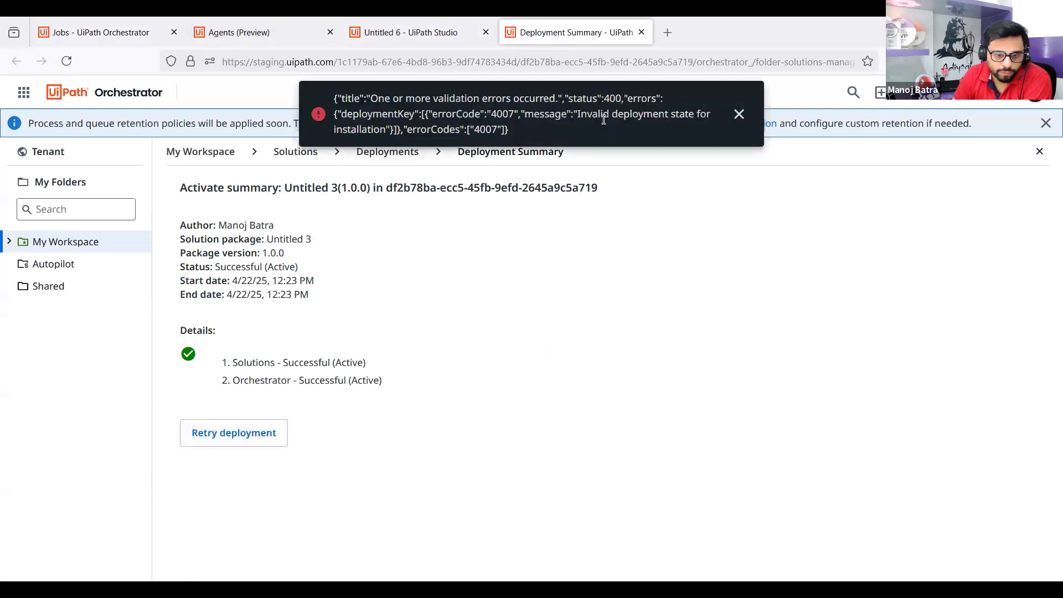
drag(580, 114, 689, 114)
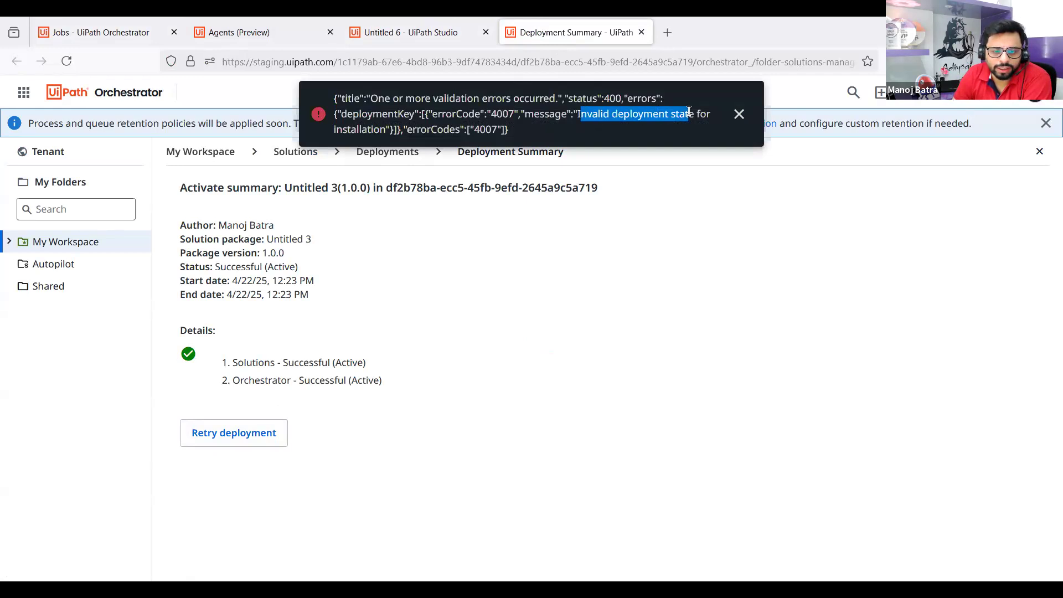
Return to the Agents (Preview) overview page
click(158, 23)
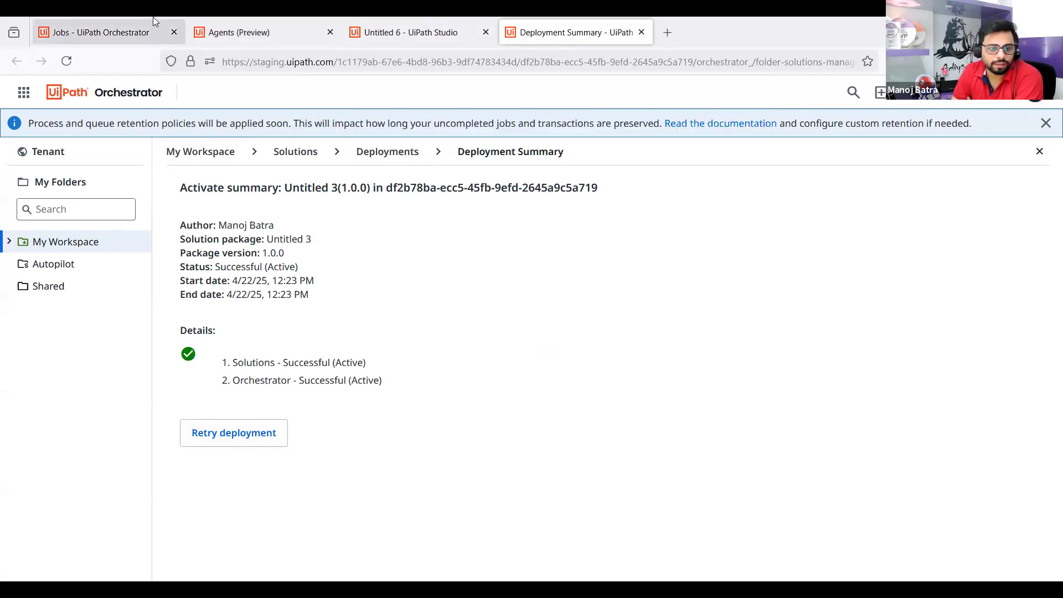
click(293, 25)
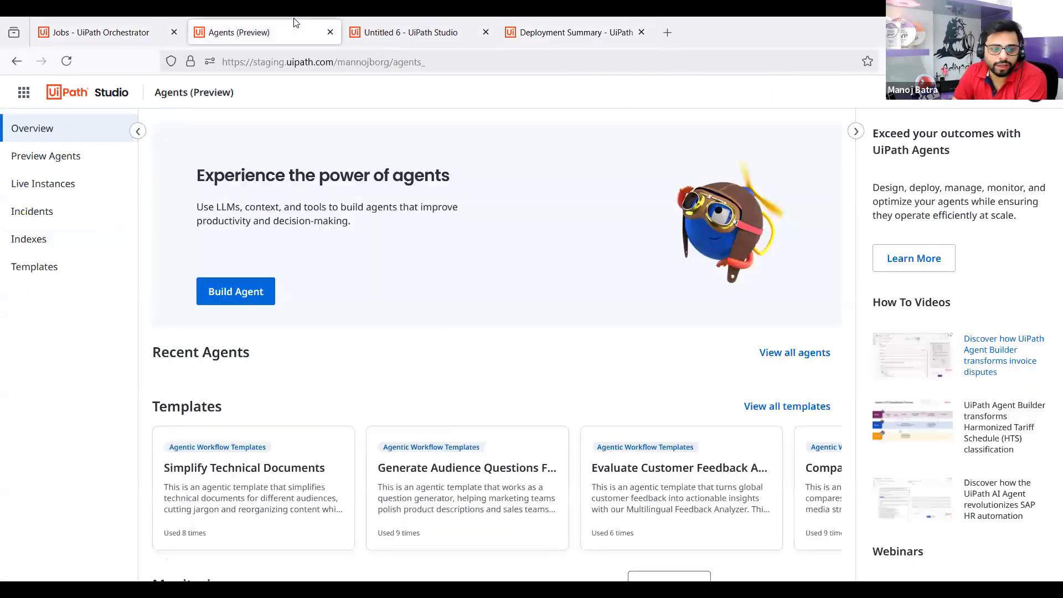